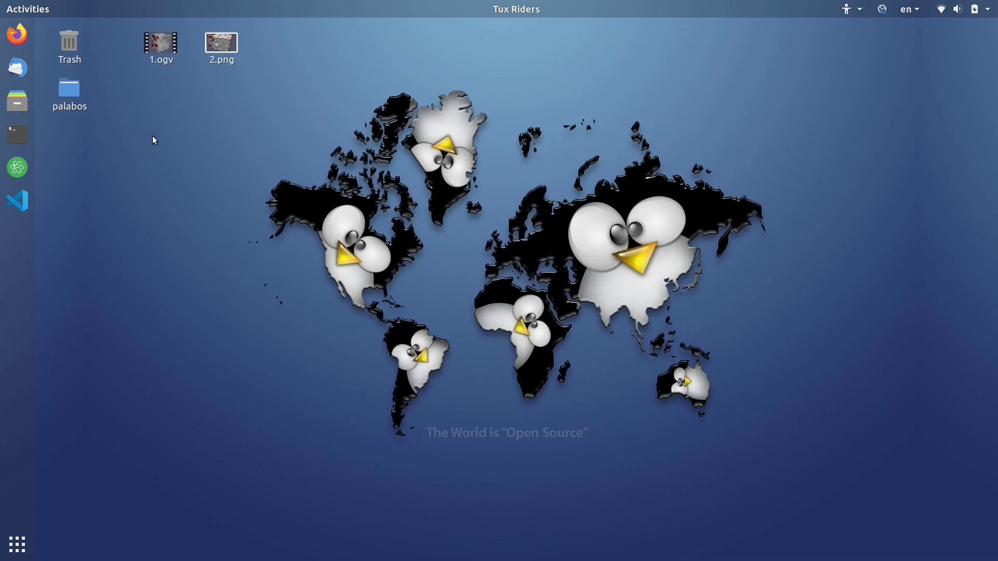
View the desktop image 2.png, play the video 1.ogv and pause it, closing both files after viewing
double_click(221, 45)
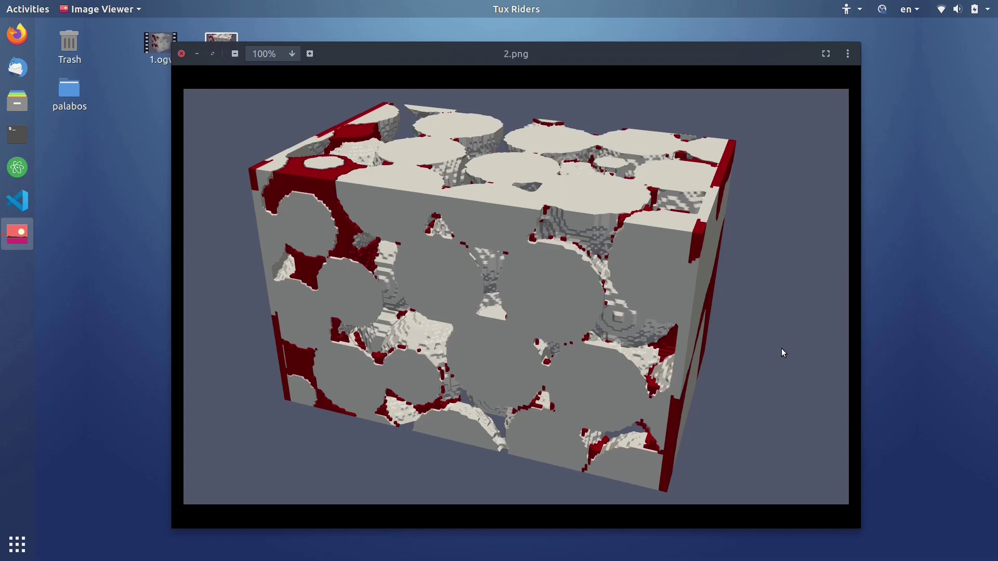
click(182, 54)
double_click(160, 44)
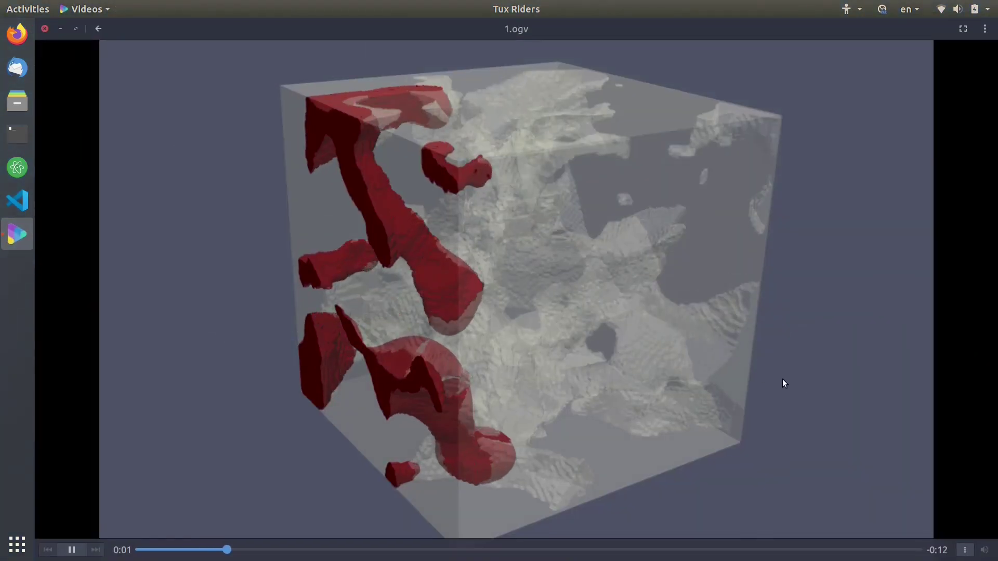
click(76, 556)
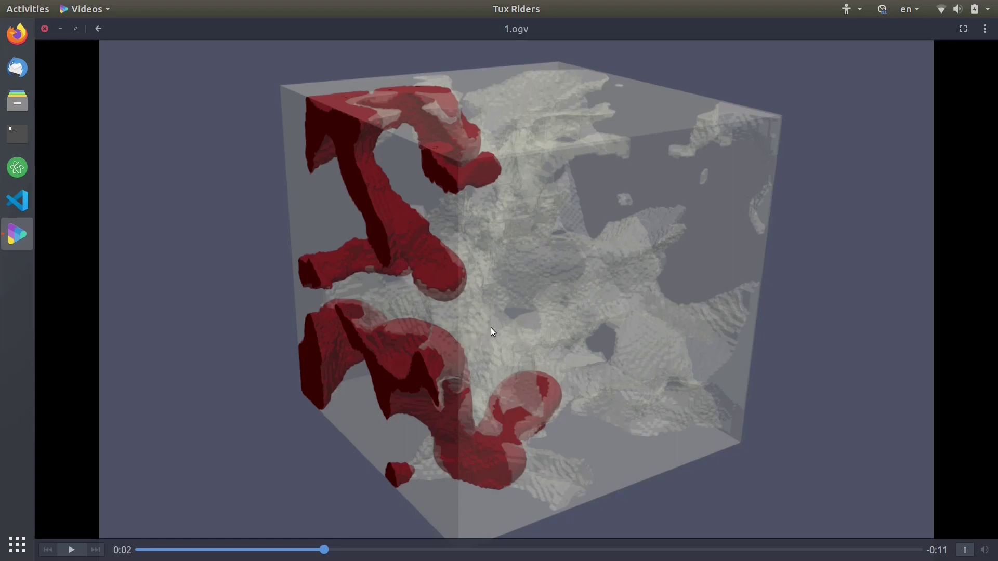
click(44, 30)
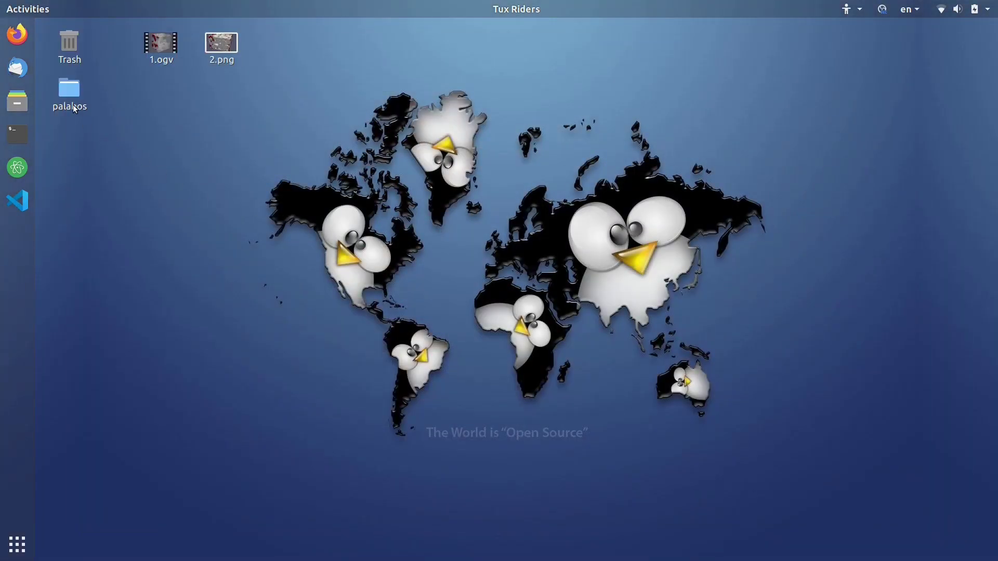
Open permeability.cpp from the palabos/examples/tutorial/permeability folder on the desktop in Atom
double_click(74, 106)
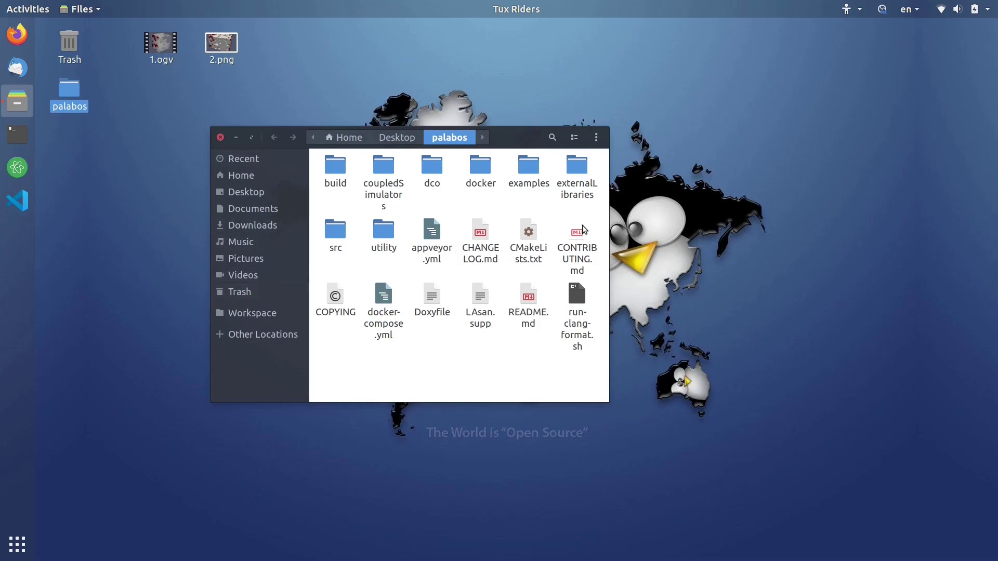
double_click(529, 167)
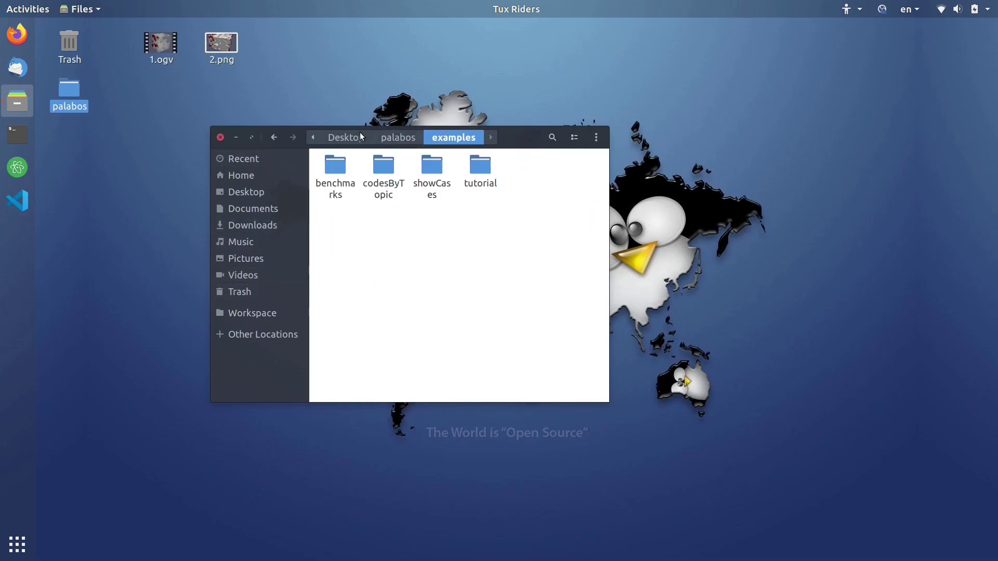
click(96, 179)
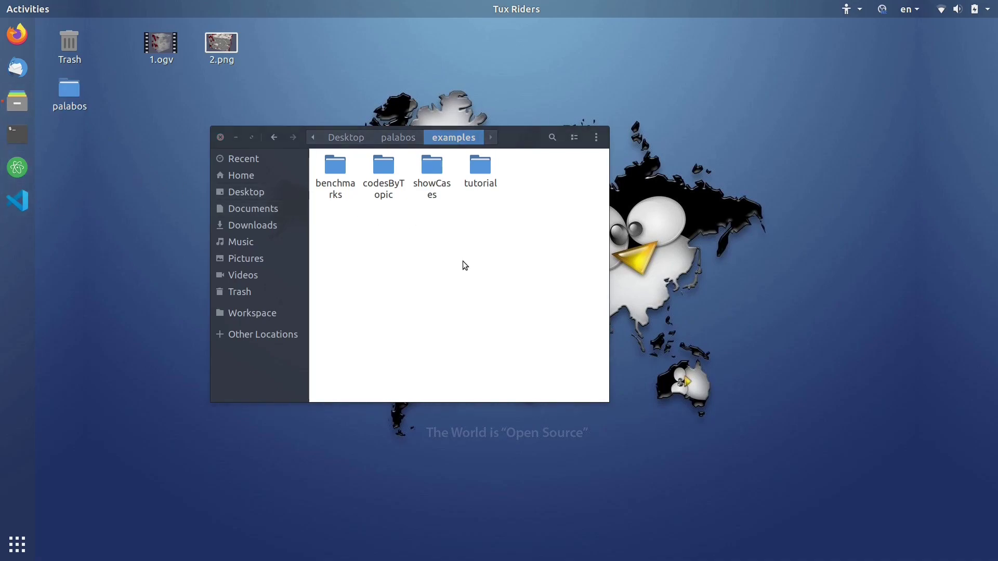
double_click(483, 179)
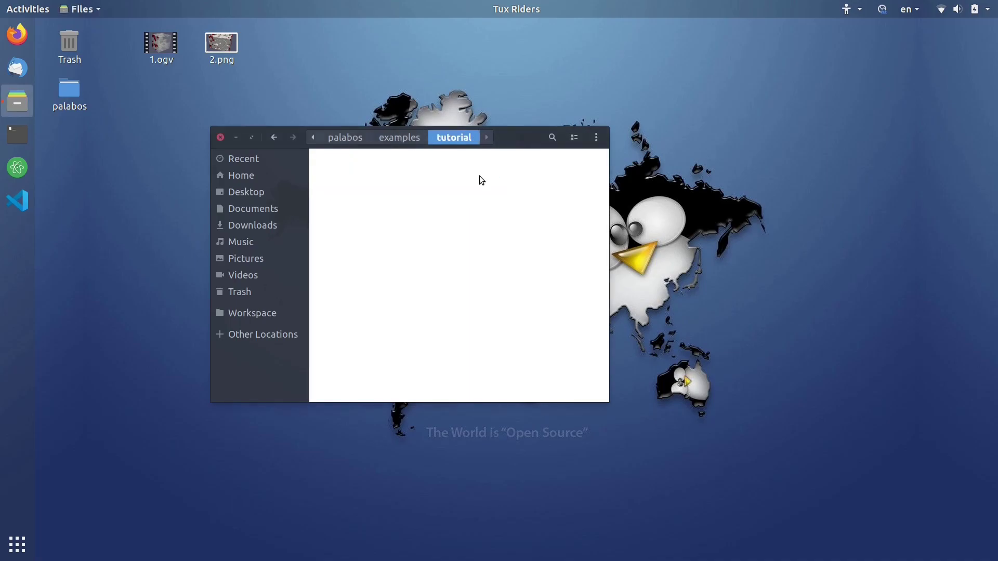
double_click(337, 181)
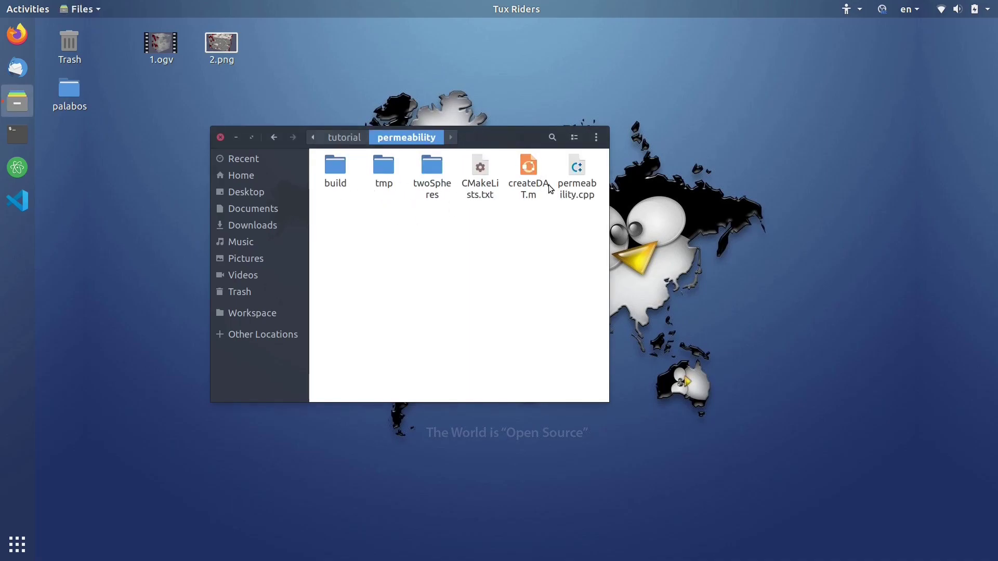
double_click(576, 174)
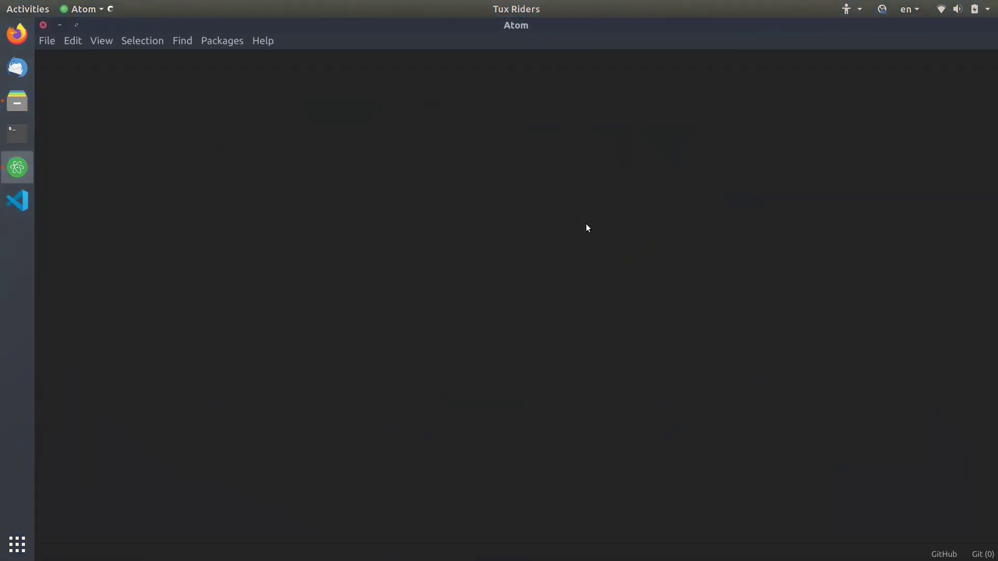
Examine the geometry reading, STL output and GIF/VTK writing code in permeability.cpp, and close the editor
drag(994, 93, 995, 188)
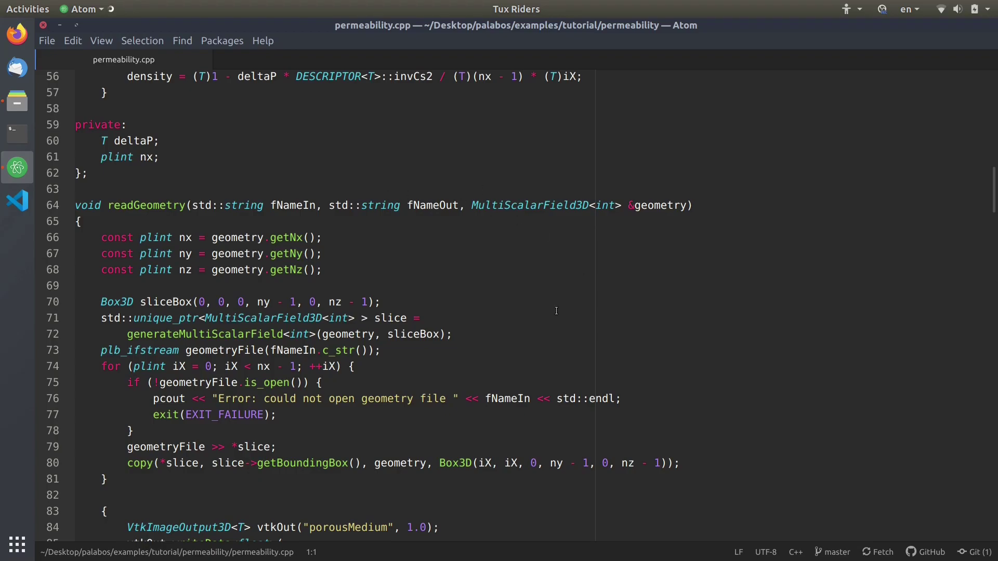
scroll(557, 311, down, 3)
scroll(618, 358, down, 3)
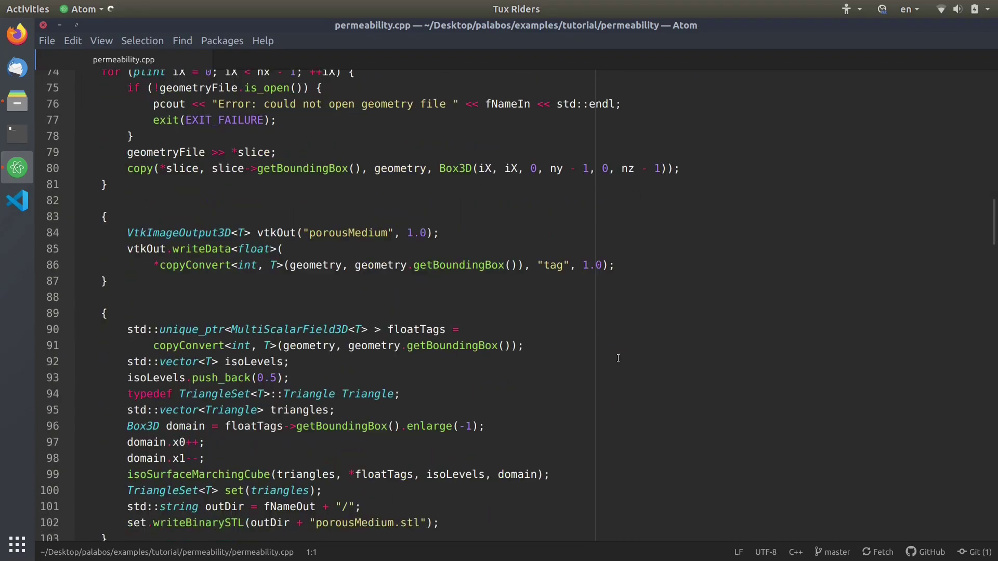
scroll(618, 358, down, 3)
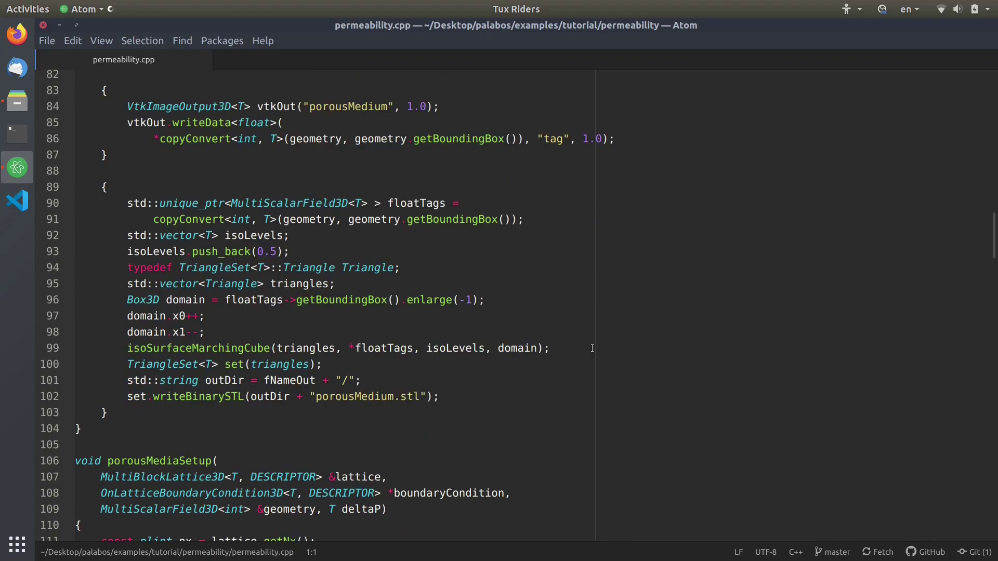
double_click(411, 394)
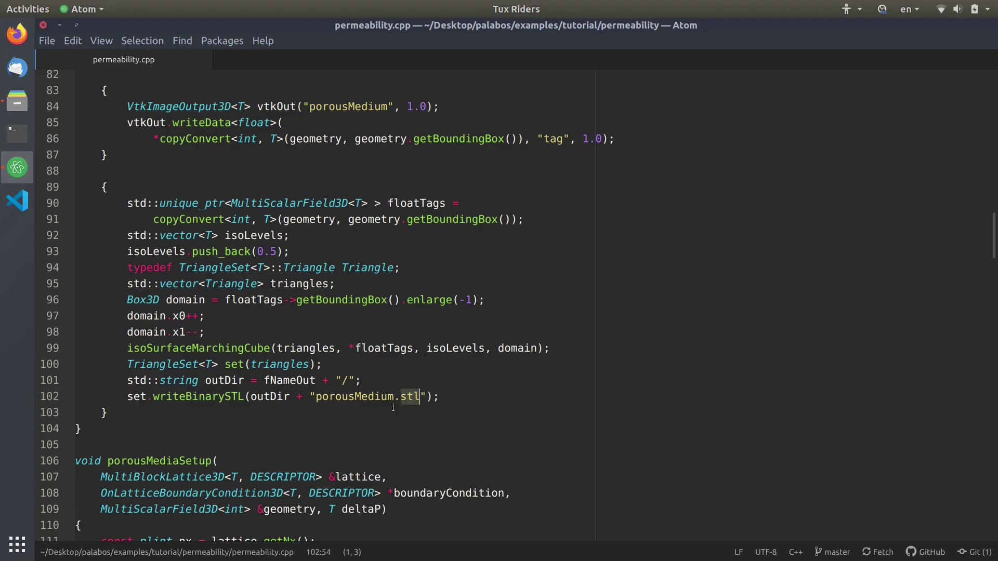
drag(995, 239, 996, 321)
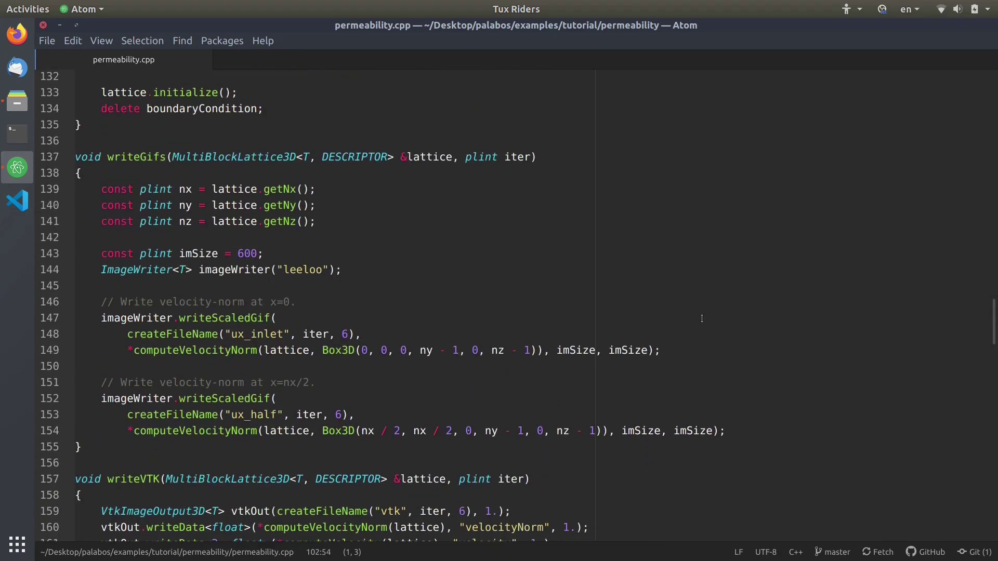
scroll(699, 315, up, 10)
drag(994, 244, 667, 56)
key(ctrl+q)
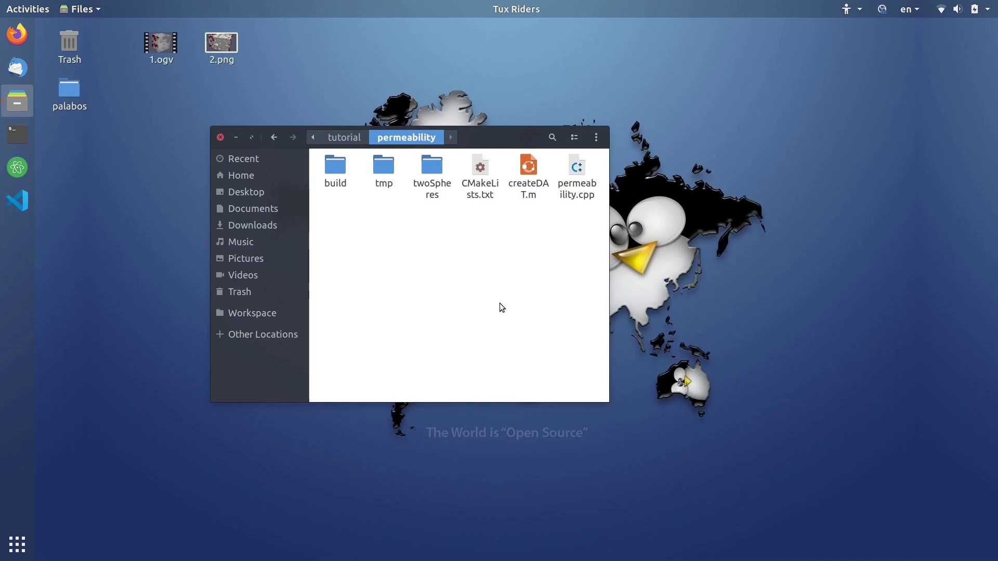
Go back up from the permeability folder to the palabos examples folder
click(345, 137)
scroll(348, 137, up, 1)
click(350, 138)
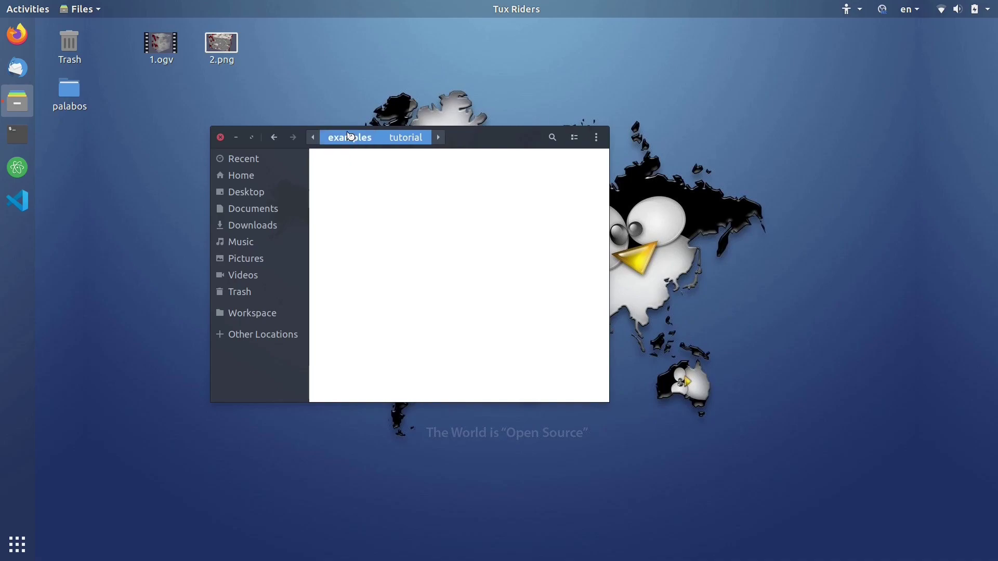
click(544, 307)
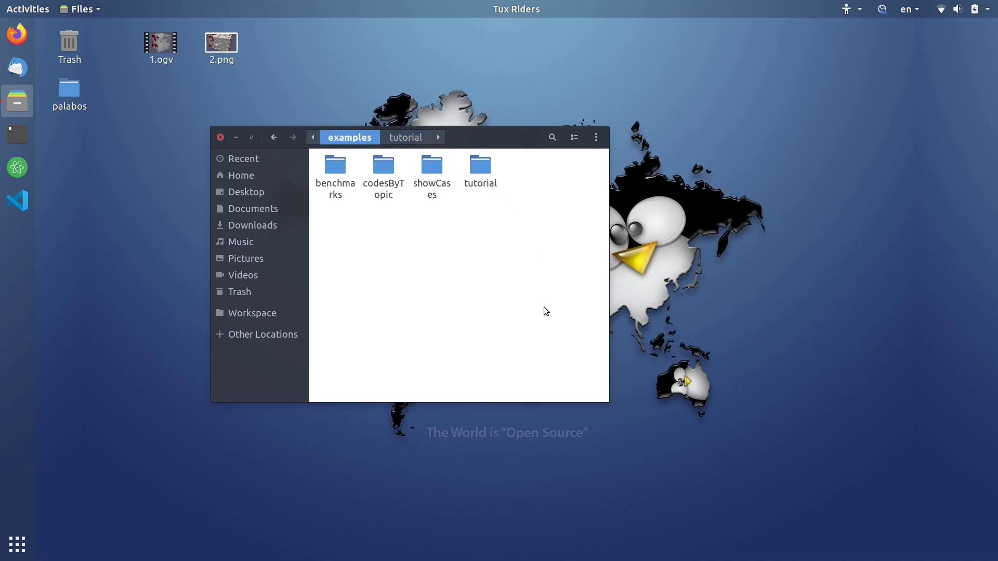
Switch to Firefox, search the web for "palabos code" and open the Palabos home page of UNIGE
click(18, 34)
text(pala)
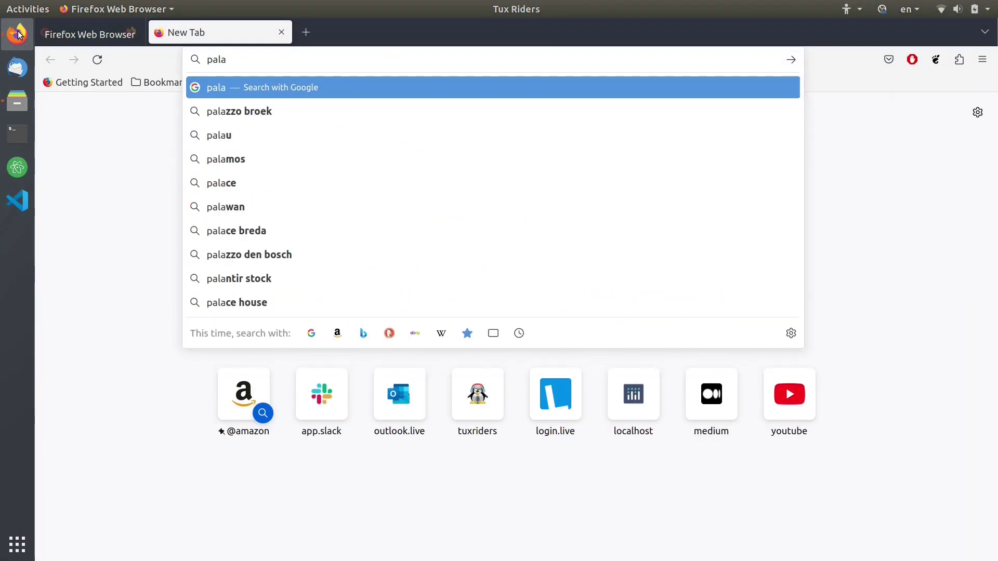
text(bos code)
key(Return)
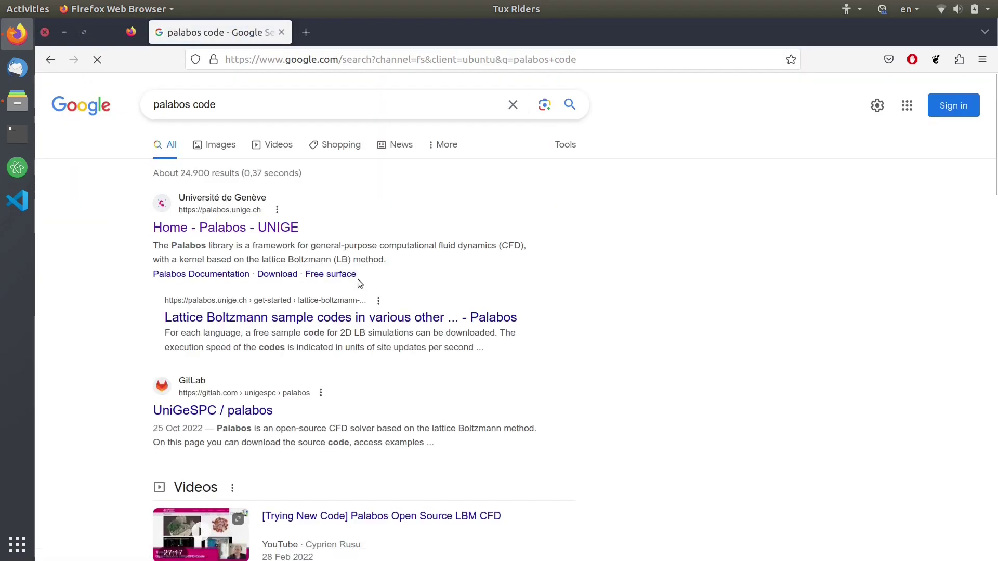
click(358, 279)
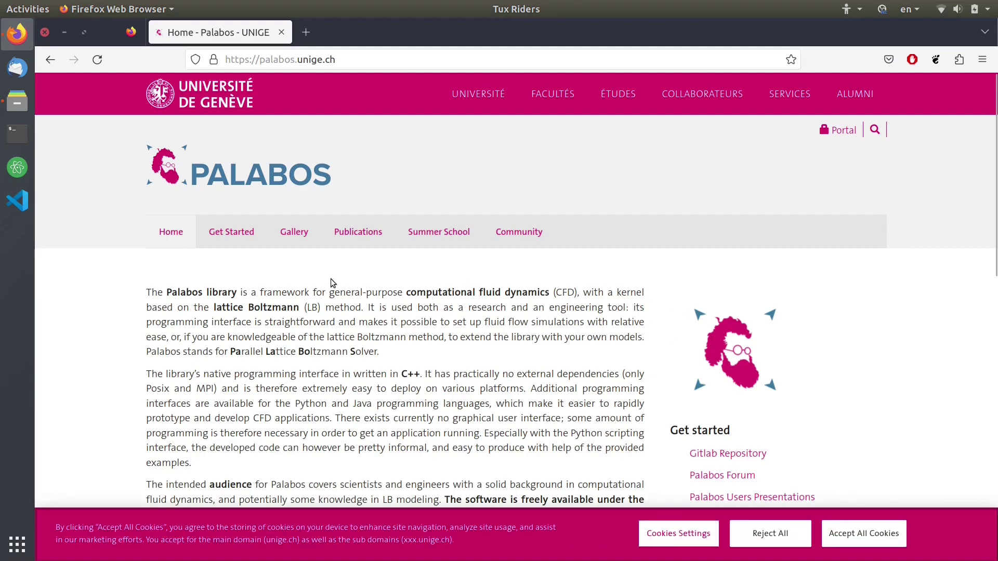
Open the Porous Media gallery on the Palabos site, and play and pause the blue multi-phase flow video
mouse_move(301, 232)
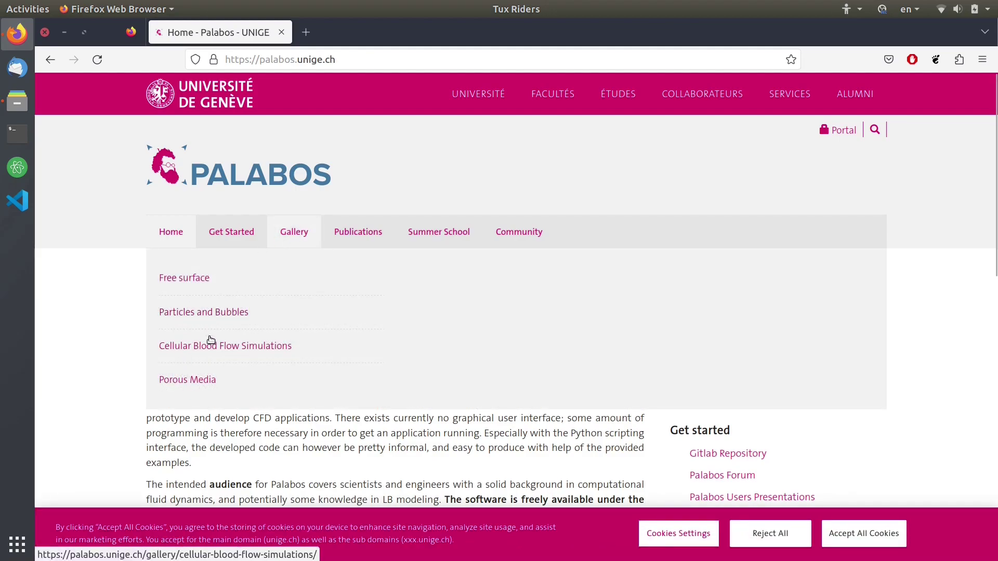
click(186, 382)
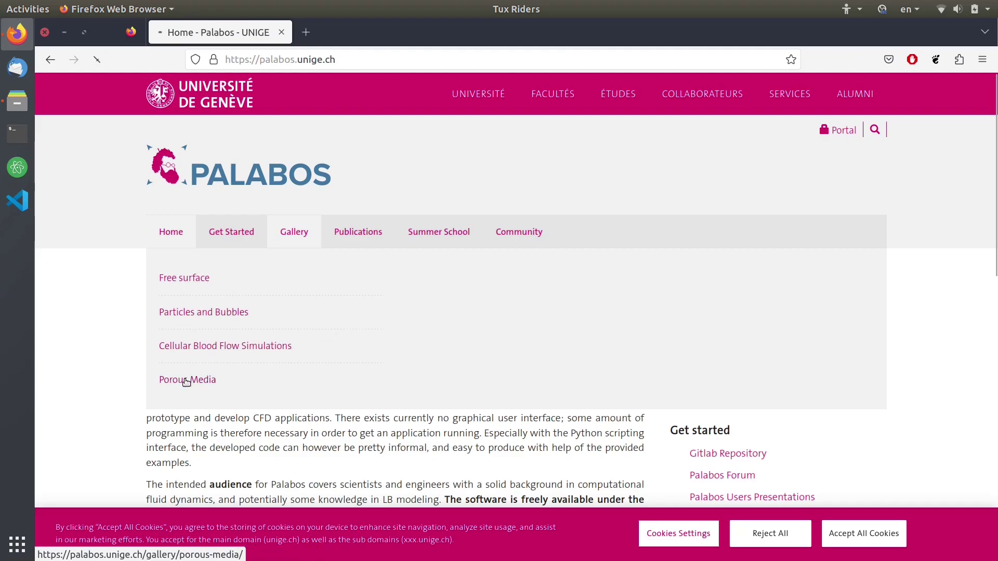
scroll(621, 396, down, 4)
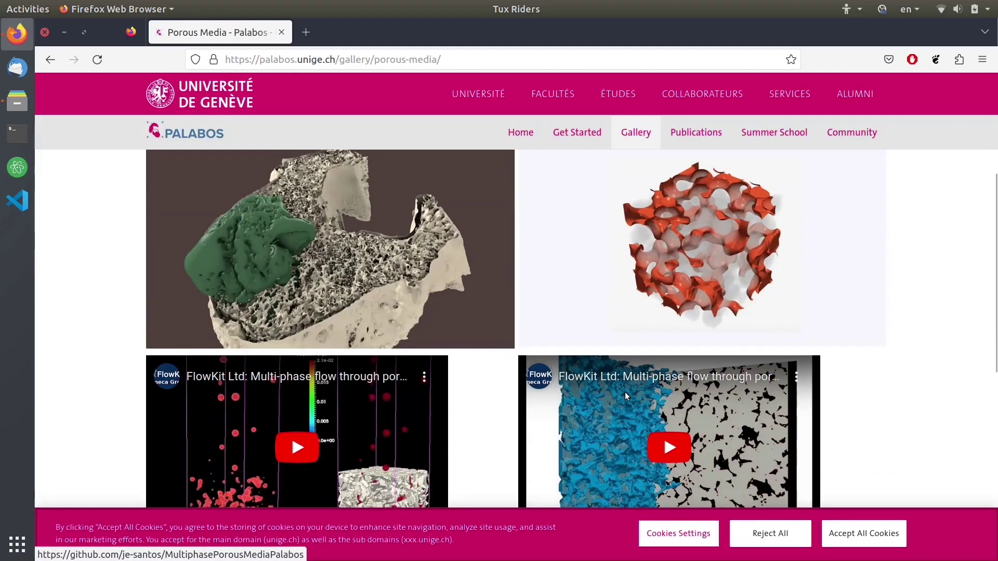
scroll(677, 390, down, 2)
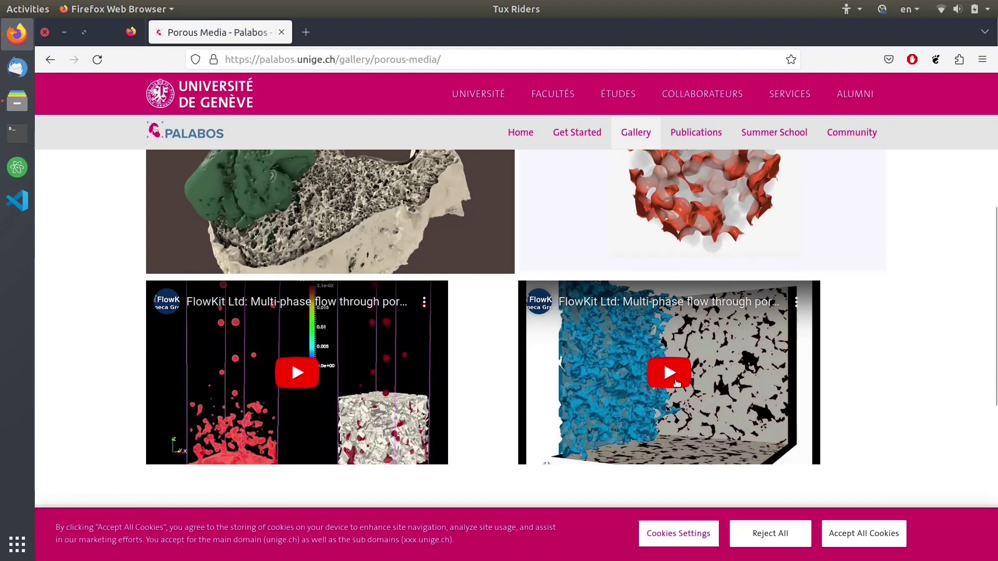
click(677, 383)
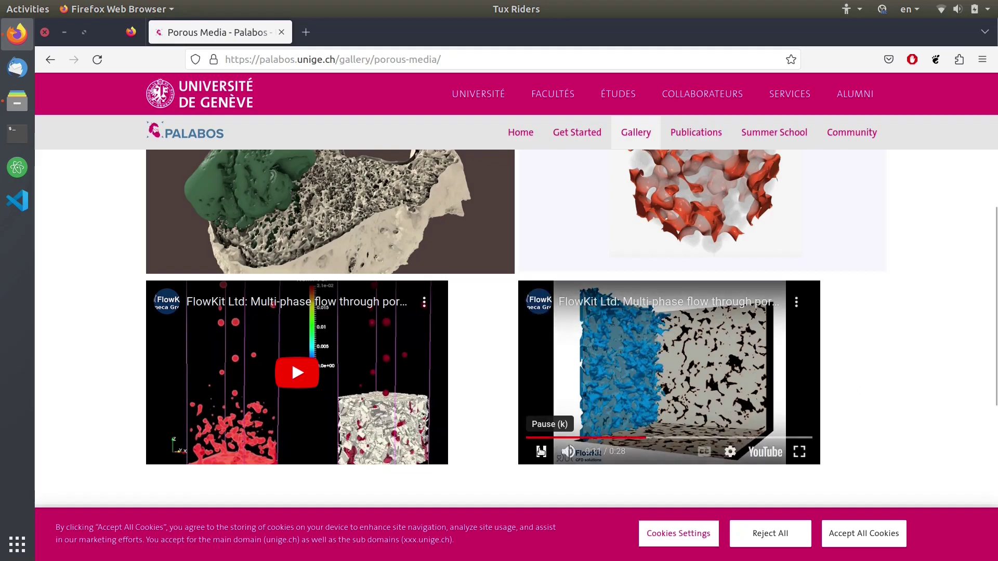
click(541, 451)
Open the MPLBM-UT GitHub repository linked from the red porous medium image in the gallery
scroll(799, 406, up, 3)
scroll(708, 377, up, 3)
scroll(709, 377, down, 3)
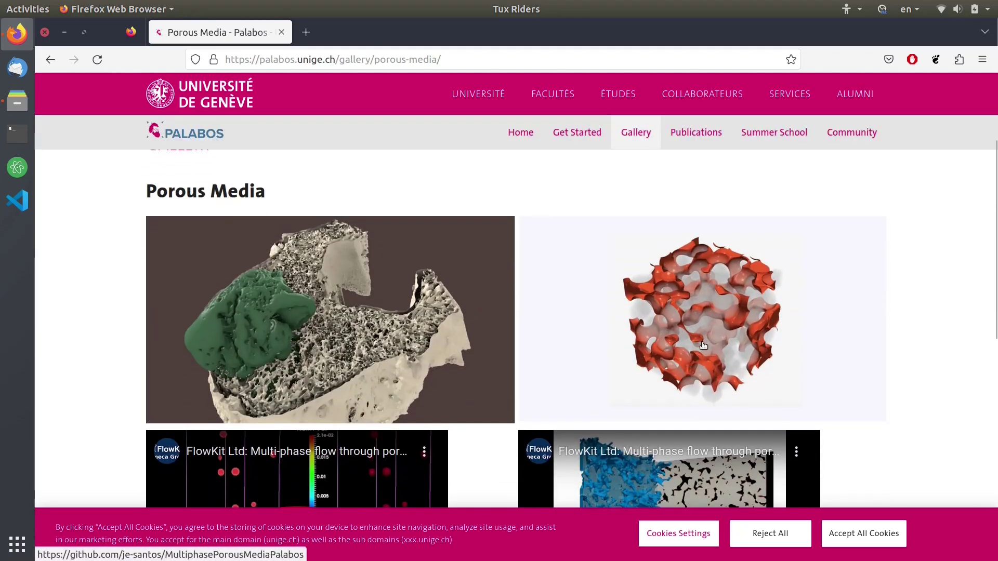
click(715, 330)
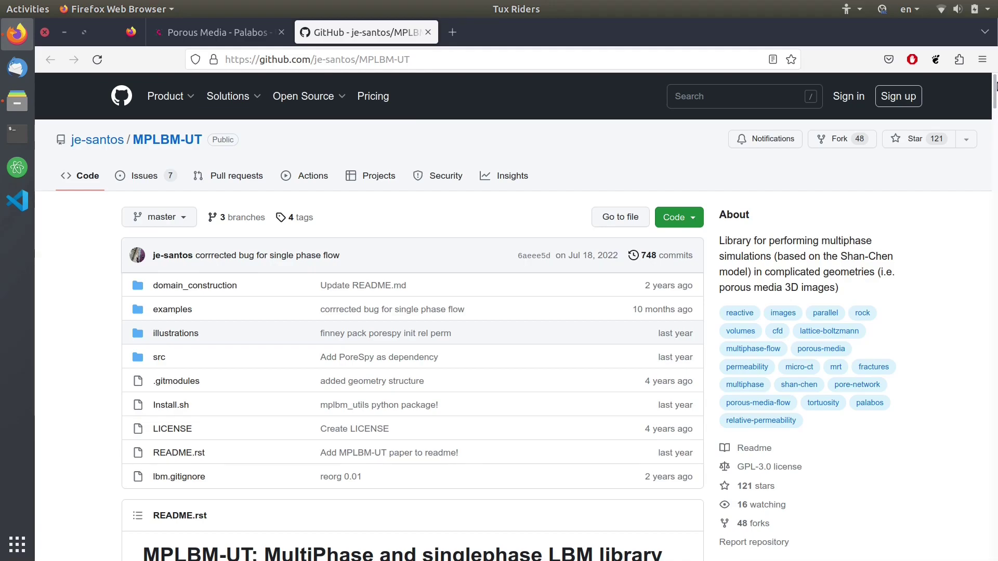
Examine the MPLBM-UT repository's About text, including the part on complicated geometries, and the README introduction and illustrations
double_click(757, 256)
double_click(781, 278)
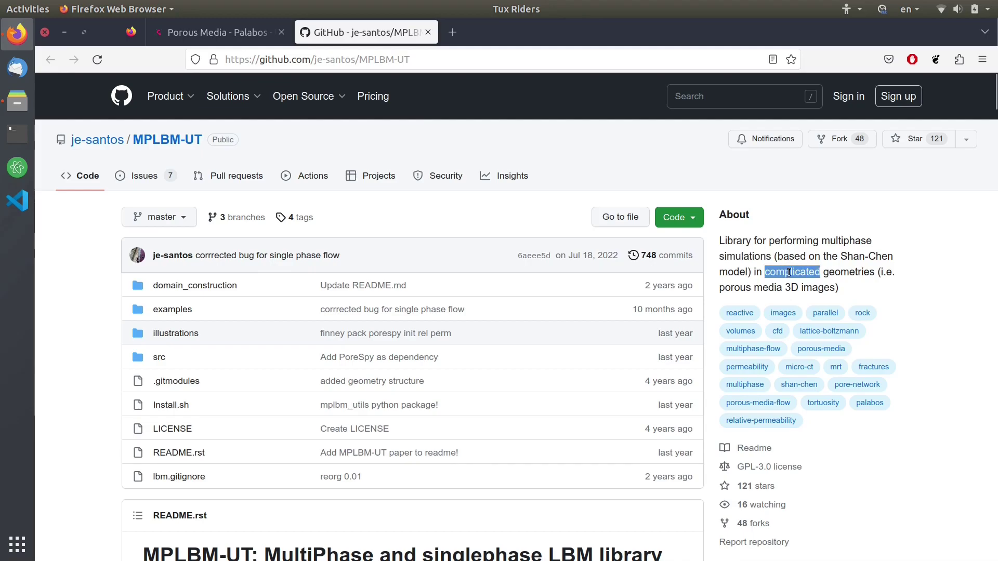
drag(782, 277, 834, 270)
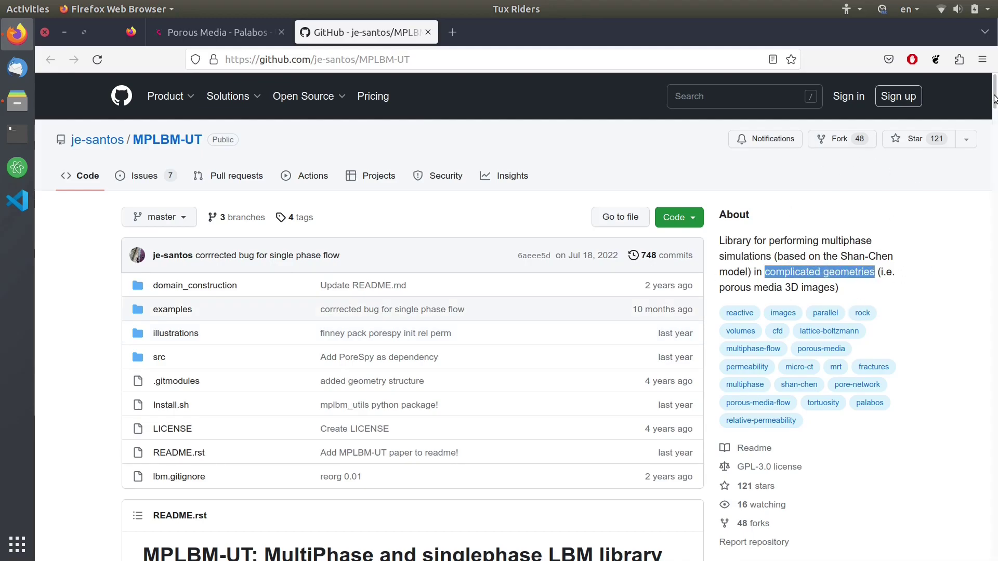
scroll(886, 245, down, 10)
scroll(402, 312, up, 5)
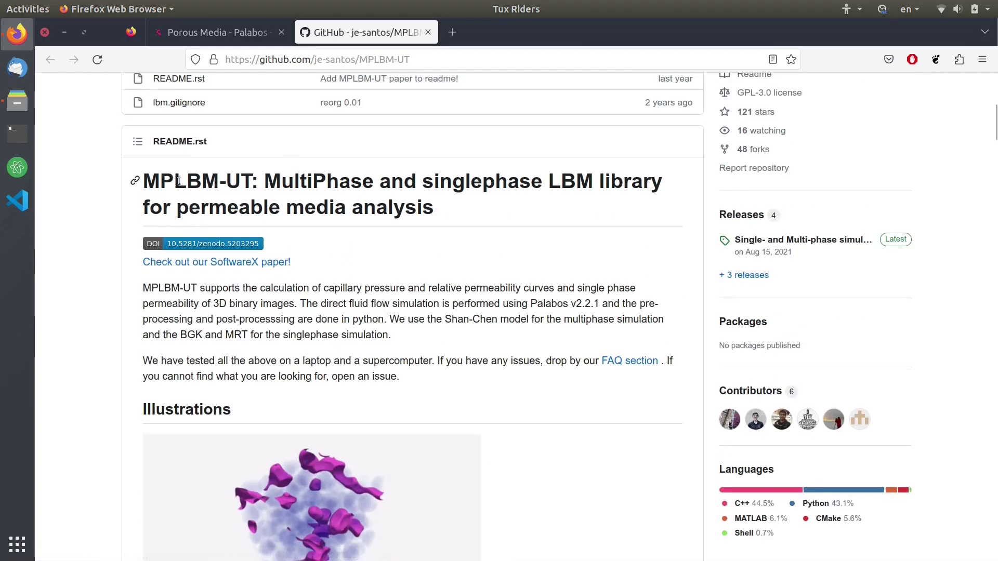
double_click(241, 176)
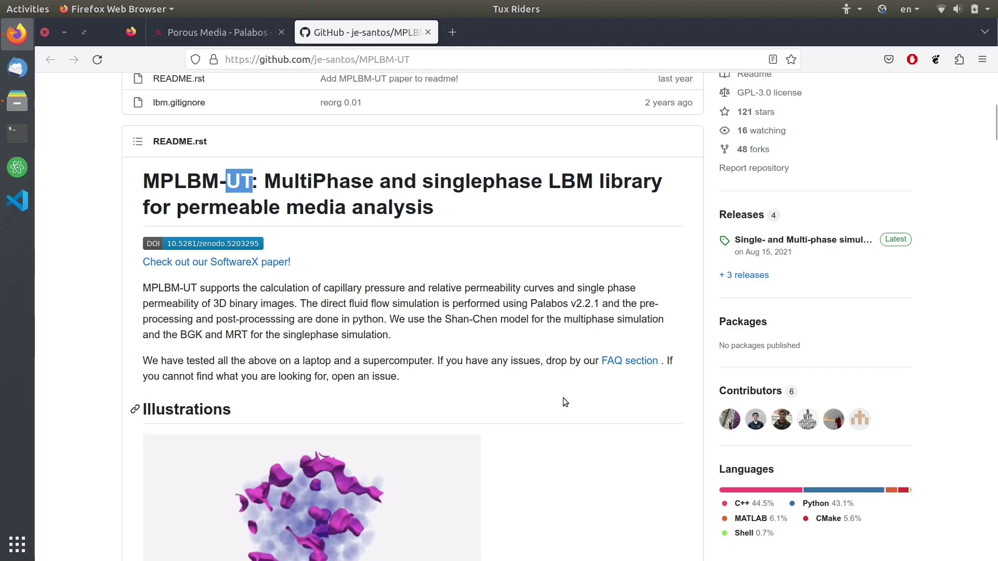
click(535, 387)
scroll(534, 386, down, 3)
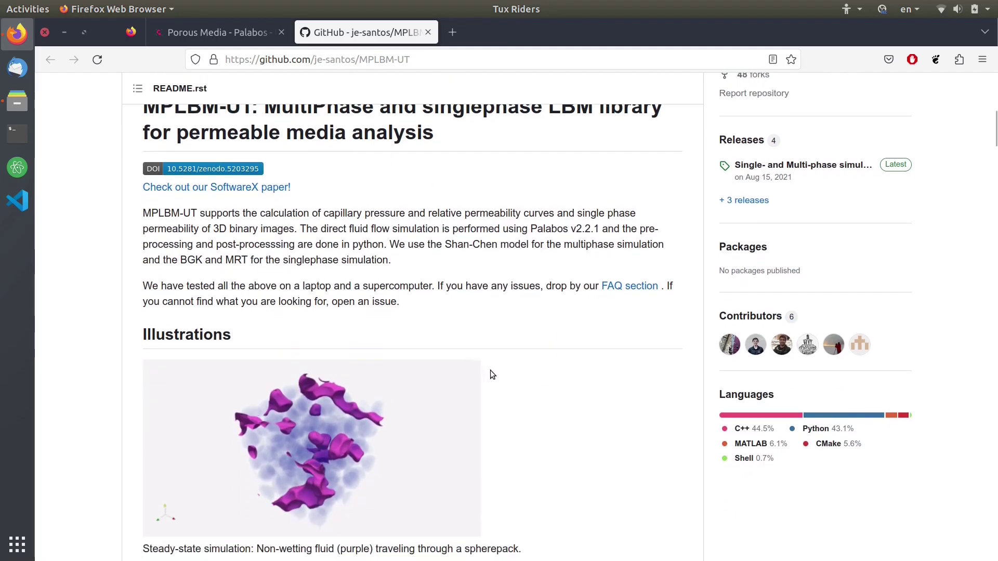
scroll(491, 370, down, 9)
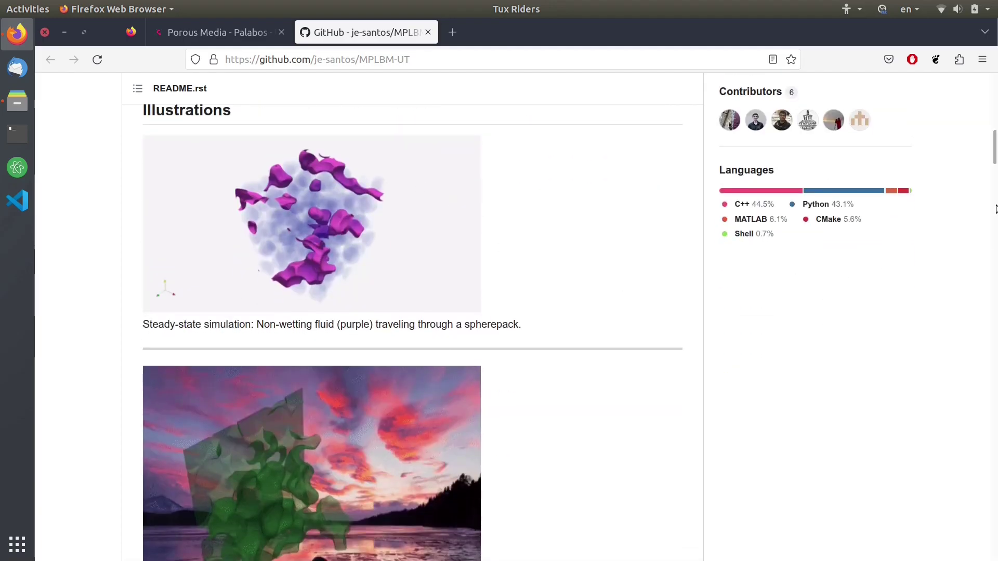
drag(993, 156, 996, 86)
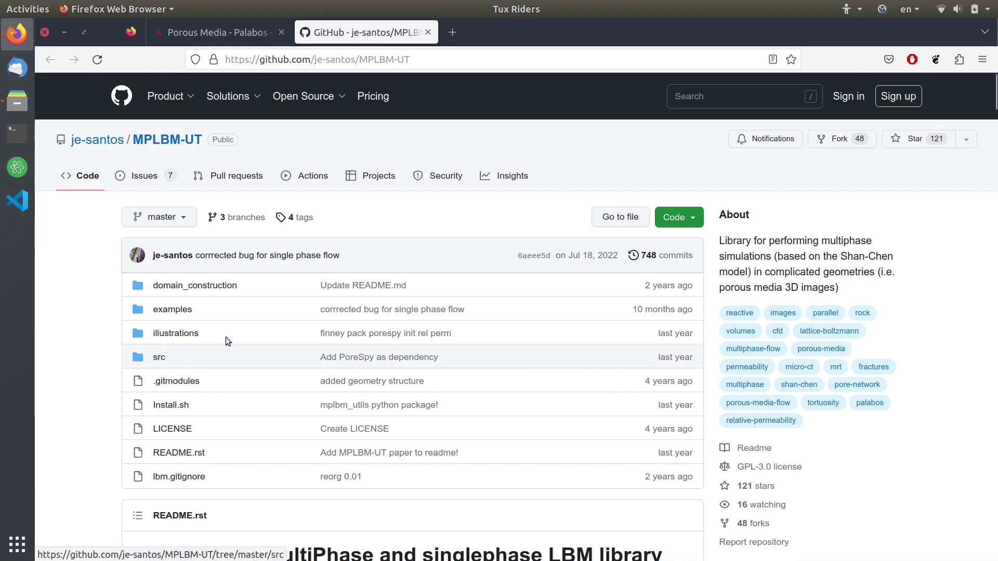
Examine the two-phase source file ShanChen.cpp in src/2-phase_LBM, including its fluid initialization code, and return to the src folder
click(160, 359)
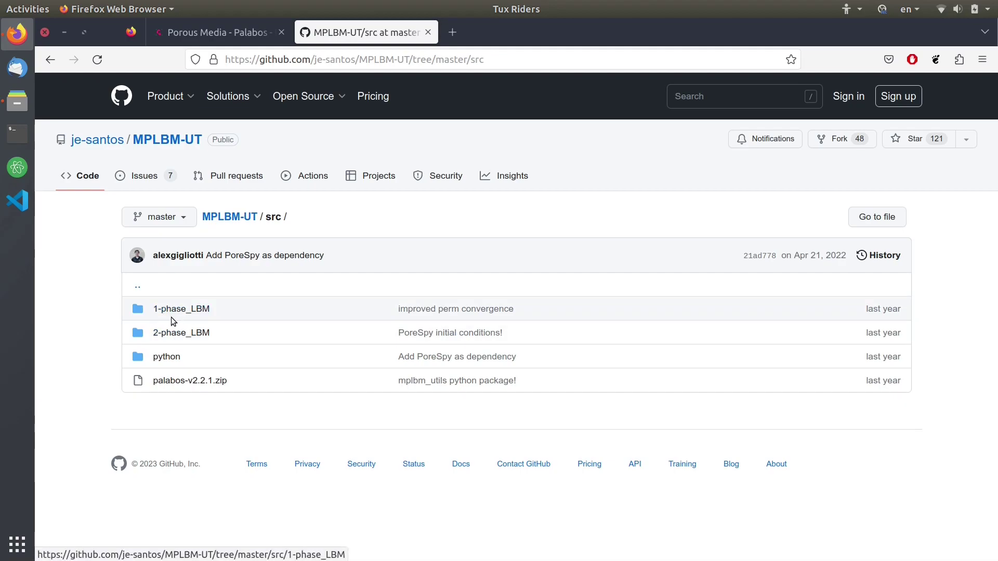
click(178, 333)
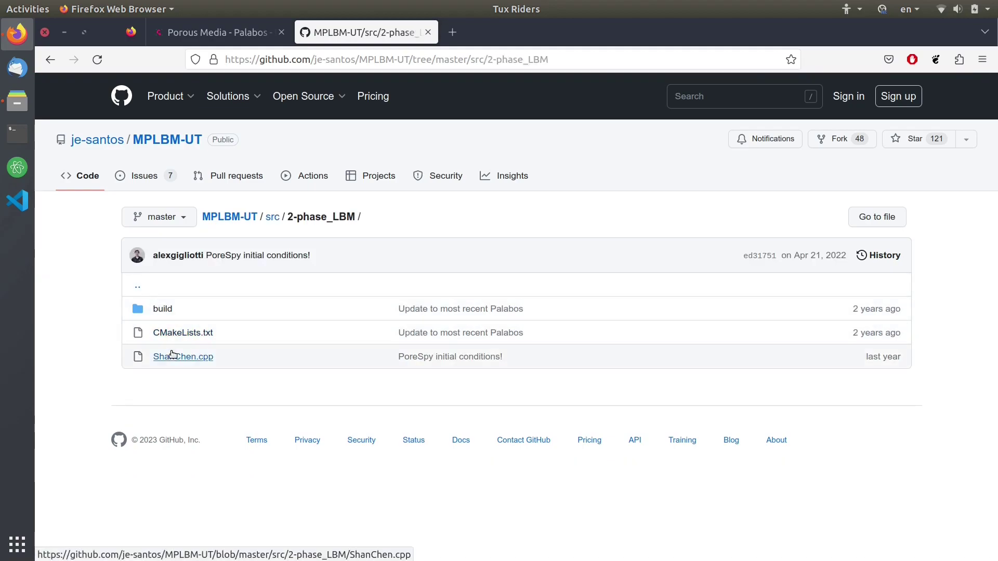
click(165, 356)
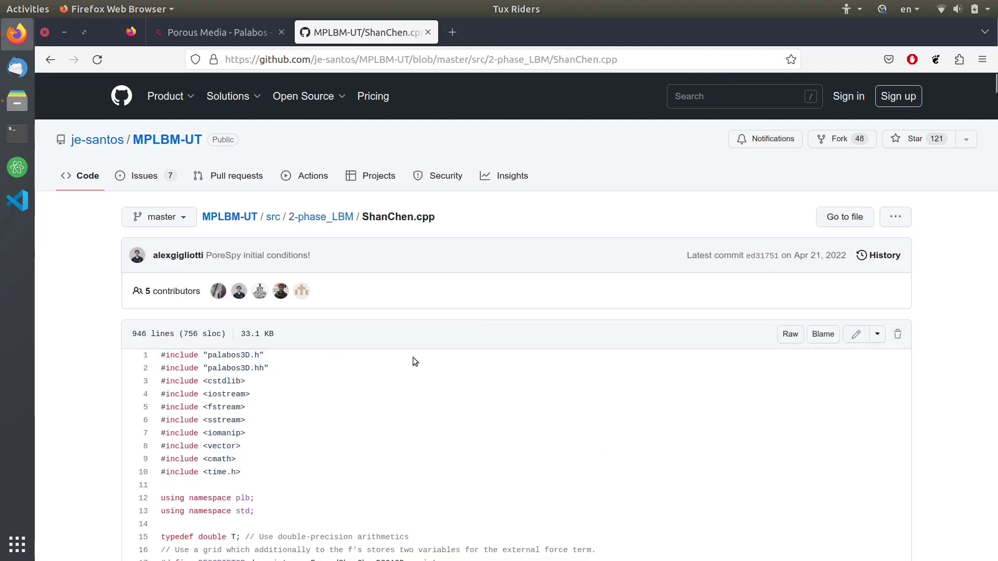
drag(995, 86, 995, 249)
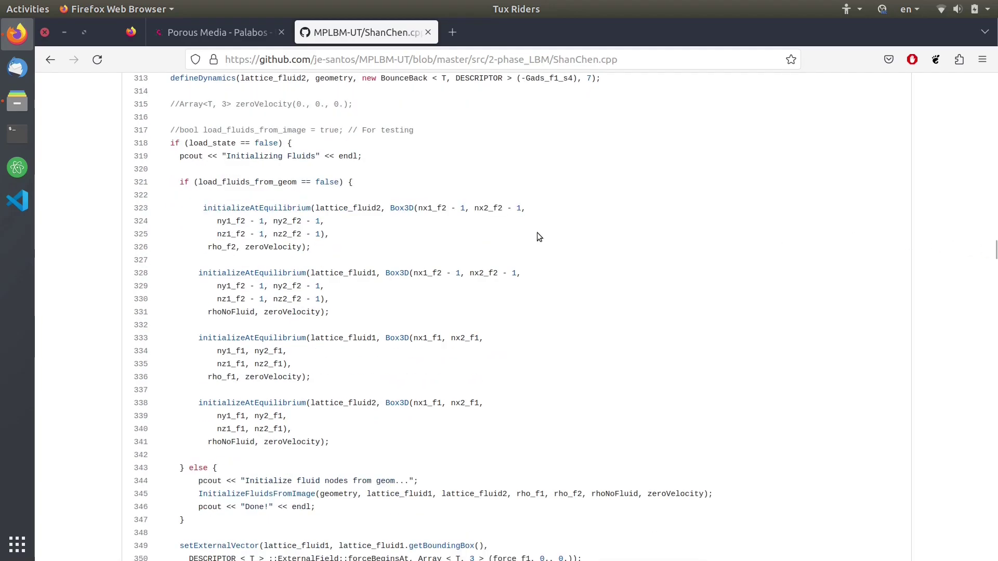
click(50, 60)
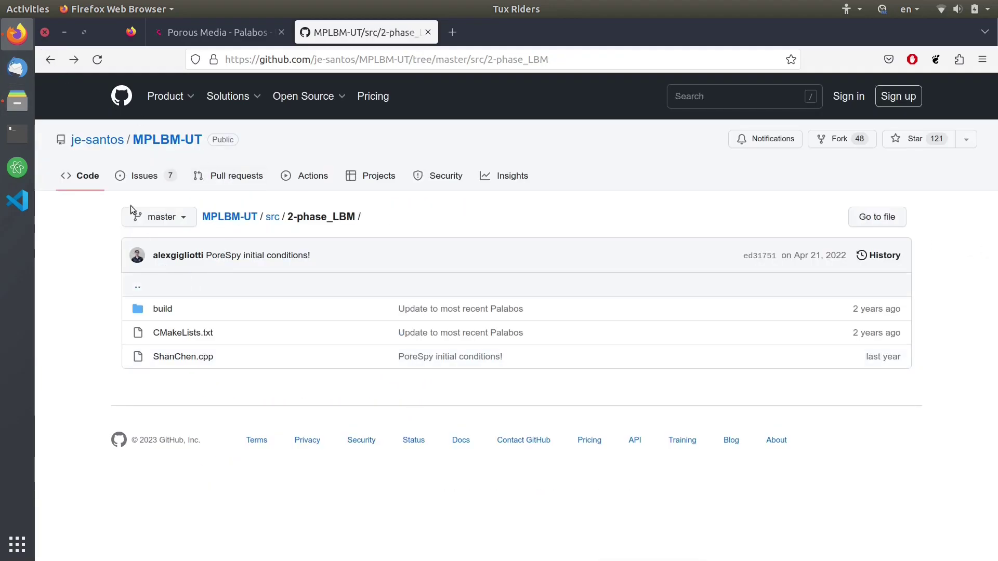
click(49, 61)
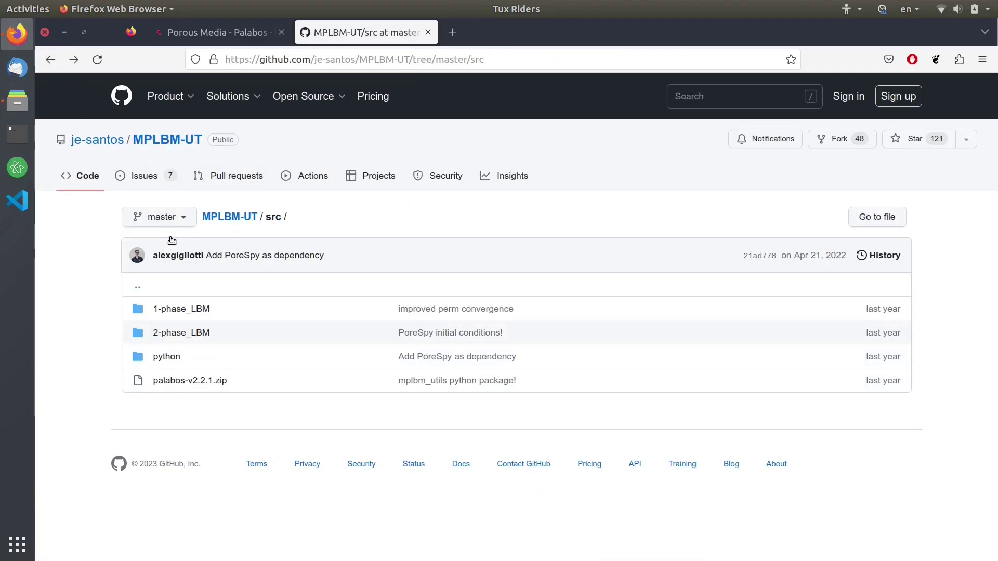
Examine permeability.cpp in src/1-phase_LBM, including its inlet and outlet definitions, and open the src/python folder
click(182, 311)
click(190, 358)
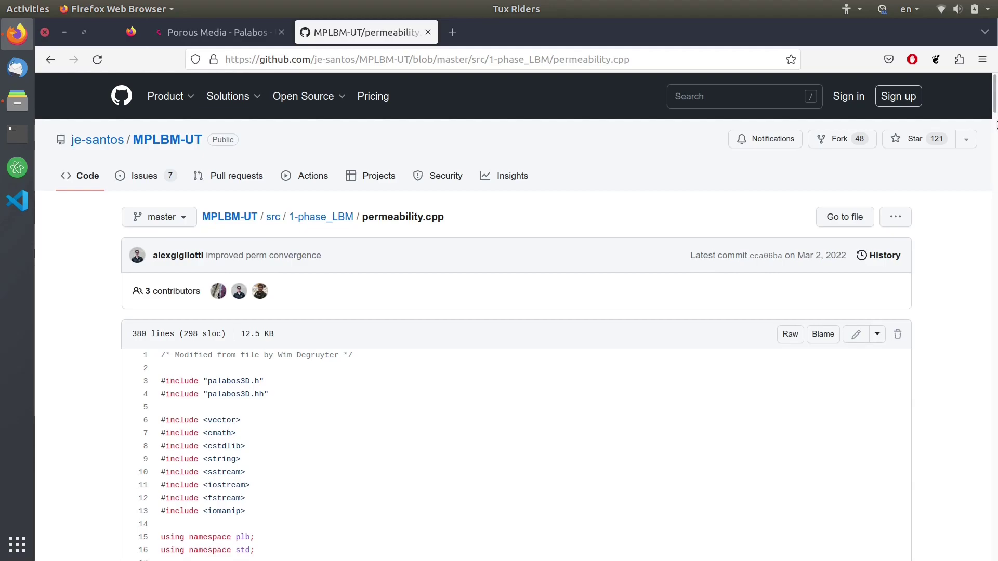
drag(995, 110, 960, 253)
scroll(728, 326, down, 10)
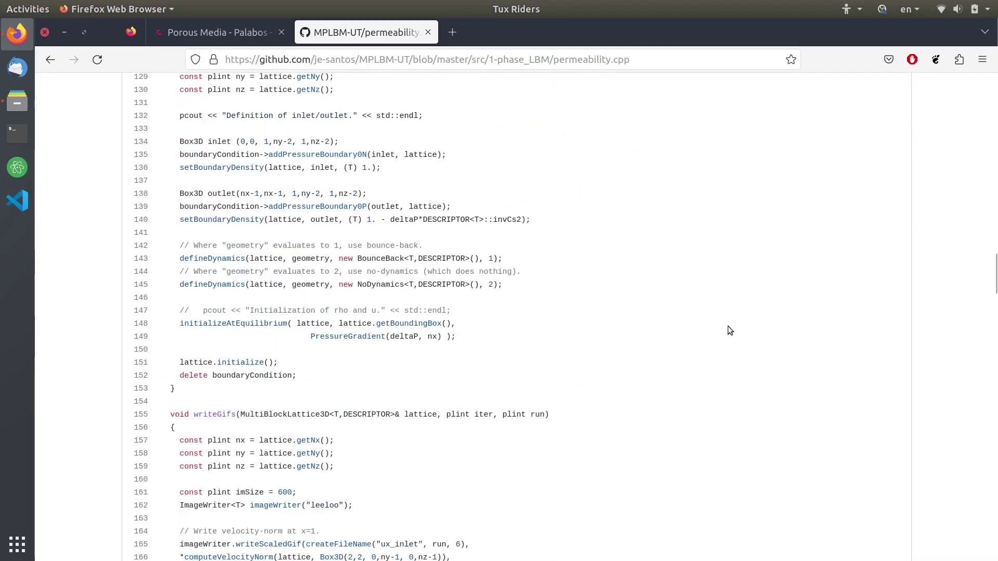
click(50, 59)
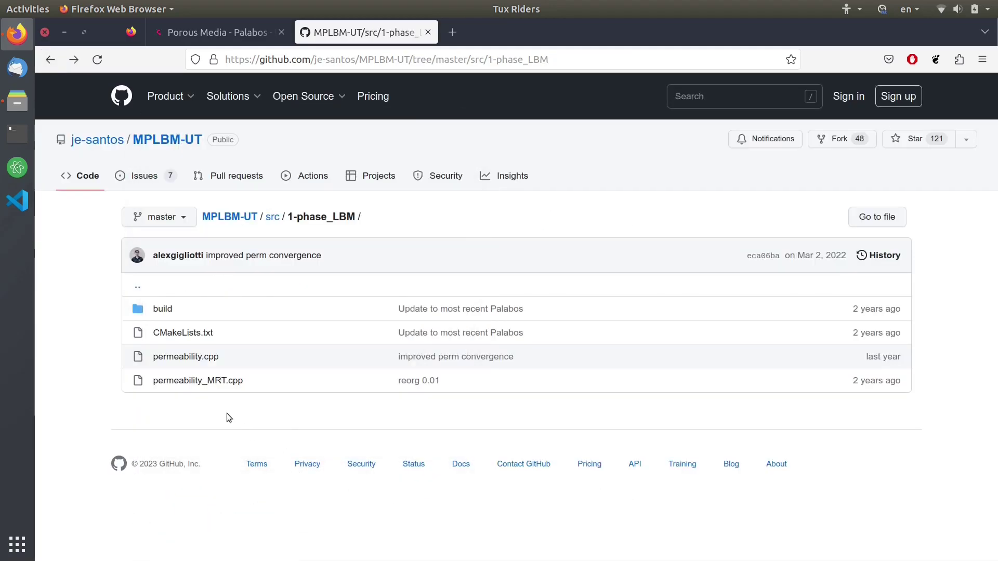
click(49, 64)
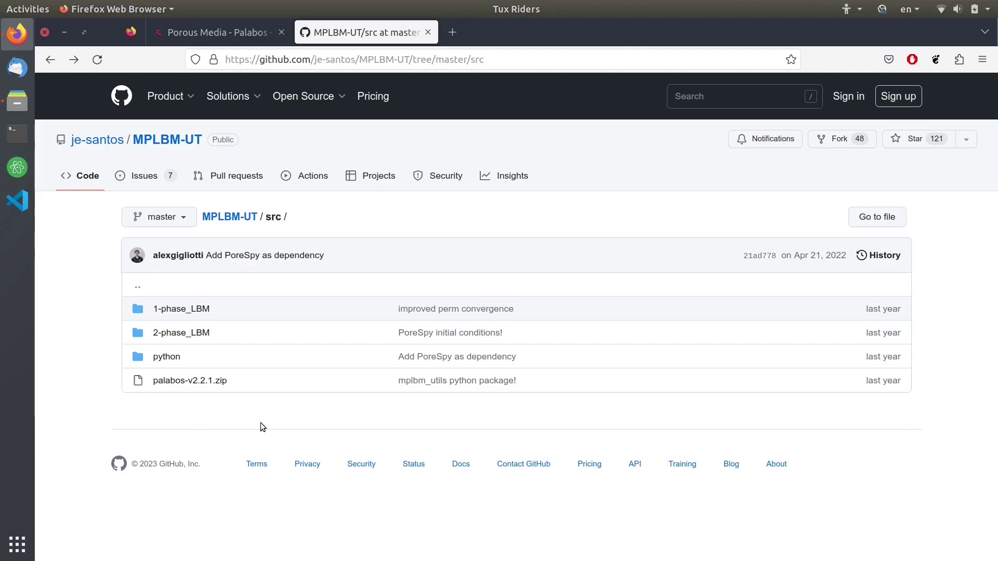
click(172, 358)
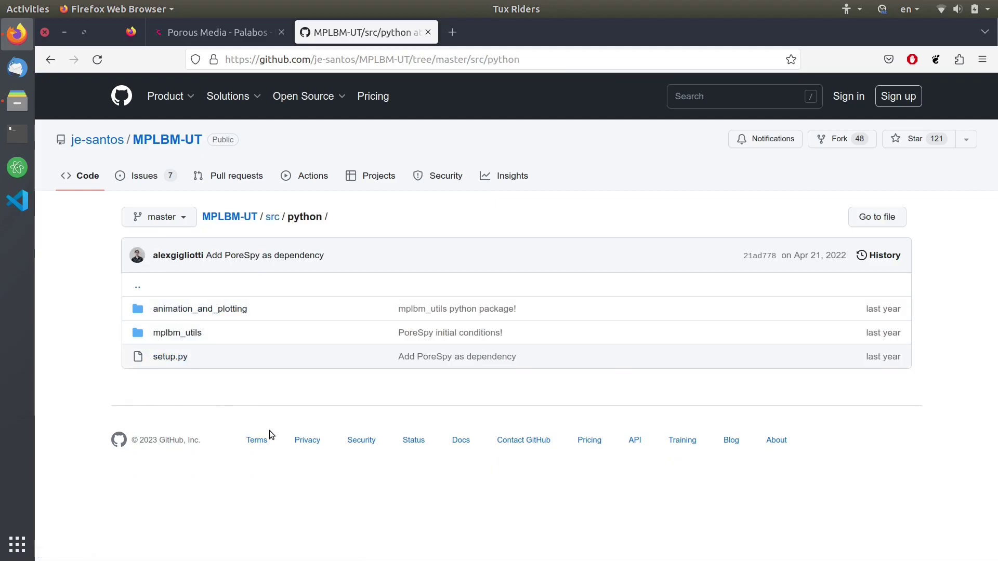
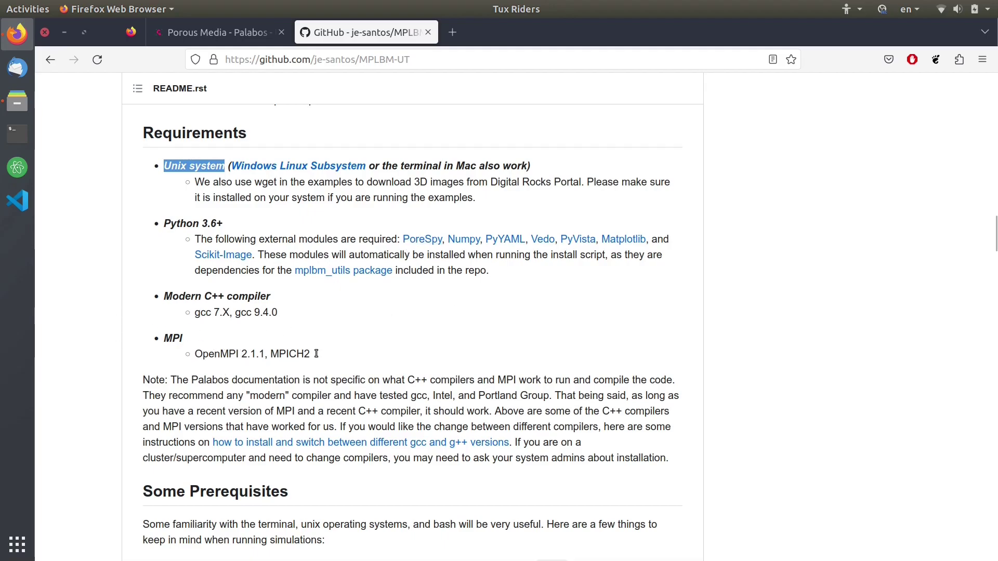
Read the README from the requirements to the Installation section and highlight the ./Install.sh command
drag(995, 231, 996, 266)
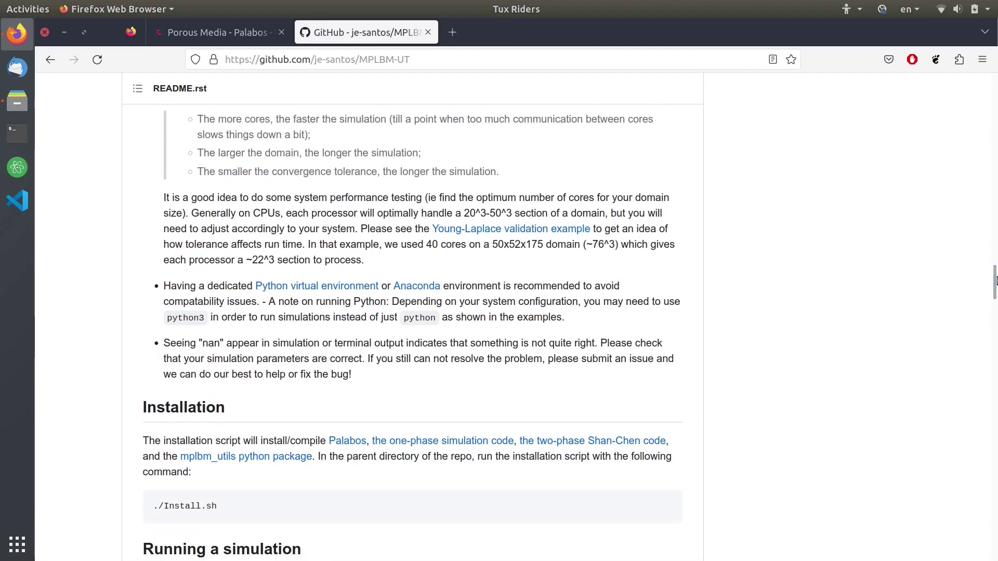
scroll(554, 283, down, 3)
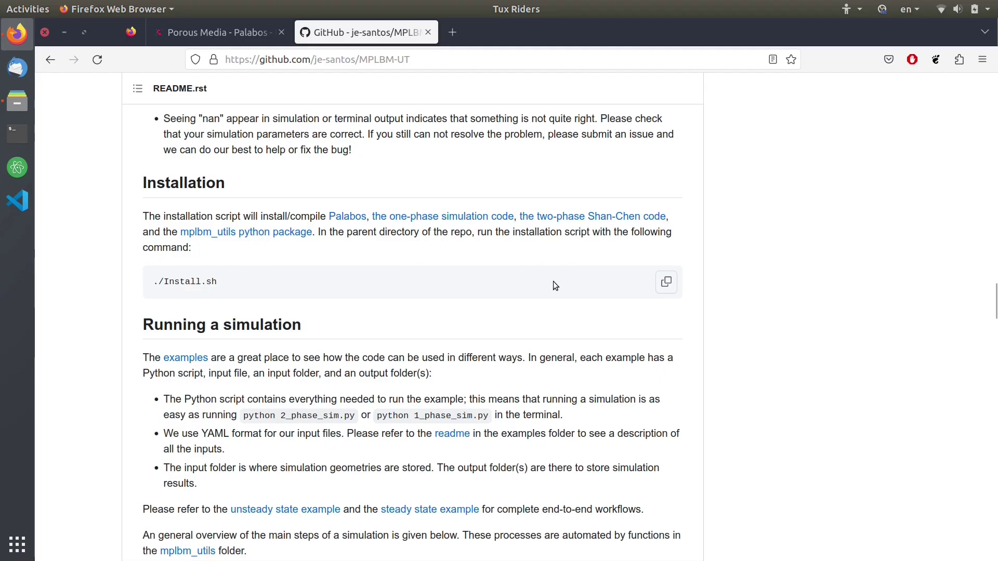
drag(155, 286, 233, 282)
click(232, 286)
scroll(562, 292, up, 20)
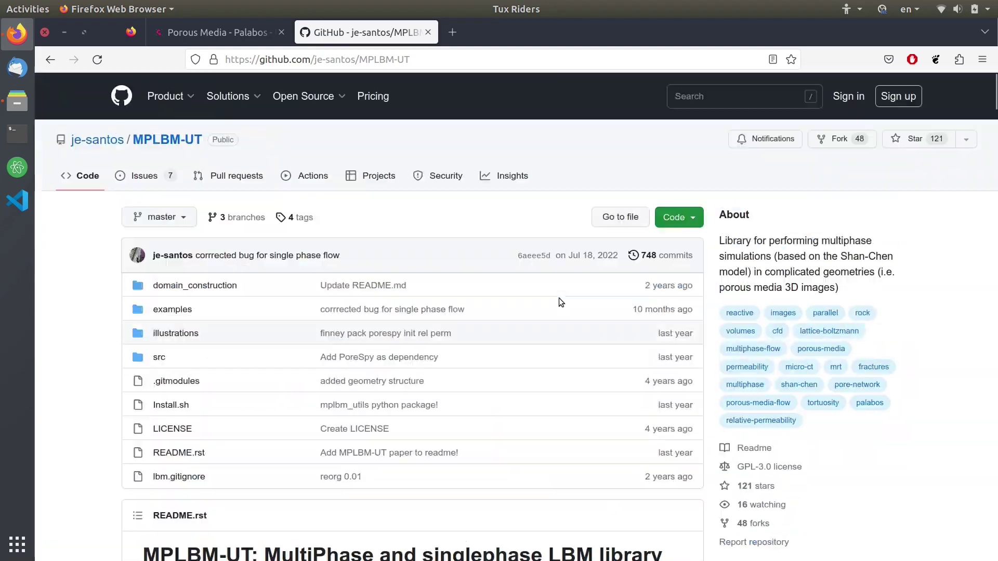
Open Install.sh from the repository root and highlight palabos-v2.2.1.zip and the src directory in the script
click(156, 405)
scroll(165, 375, down, 3)
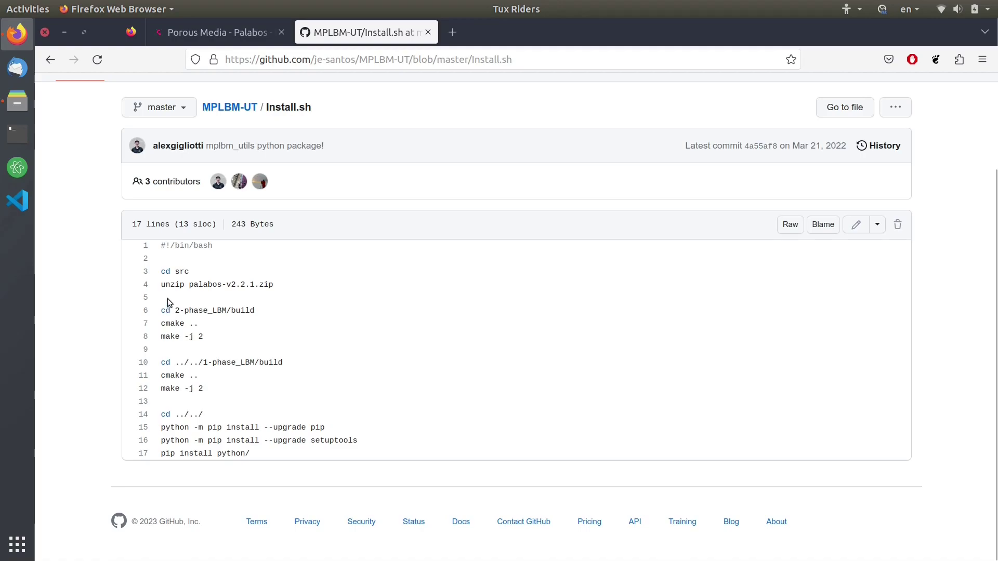
drag(273, 285, 189, 286)
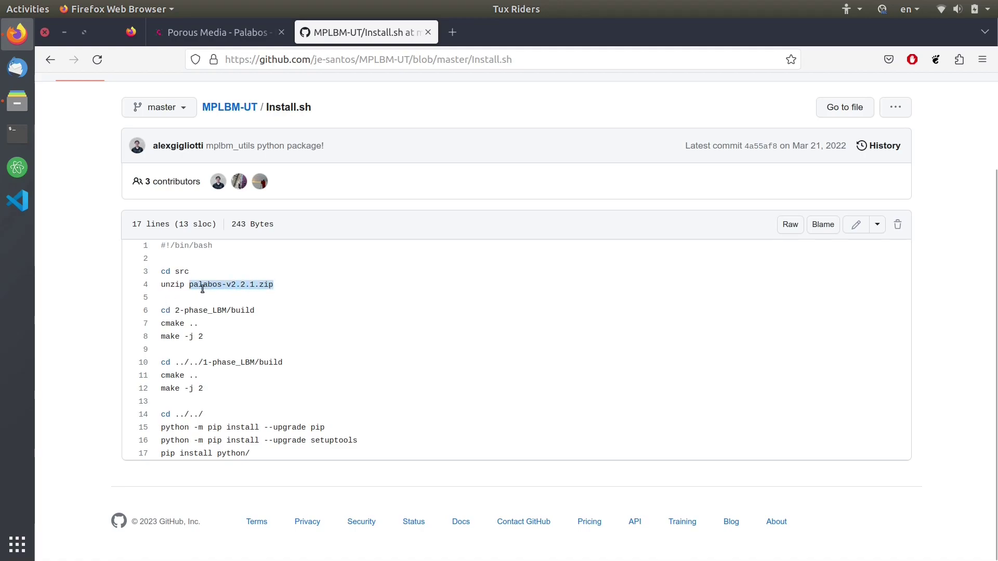
double_click(180, 271)
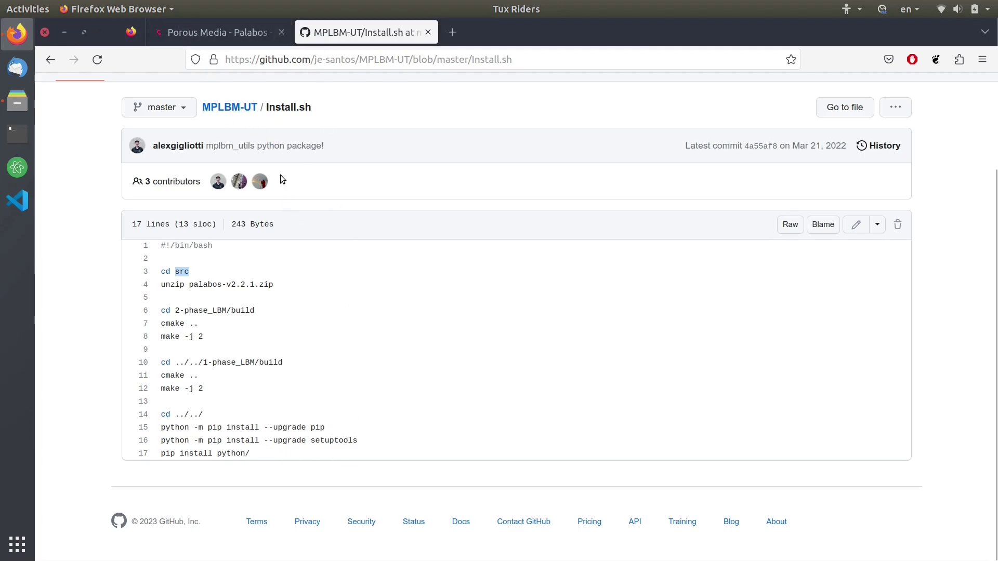
Show the MPLBM-UT repository's HTTPS clone address, and open a terminal on the desktop with Desktop/ as its working directory
click(227, 105)
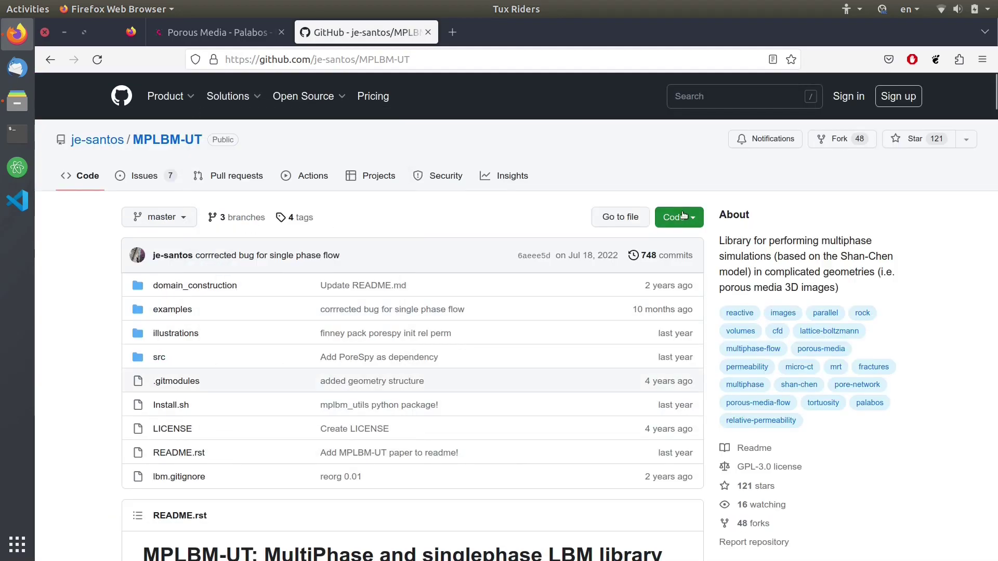
click(680, 214)
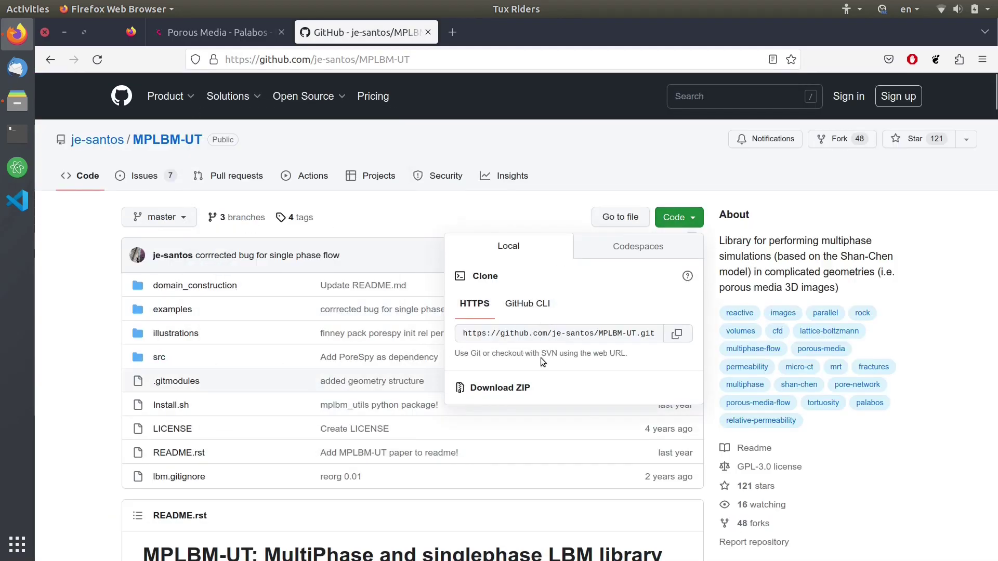
click(65, 32)
right_click(159, 278)
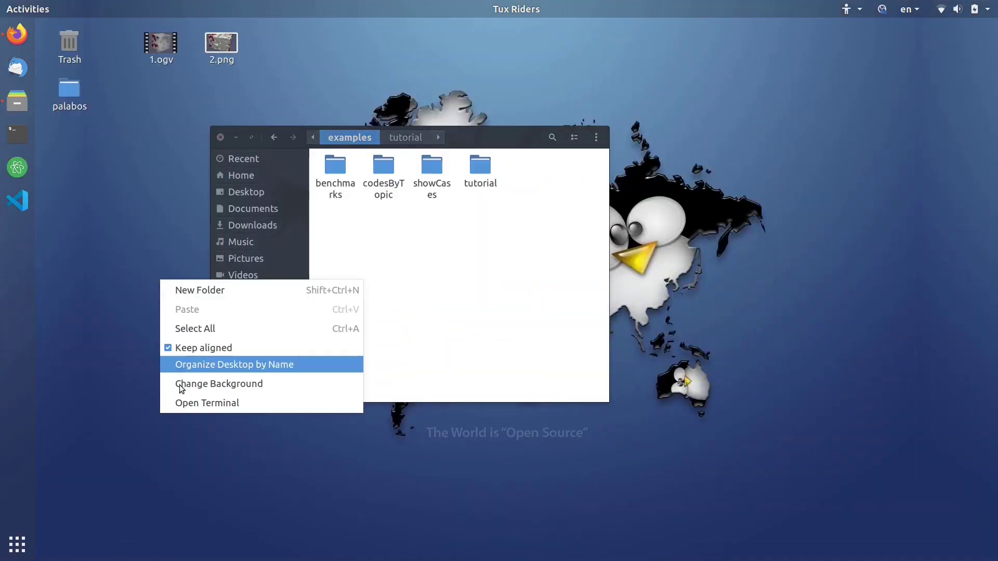
click(185, 407)
text(cd Desktop/)
key(Return)
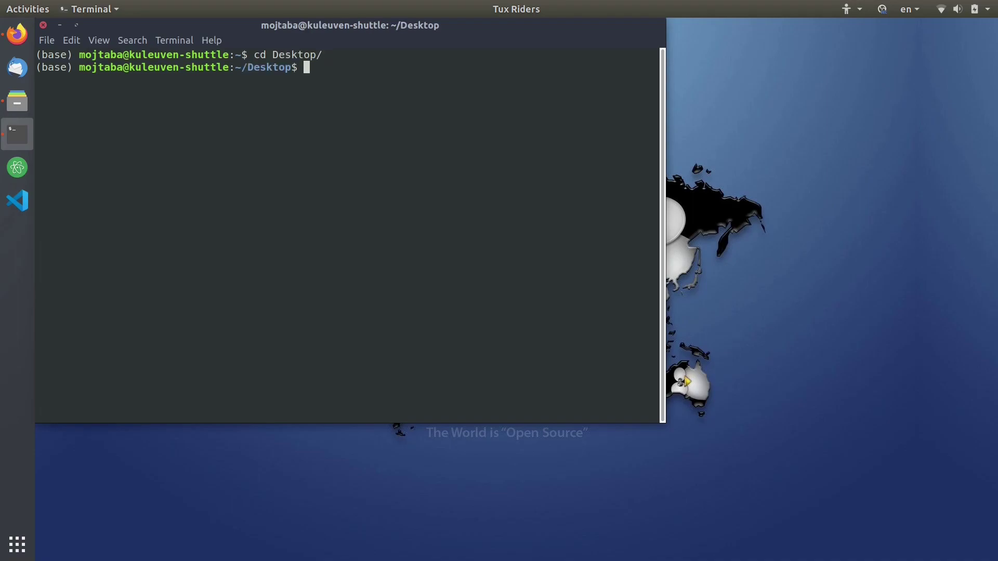
drag(241, 40, 339, 99)
text(mkdir)
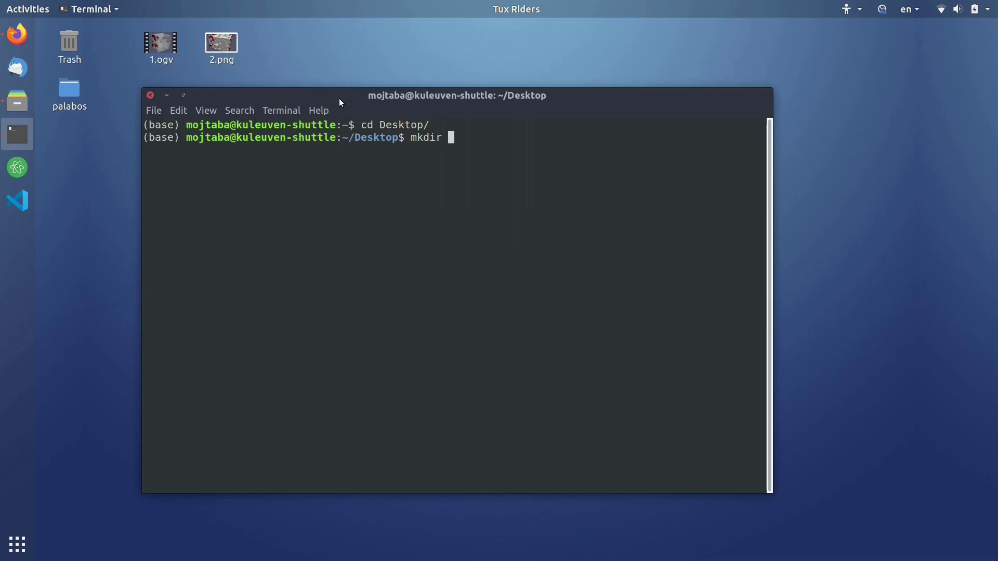
key(BackSpace)
key(BackSpace)
key(BackSpace)
key(BackSpace)
key(BackSpace)
key(BackSpace)
Copy the MPLBM-UT repository's HTTPS address in Firefox and git clone it into the Desktop directory from the terminal
click(18, 35)
click(678, 335)
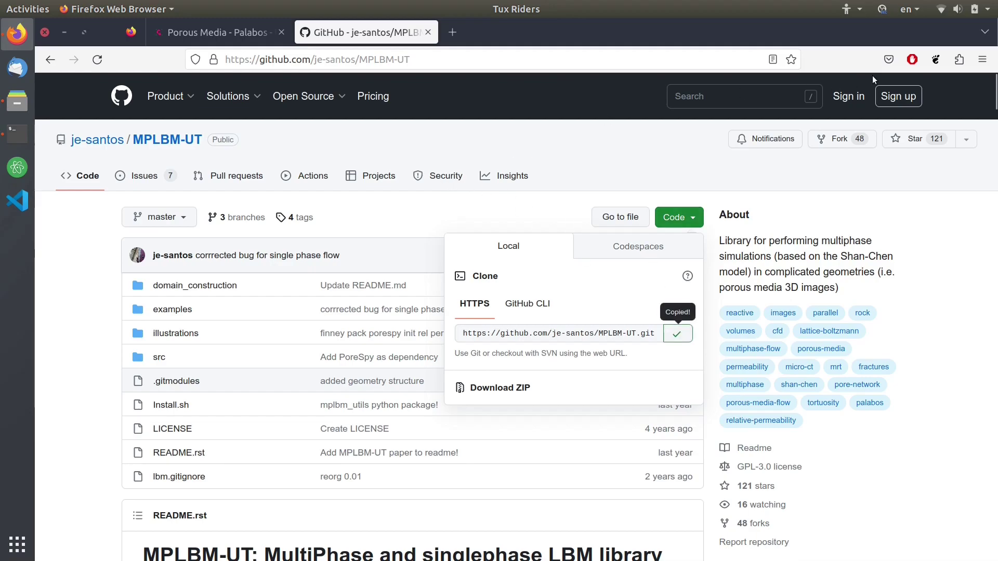
click(63, 33)
text(git)
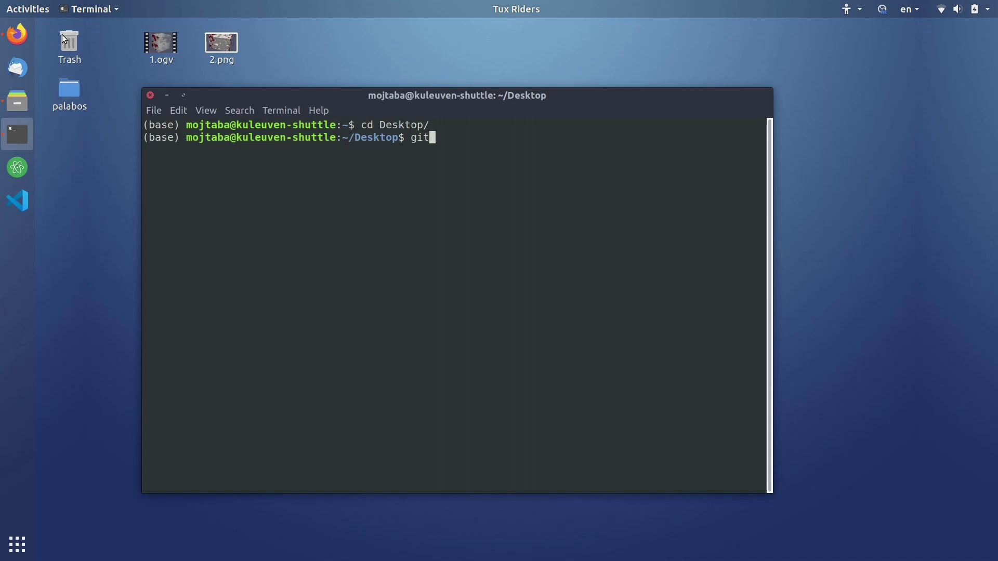
text( clone src)
key(BackSpace)
key(BackSpace)
key(BackSpace)
key(ctrl+shift+v)
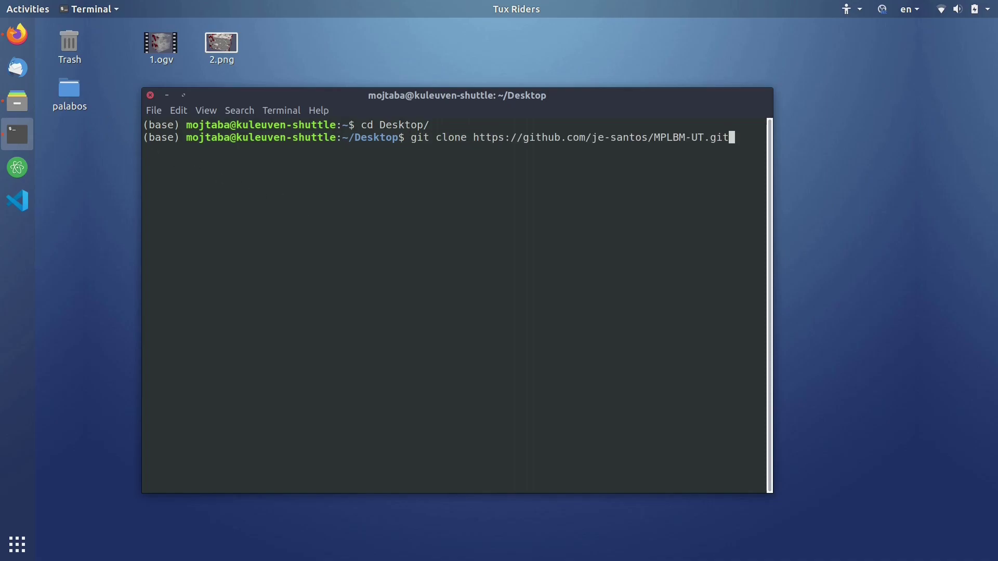
key(Return)
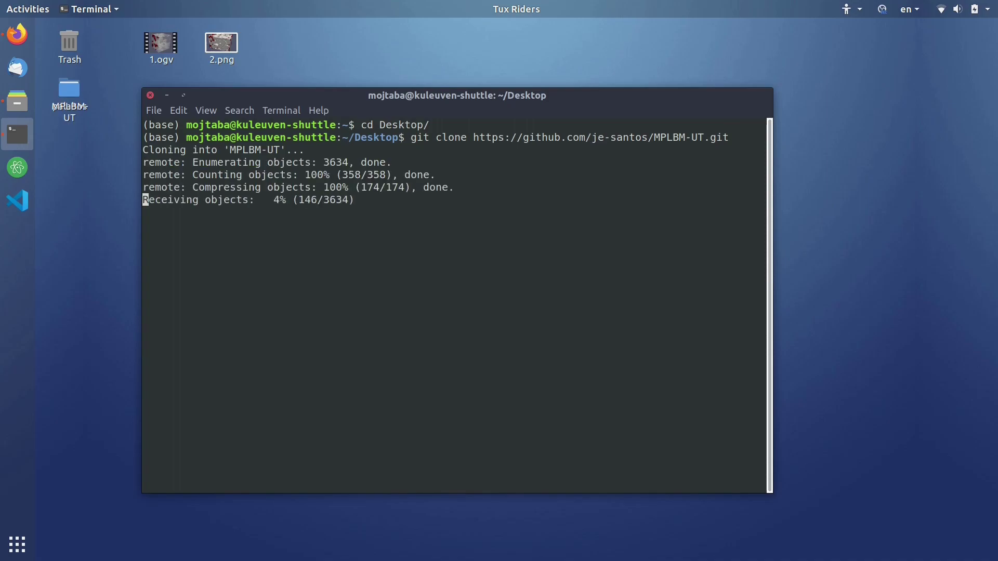
Place the MPLBM-UT folder below the palabos folder on the desktop, and check its contents in the file manager
drag(80, 95, 79, 157)
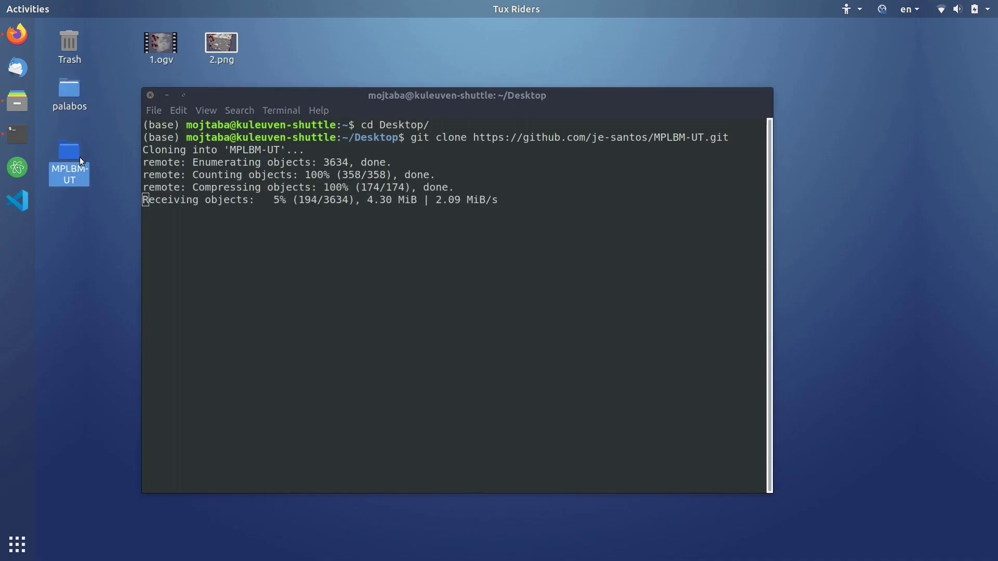
click(101, 246)
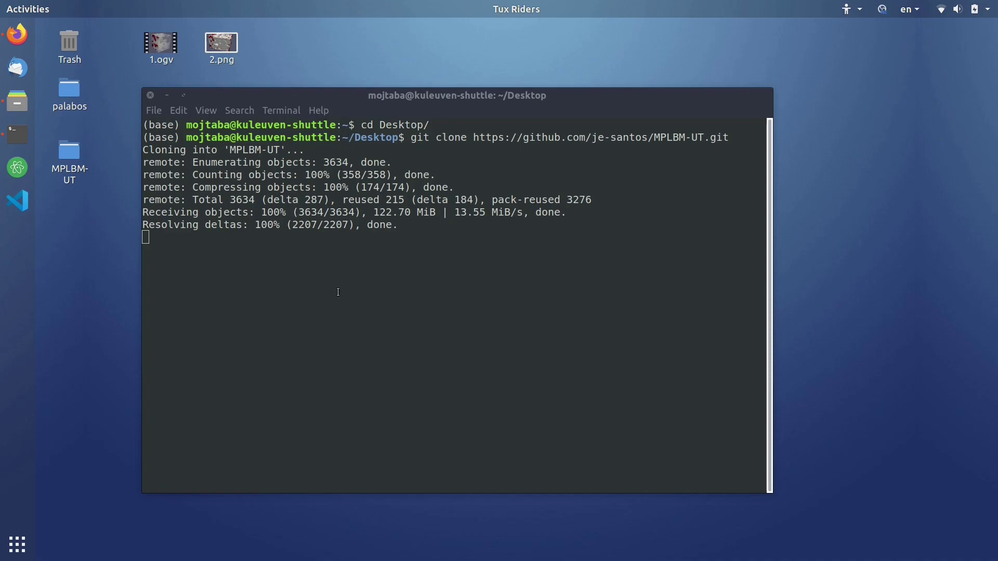
double_click(76, 149)
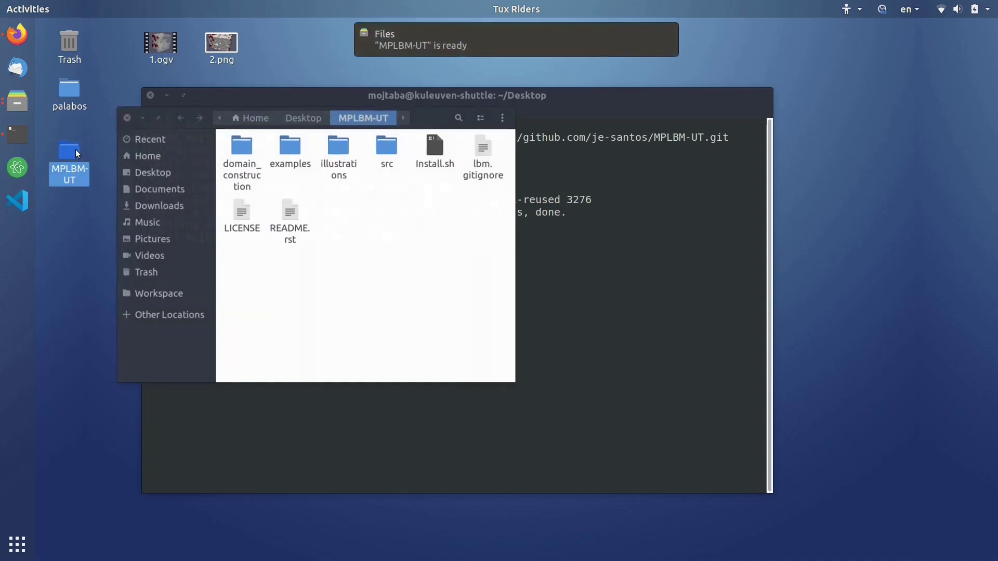
click(128, 117)
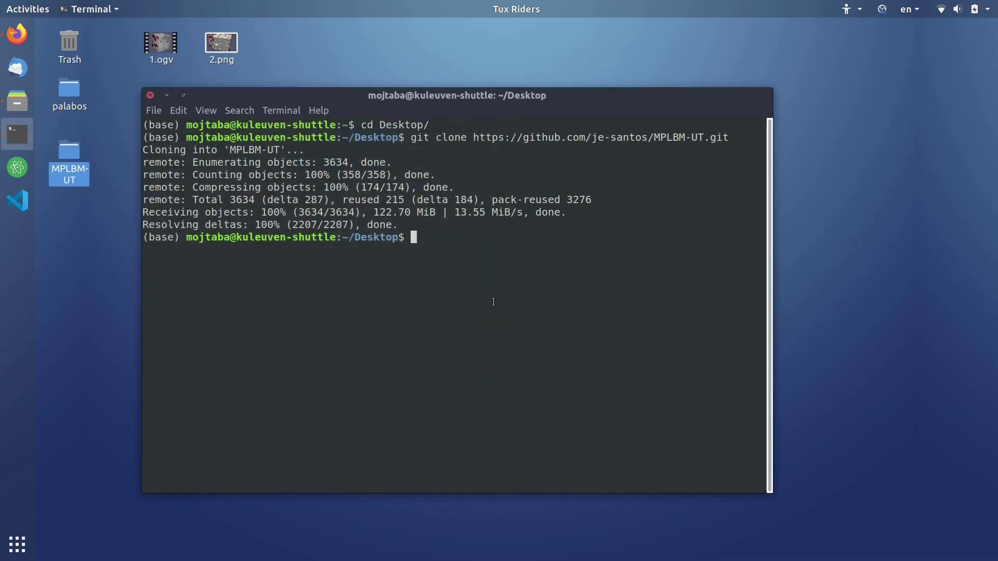
Create a conda environment named lbm with Python 3.7 and accept the package installation
text(conda create -n lbm python=3.7)
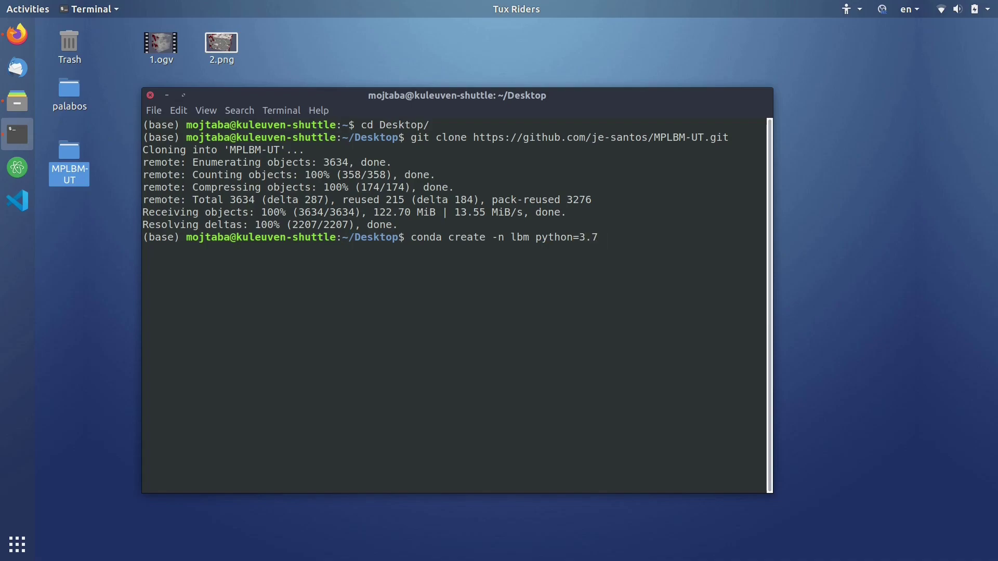
key(Return)
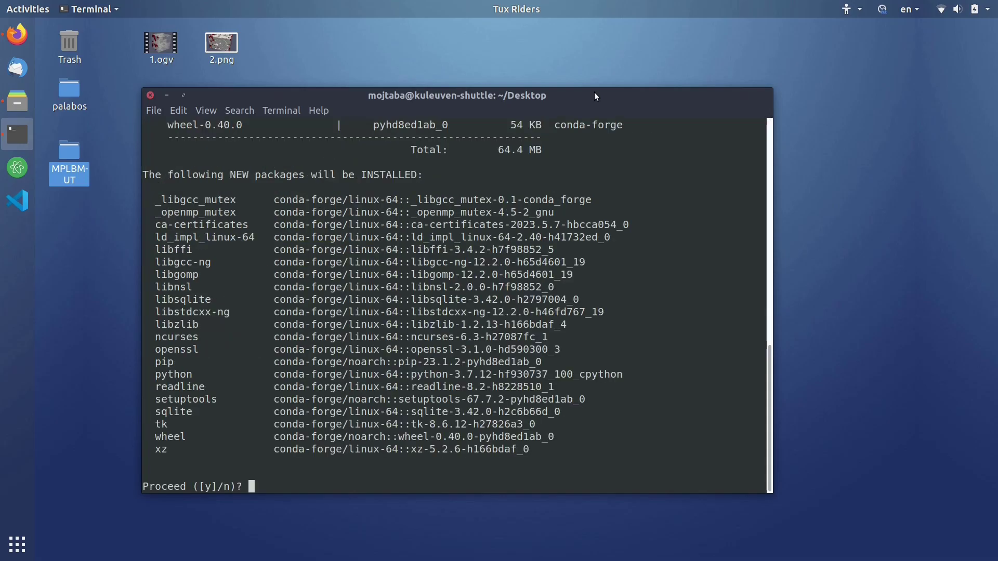
key(Return)
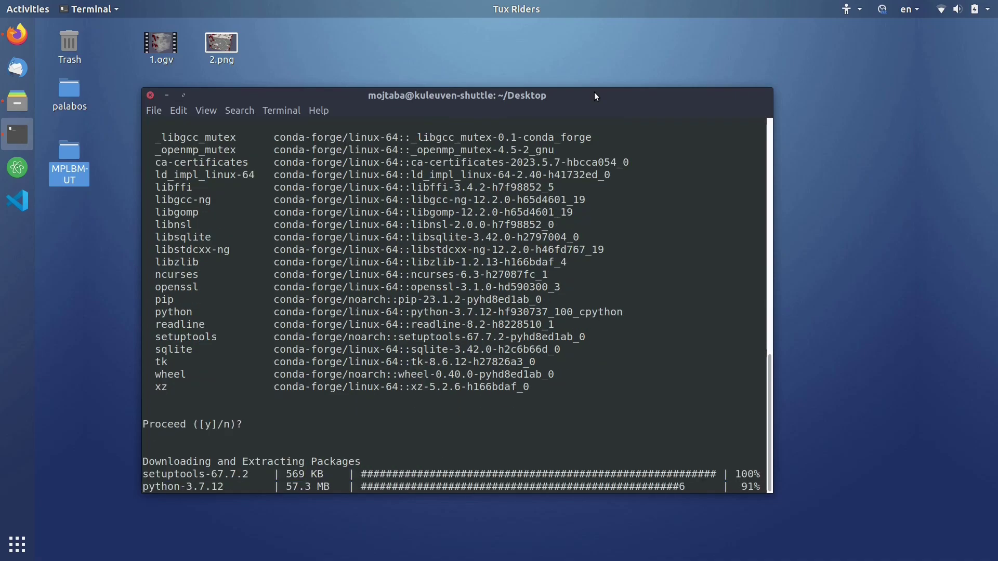
drag(471, 316, 449, 314)
click(473, 354)
drag(385, 99, 389, 96)
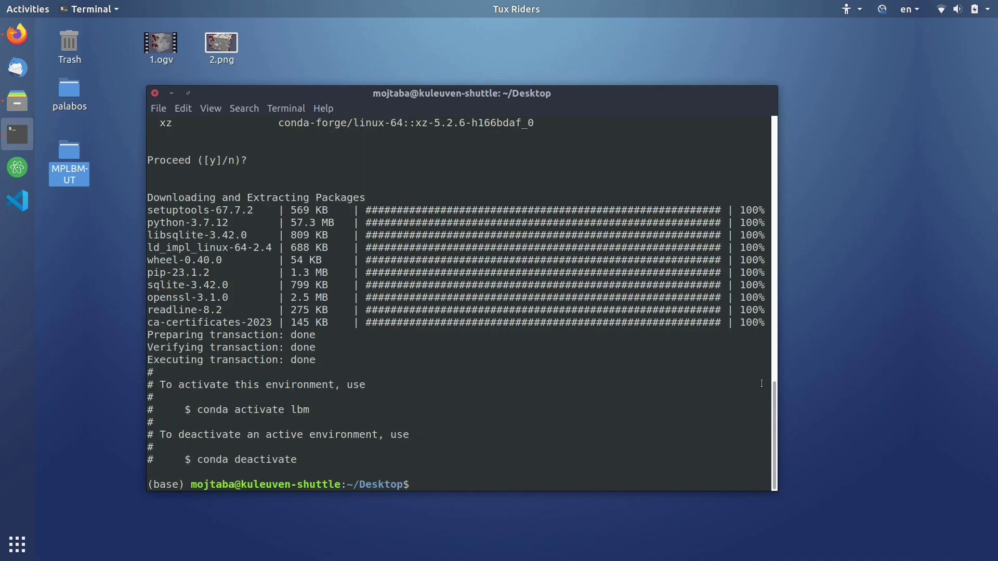
Activate the lbm conda environment in the terminal and change into the MPLBM-UT directory
drag(310, 410, 197, 410)
text(conda activate lbm)
key(Return)
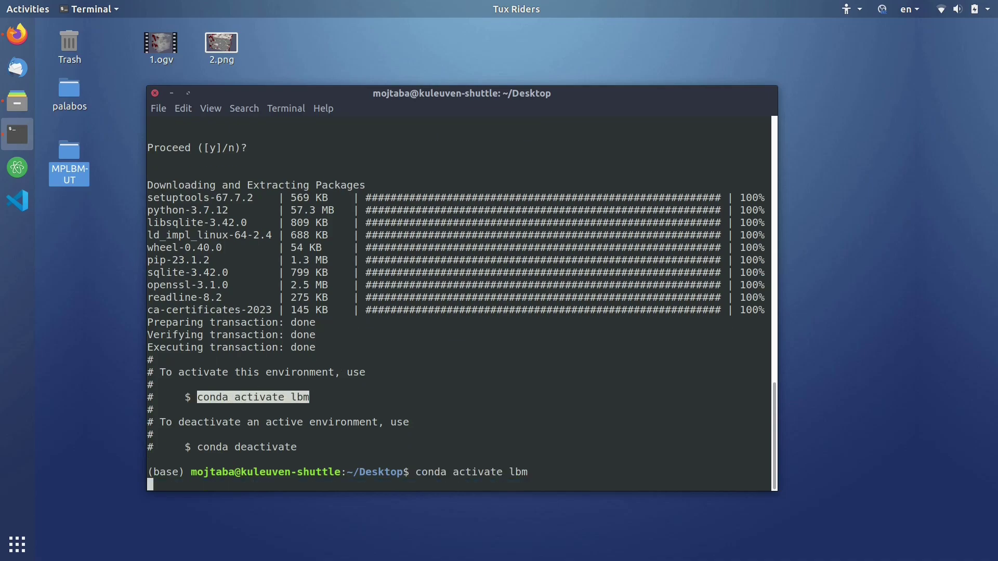
text(cd MP)
key(Tab)
key(Return)
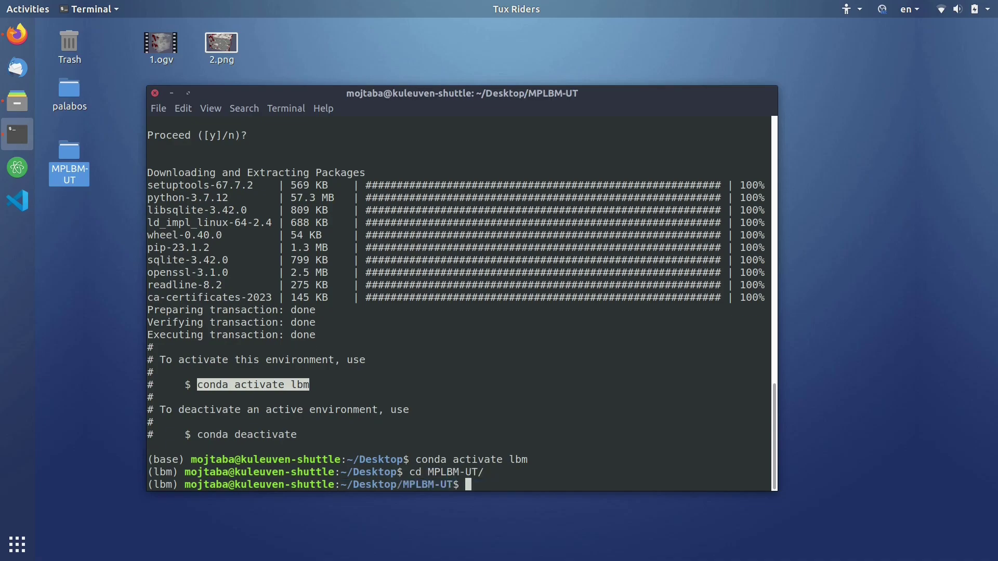
List the MPLBM-UT directory's contents, first plainly and then with ls -alh to check Install.sh's permissions
text(ls)
key(Return)
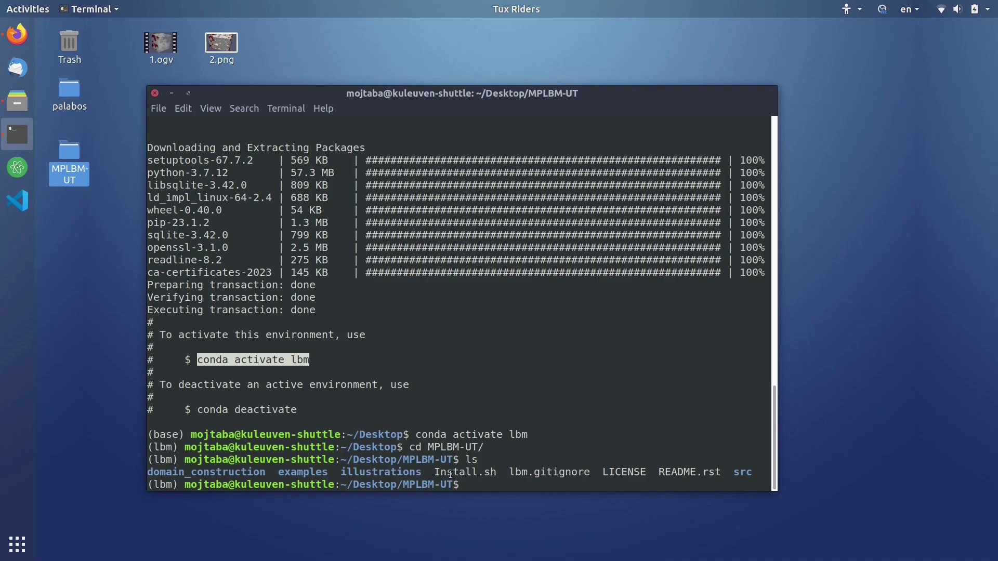
double_click(482, 471)
click(488, 441)
text(ls -al)
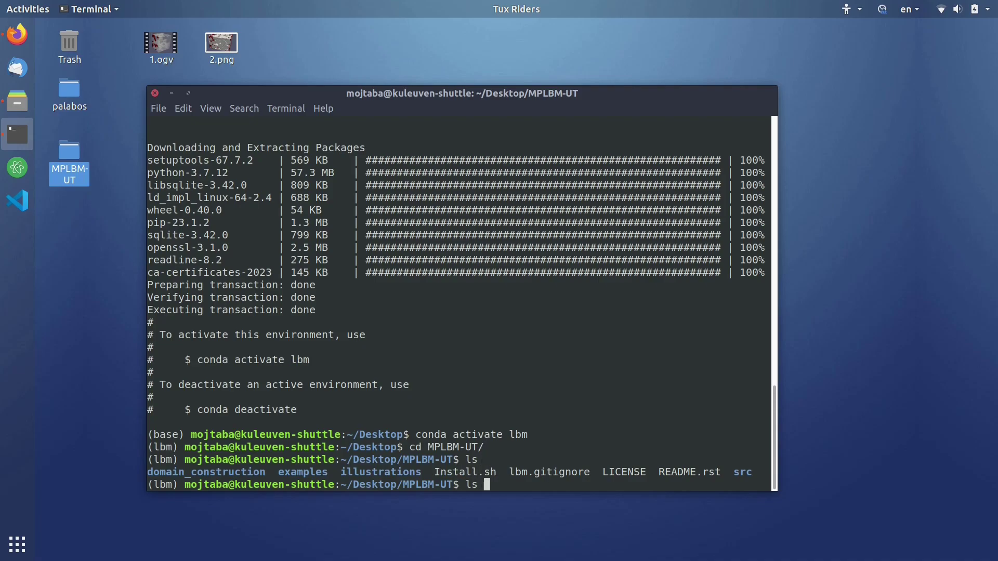
text(h)
key(Return)
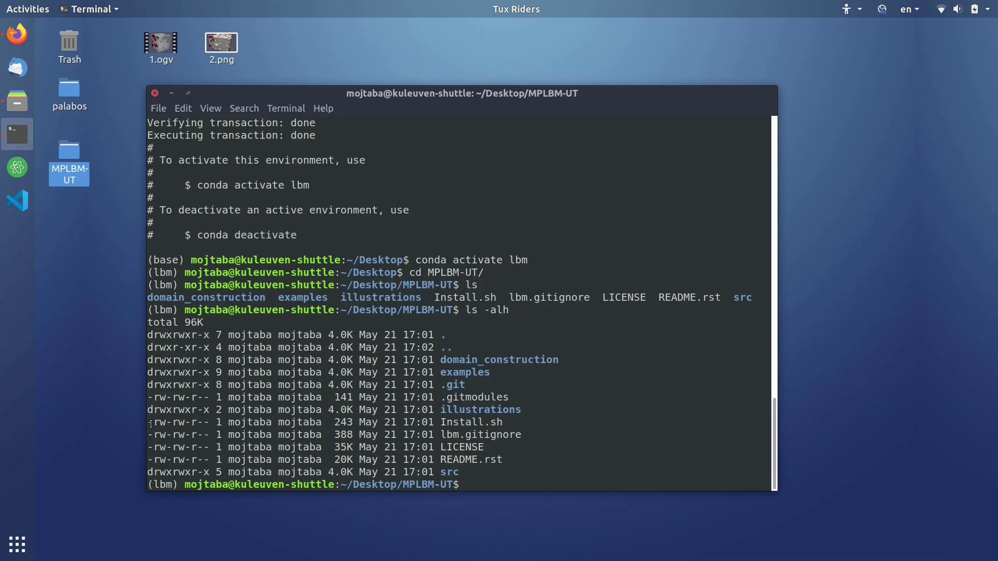
Make Install.sh executable with chmod +x and run it to install MPLBM-UT
text(chmod +x Install.sh)
key(Return)
text(./I)
key(Tab)
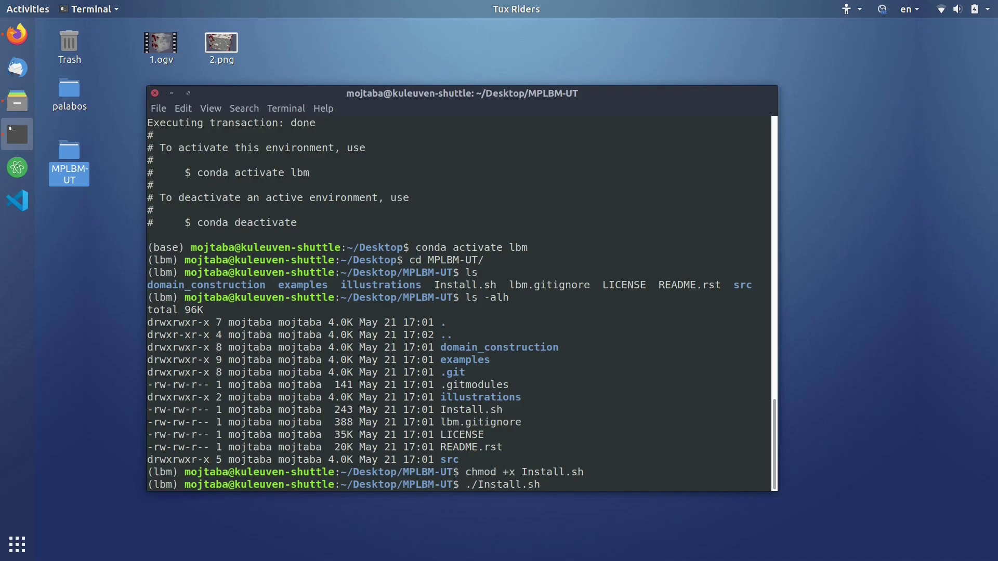
key(Return)
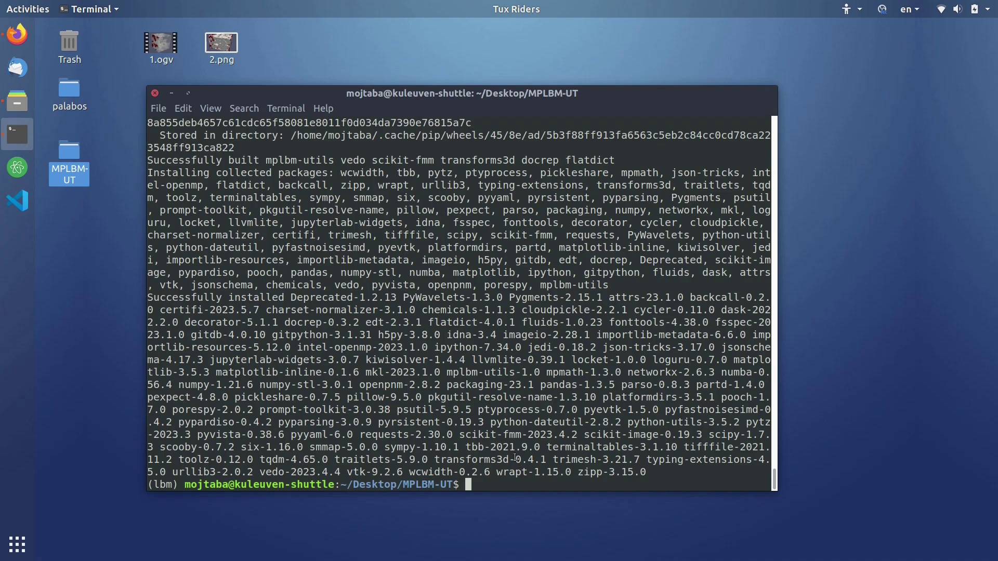
Open the desktop's MPLBM-UT folder, and switch to Firefox to look over the GitHub repository's file list and readme introduction
double_click(69, 151)
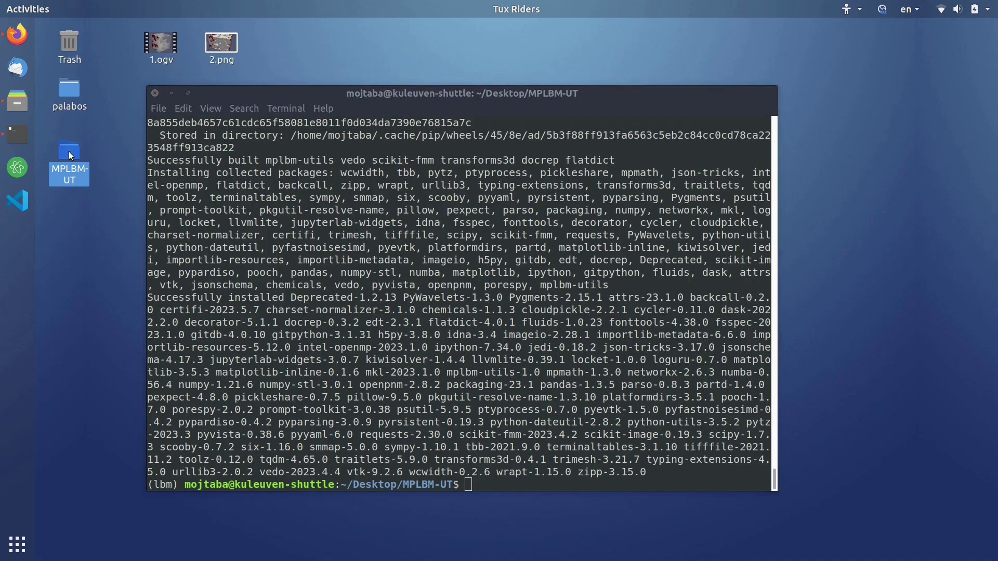
click(18, 35)
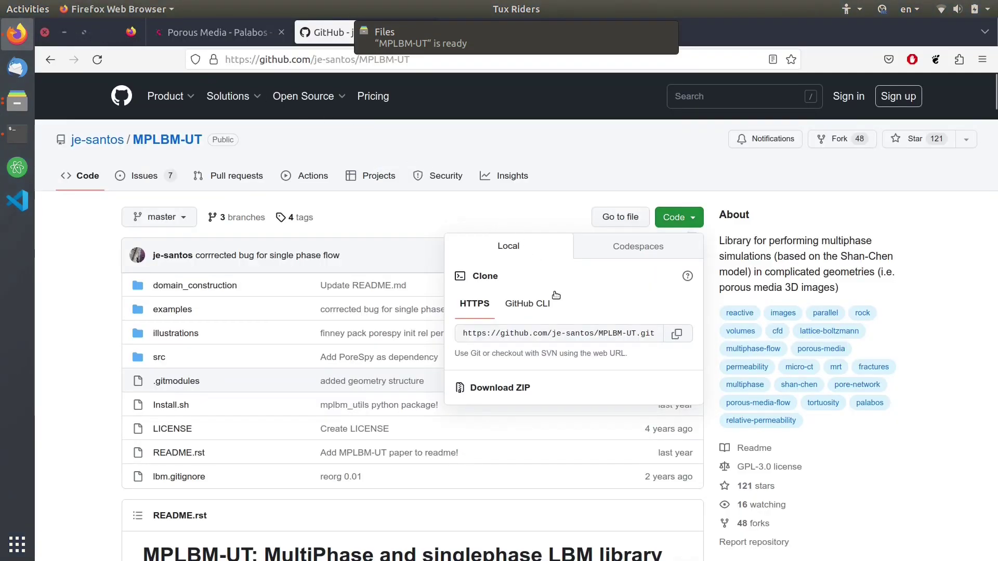
click(88, 276)
scroll(195, 297, down, 8)
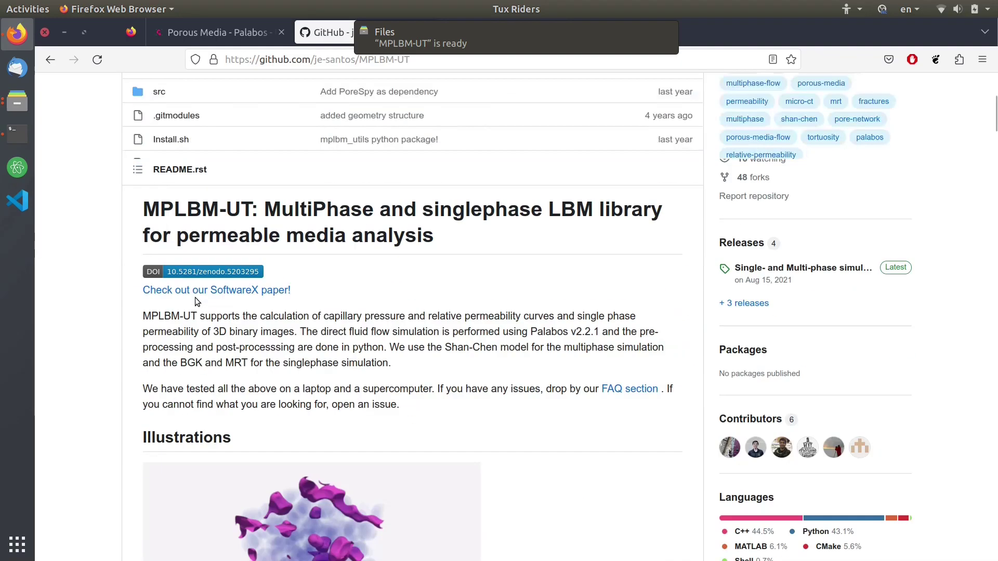
scroll(438, 351, up, 8)
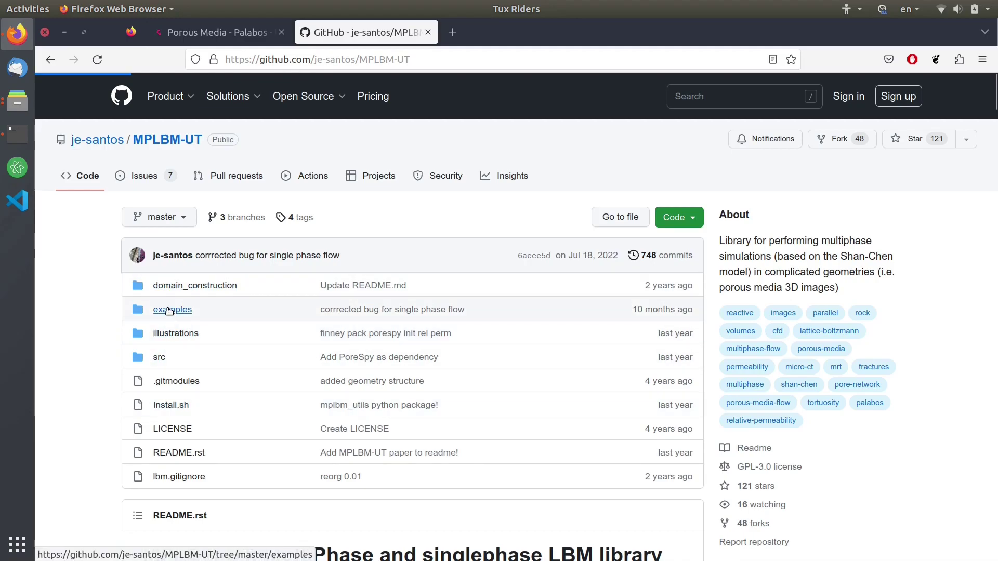
Open the repository's examples folder on GitHub and examine its readme's geometry figure and General Inputs section
click(170, 311)
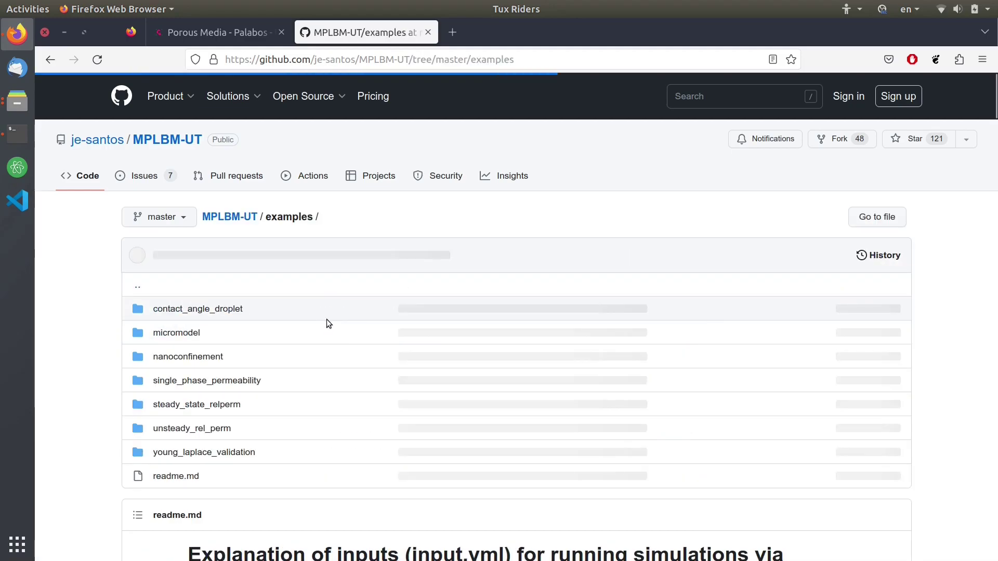
double_click(293, 217)
scroll(301, 426, down, 5)
scroll(306, 427, down, 7)
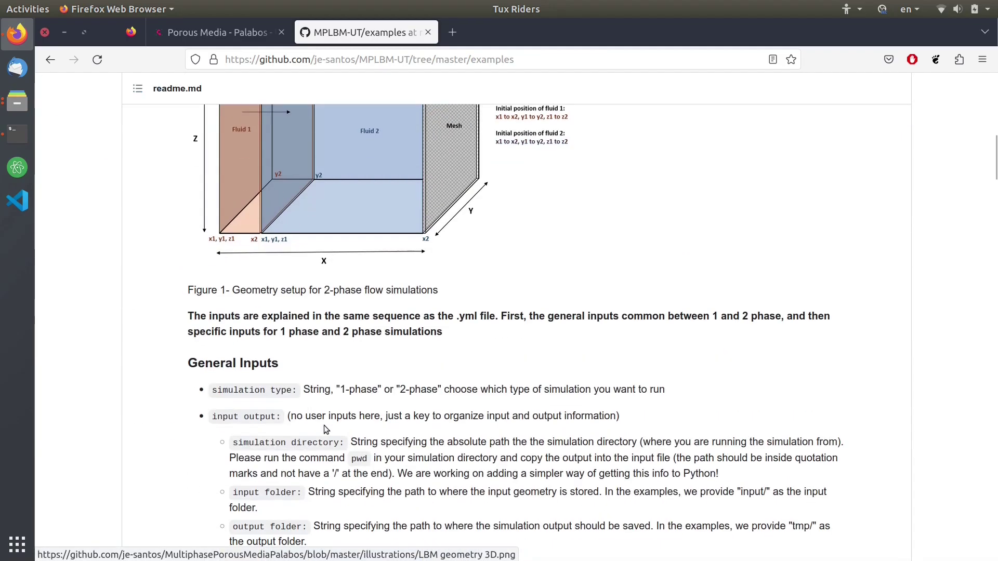
mouse_move(994, 166)
mouse_down()
mouse_move(996, 200)
mouse_move(996, 180)
mouse_up()
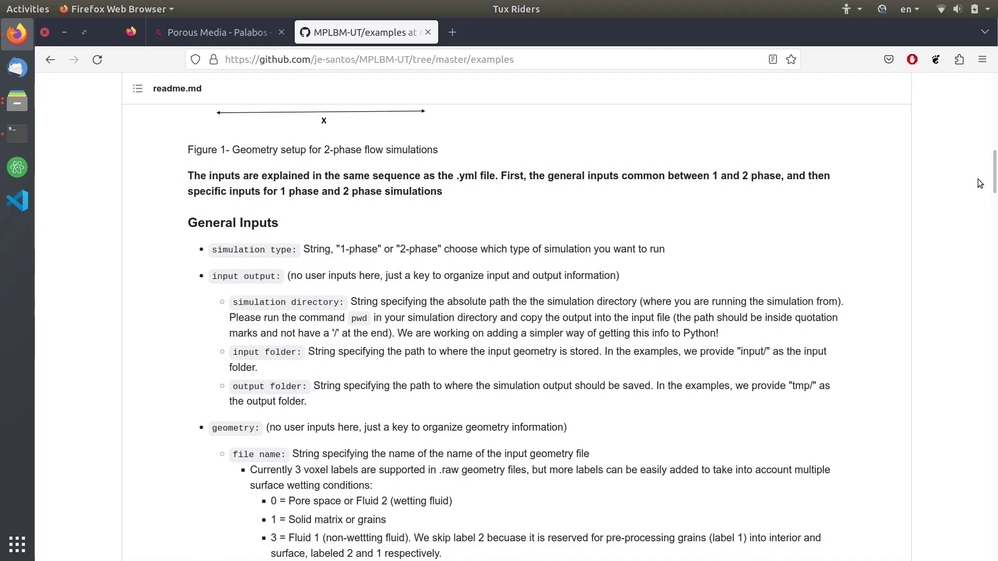
scroll(341, 375, up, 12)
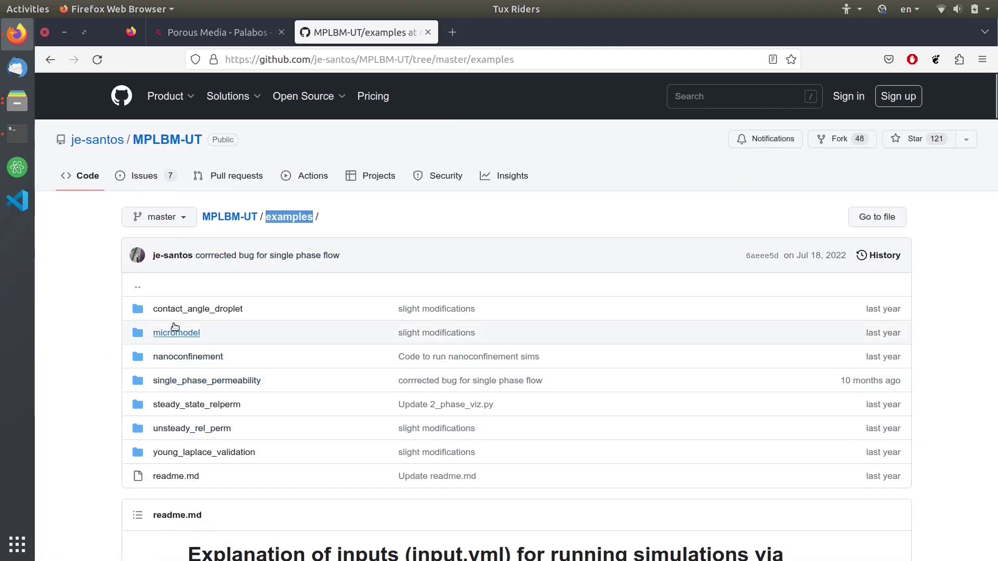
Open the single_phase_permeability example and examine the geometry, domain and simulation settings in its input.yml
click(162, 383)
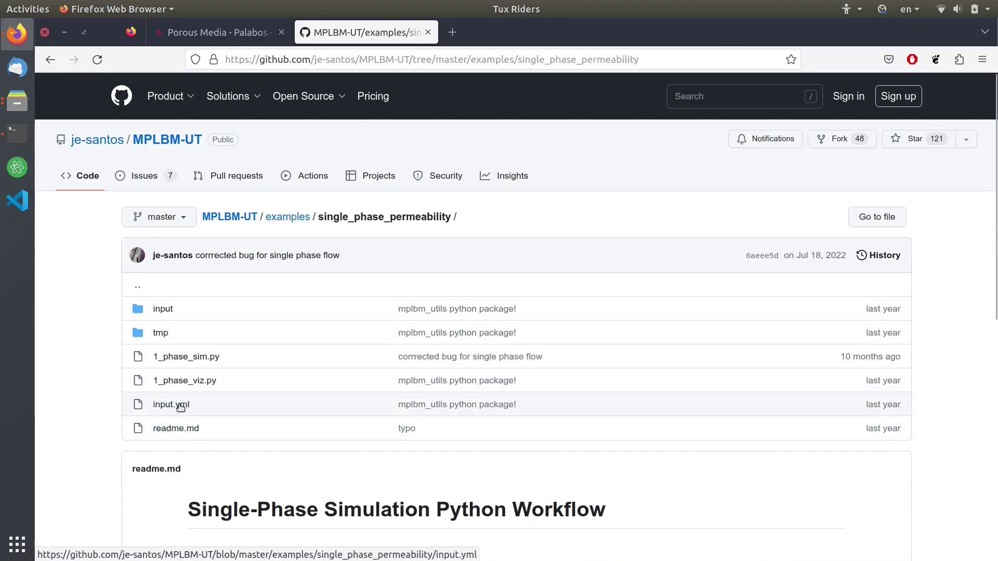
scroll(242, 419, down, 6)
scroll(243, 421, up, 3)
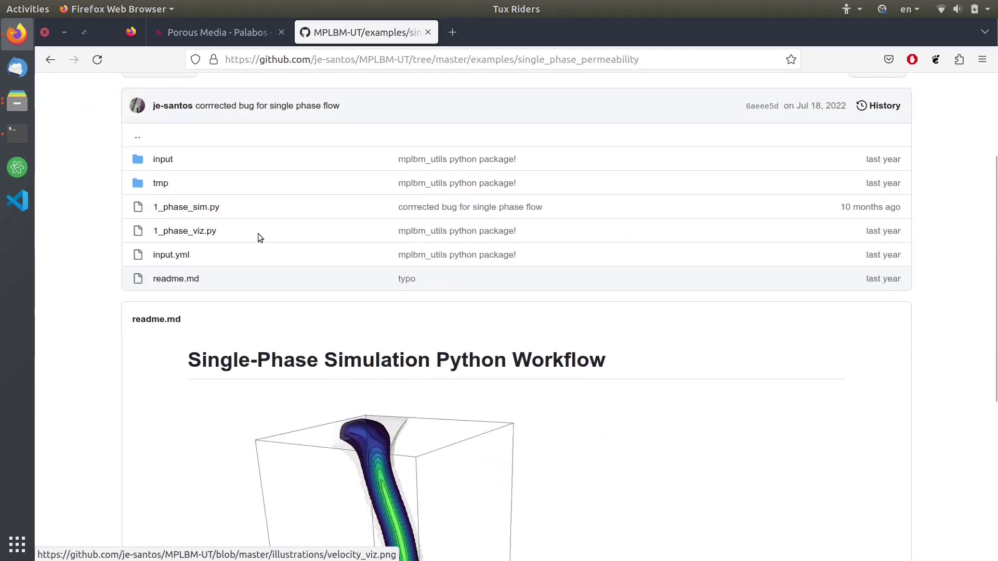
click(171, 253)
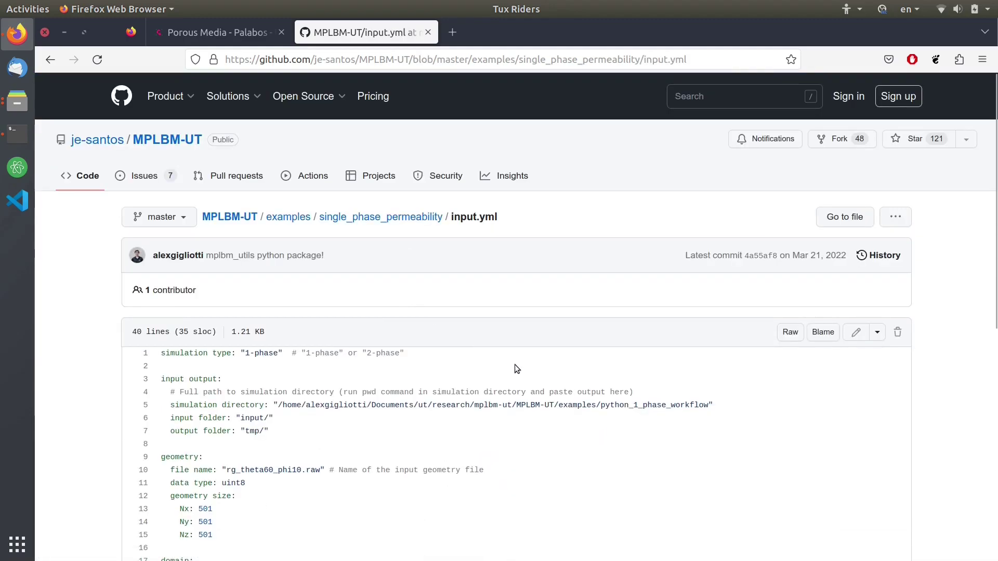
scroll(513, 364, down, 3)
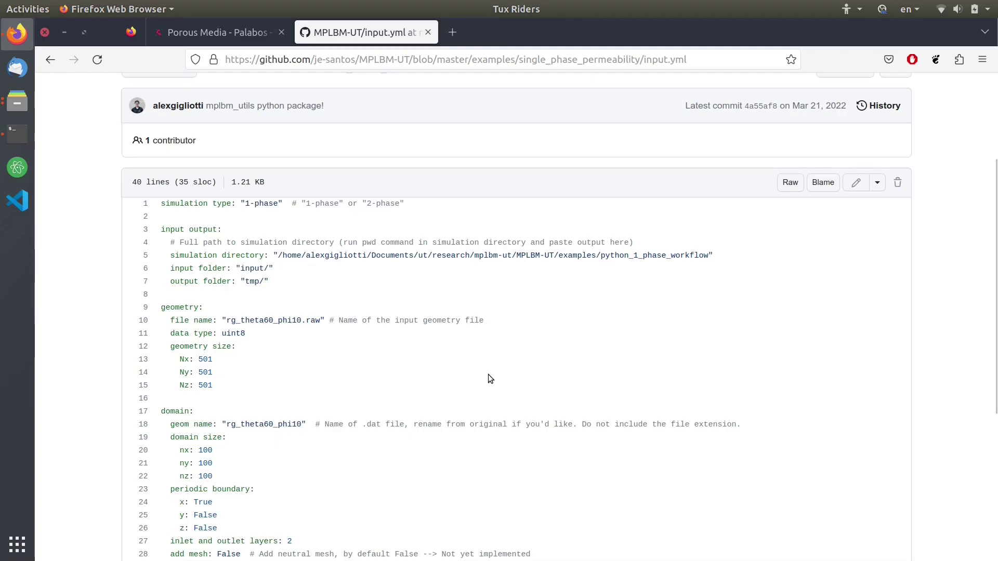
scroll(469, 381, down, 2)
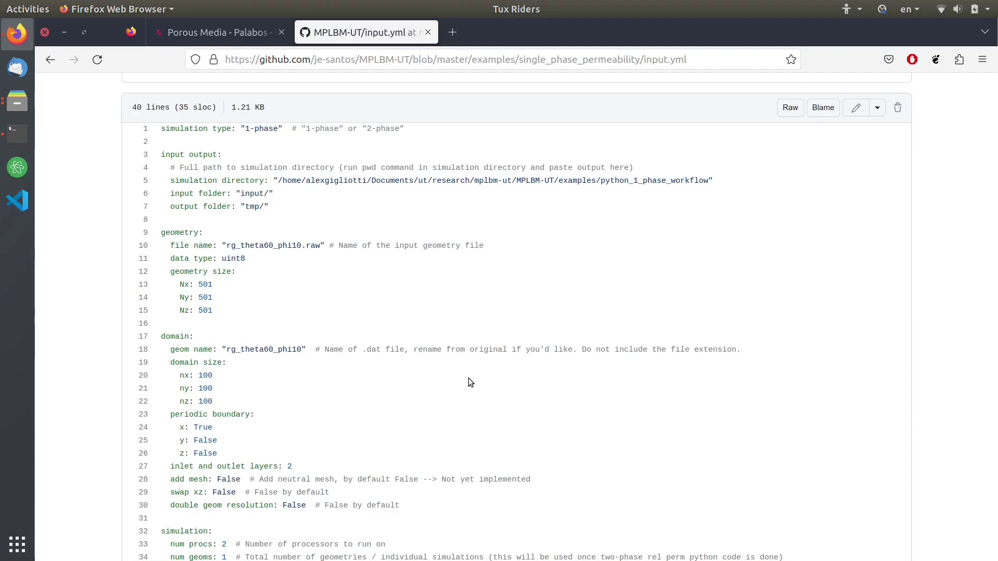
Return to the examples folder and read the readme's explanations of the fluid, wetting force, density and pressure inputs
click(50, 64)
click(47, 65)
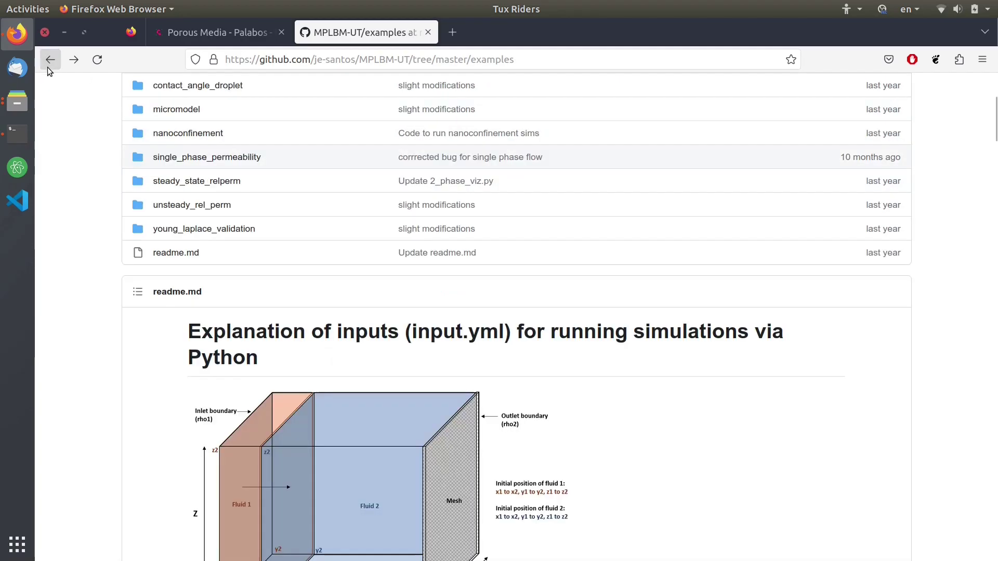
drag(994, 132, 995, 411)
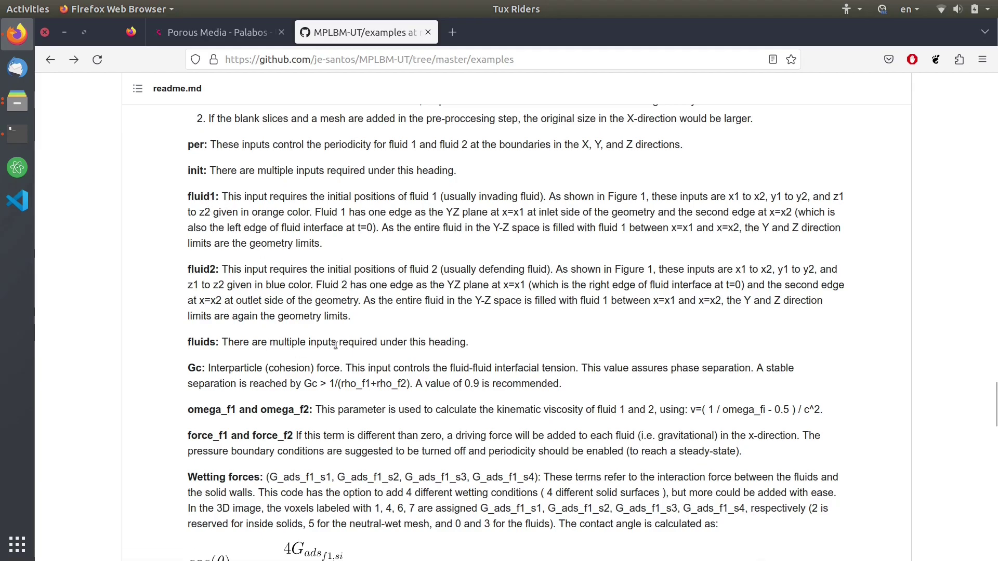
scroll(379, 358, down, 8)
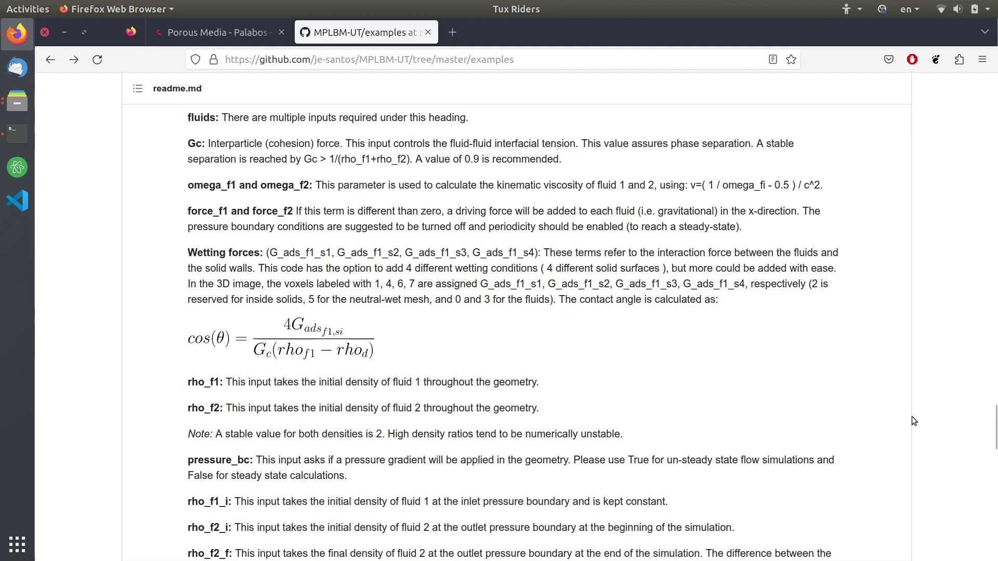
drag(995, 423, 974, 78)
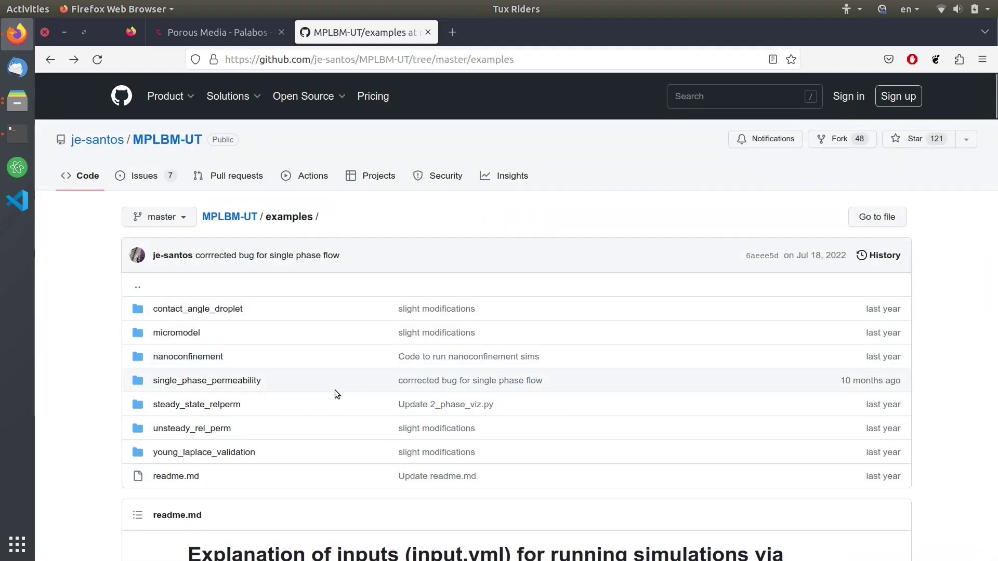
scroll(296, 388, down, 3)
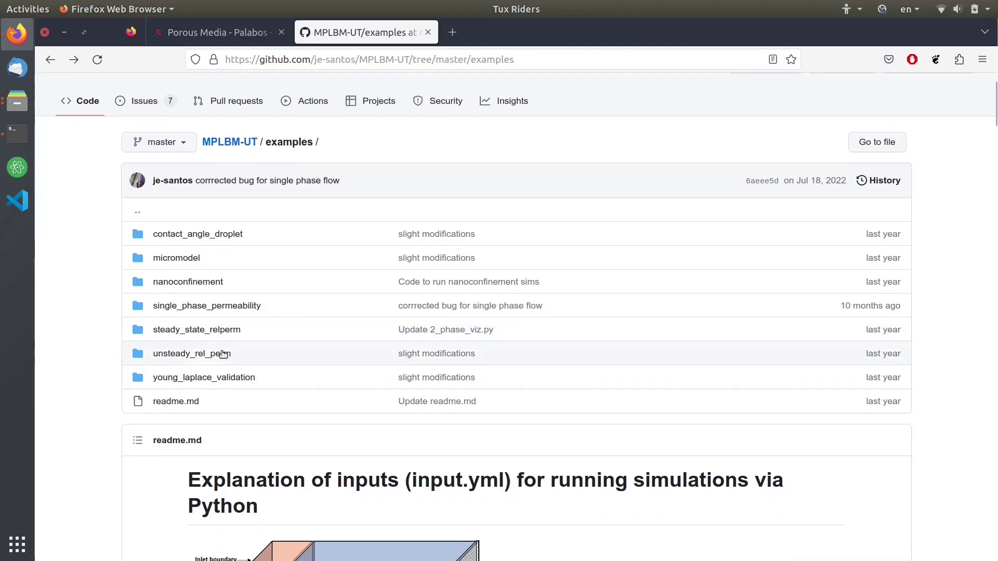
Open the steady_state_relperm example and read its readme description, highlighting "non-wetting fluid" and "PoreSpy"
click(200, 333)
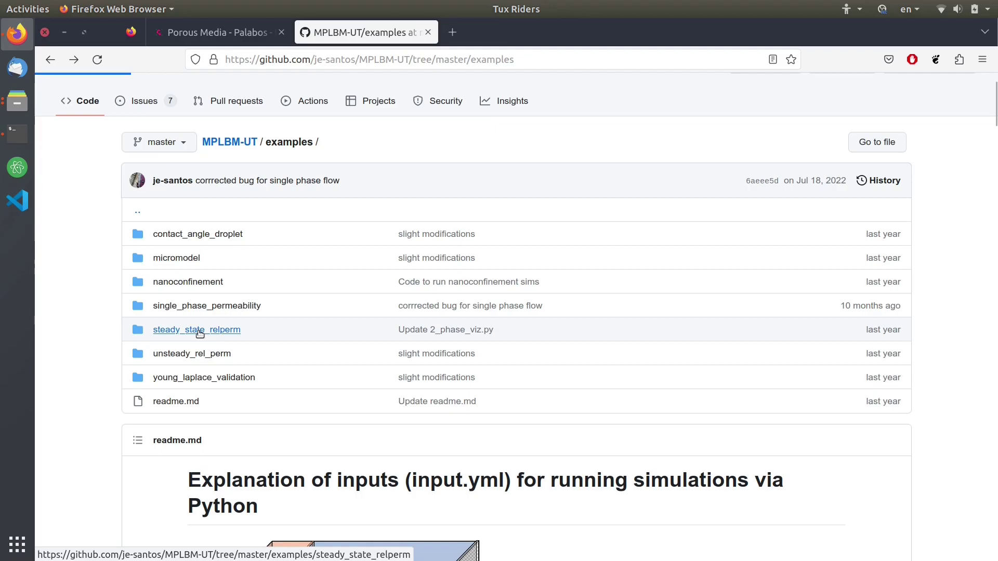
scroll(313, 305, down, 9)
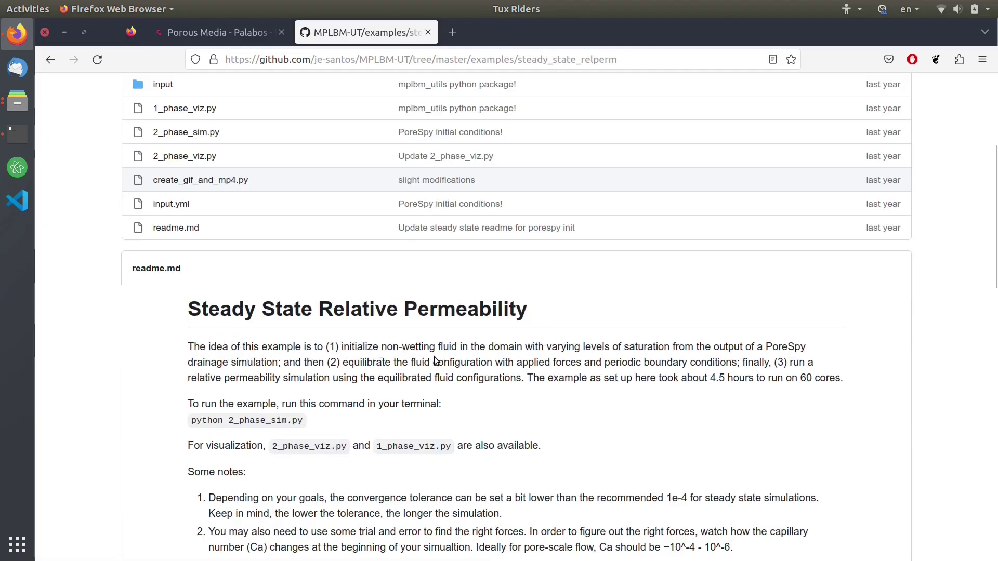
drag(382, 348, 449, 347)
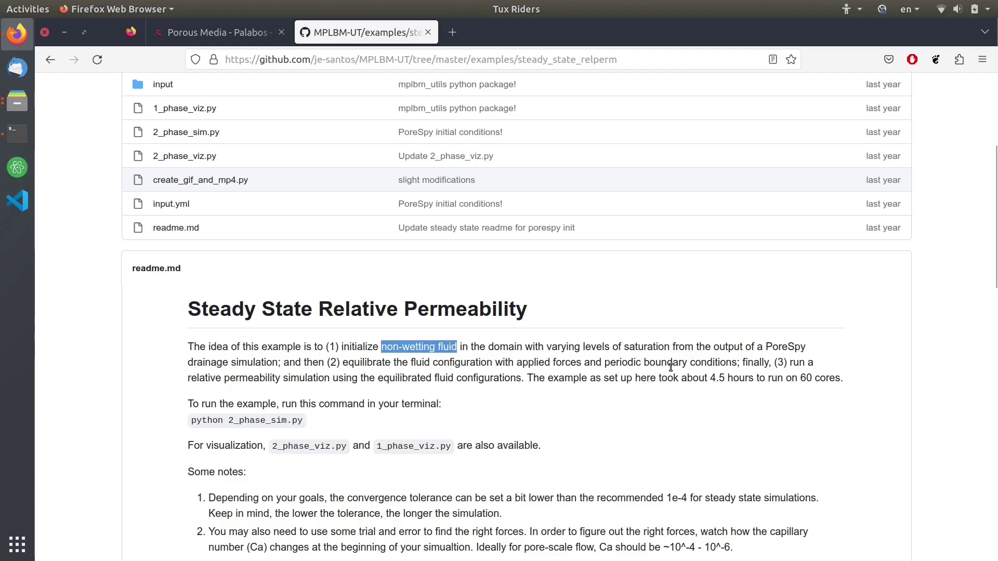
double_click(643, 347)
double_click(772, 347)
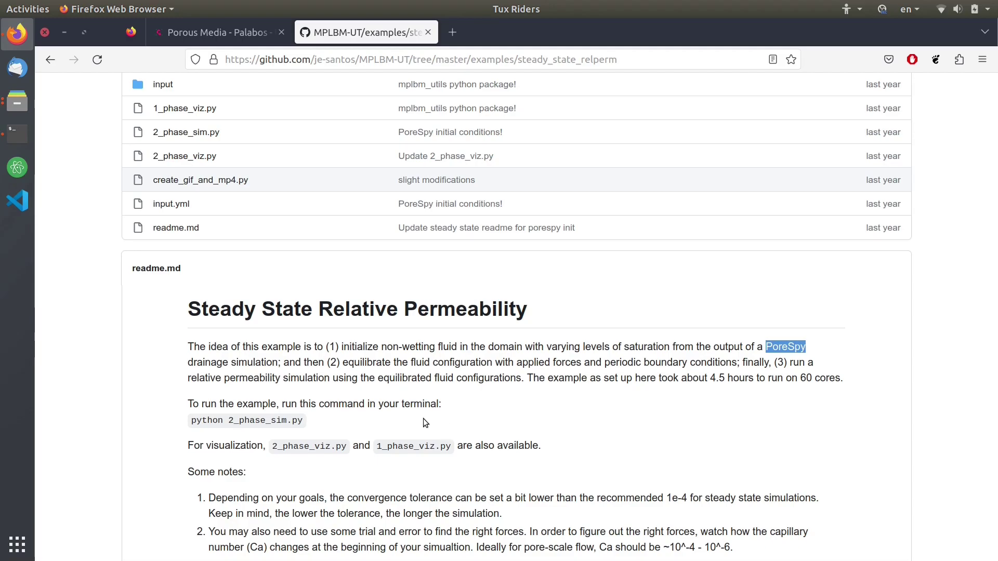
Open 2_phase_sim.py of the steady_state_relperm example on GitHub and examine its geometry download and two-phase simulation functions
scroll(424, 422, up, 3)
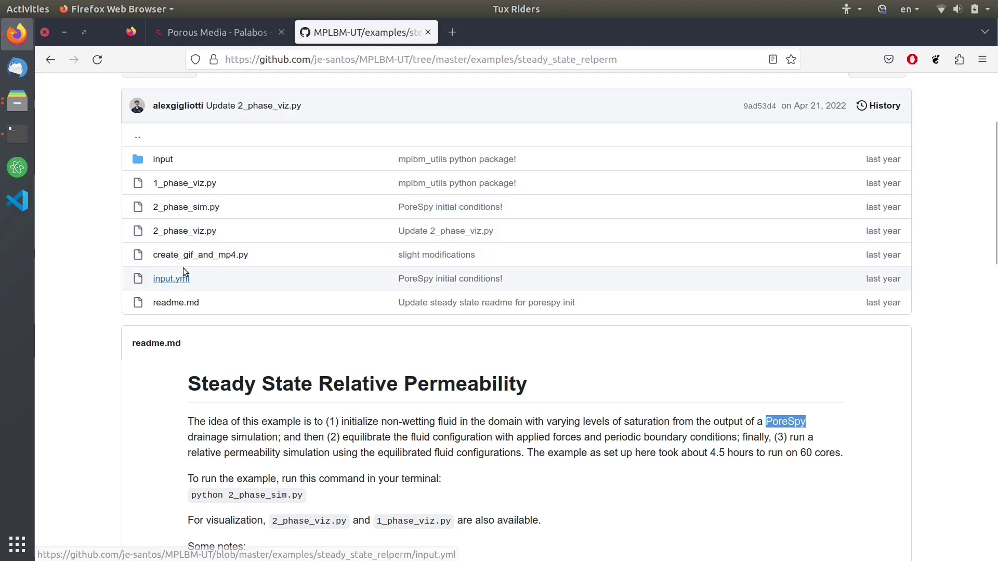
click(189, 209)
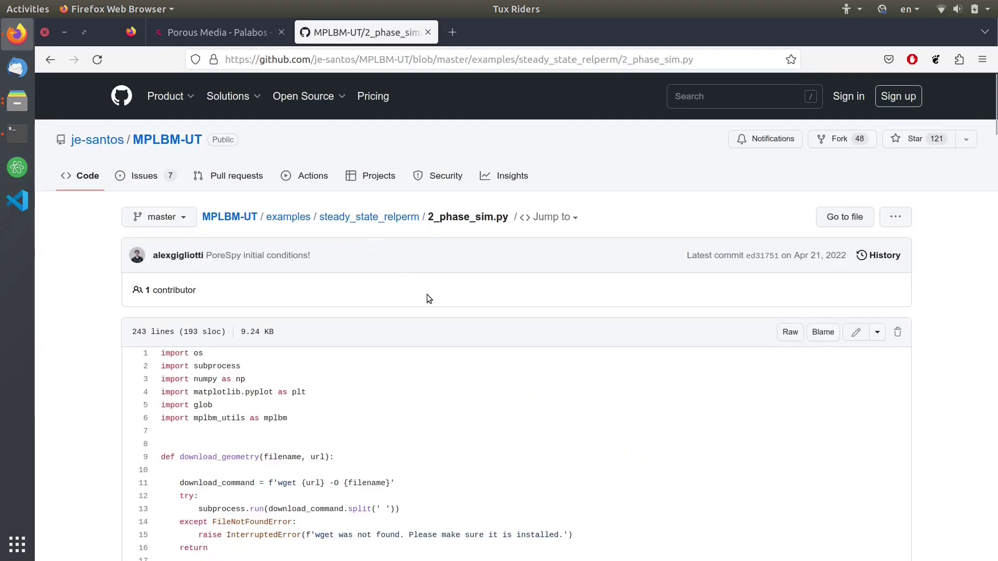
scroll(426, 294, down, 5)
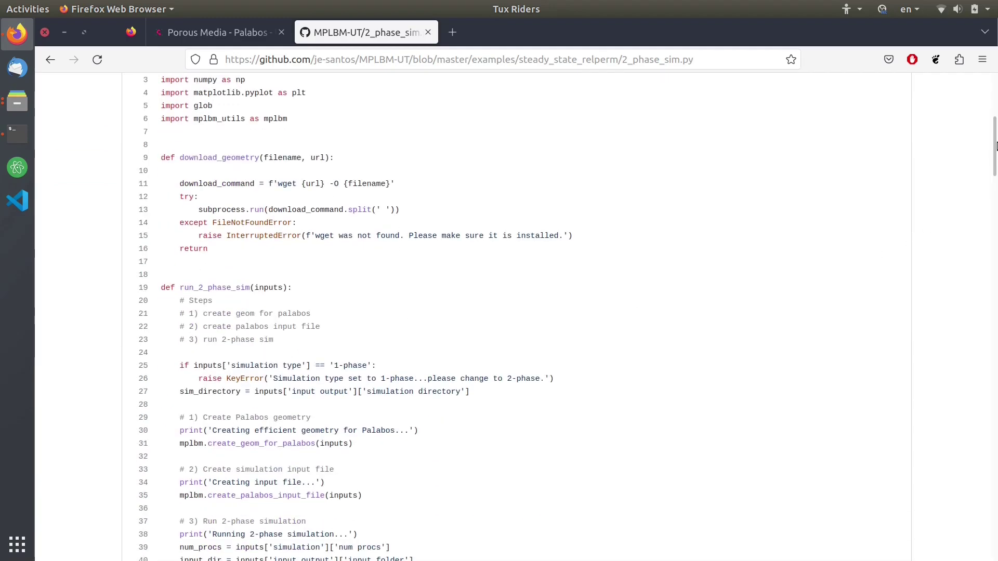
scroll(489, 353, up, 3)
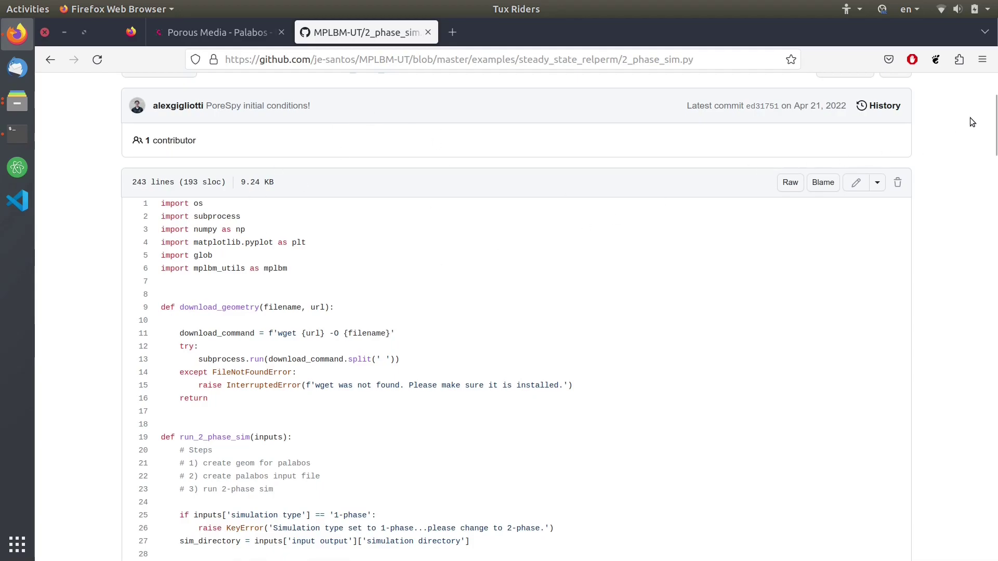
scroll(971, 151, down, 8)
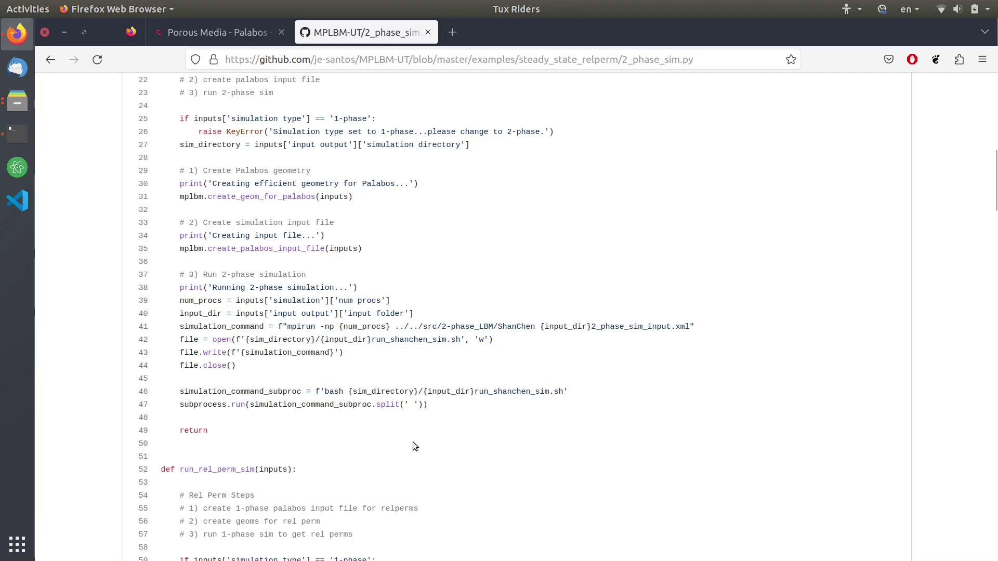
click(996, 261)
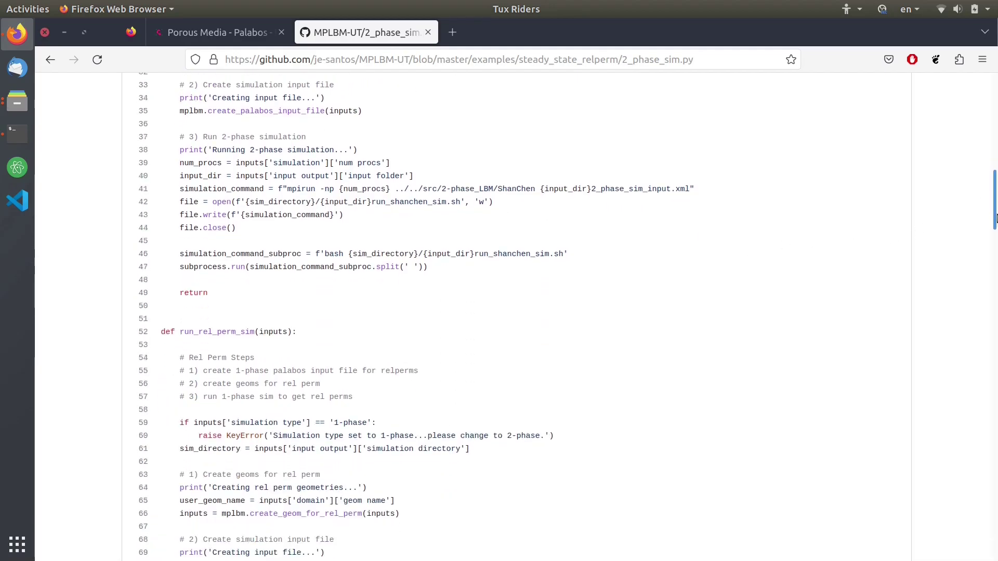
scroll(996, 261, down, 2)
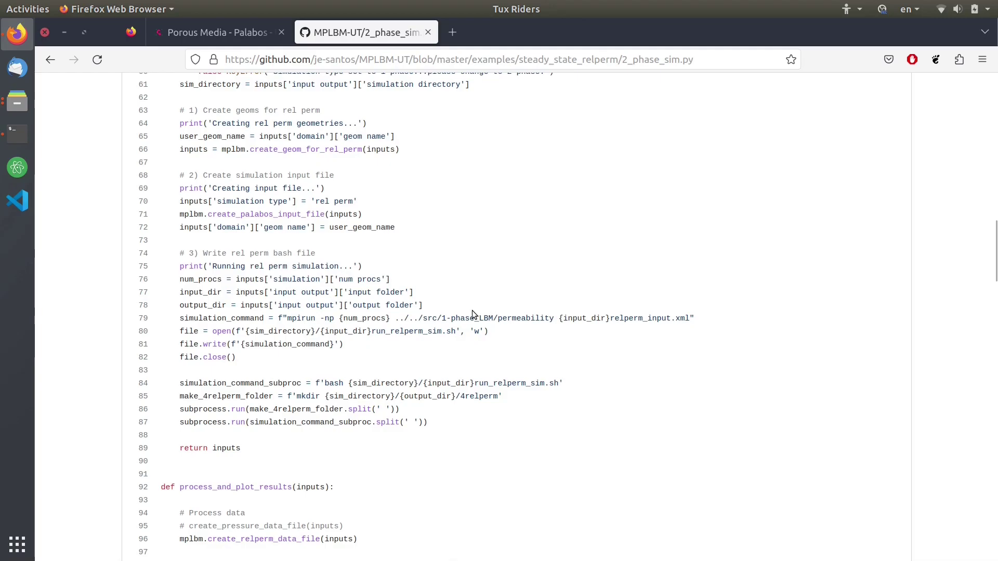
Examine the relative permeability run, result plotting and PoreSpy geometry functions further down in 2_phase_sim.py
scroll(472, 311, down, 5)
scroll(364, 306, up, 2)
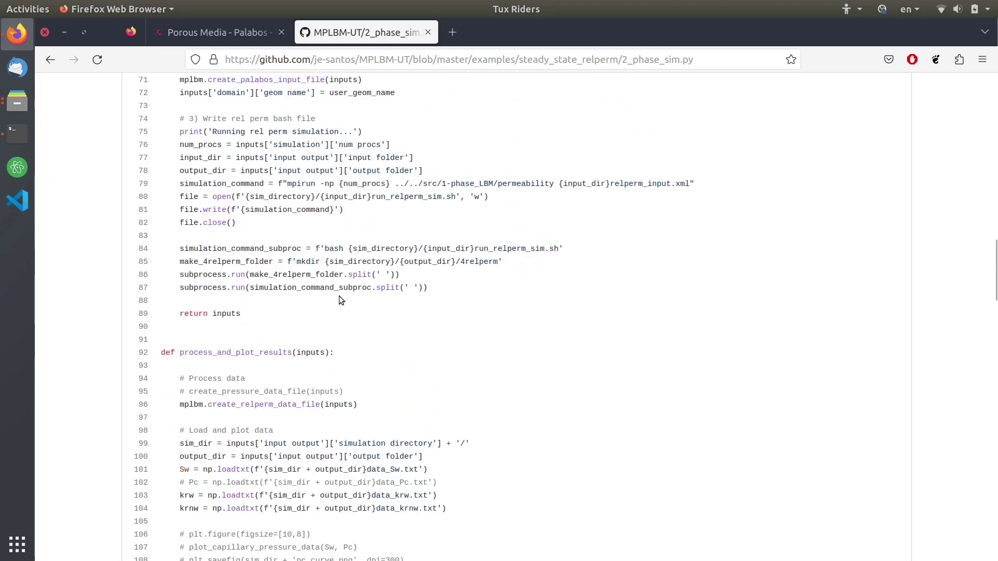
scroll(341, 300, up, 5)
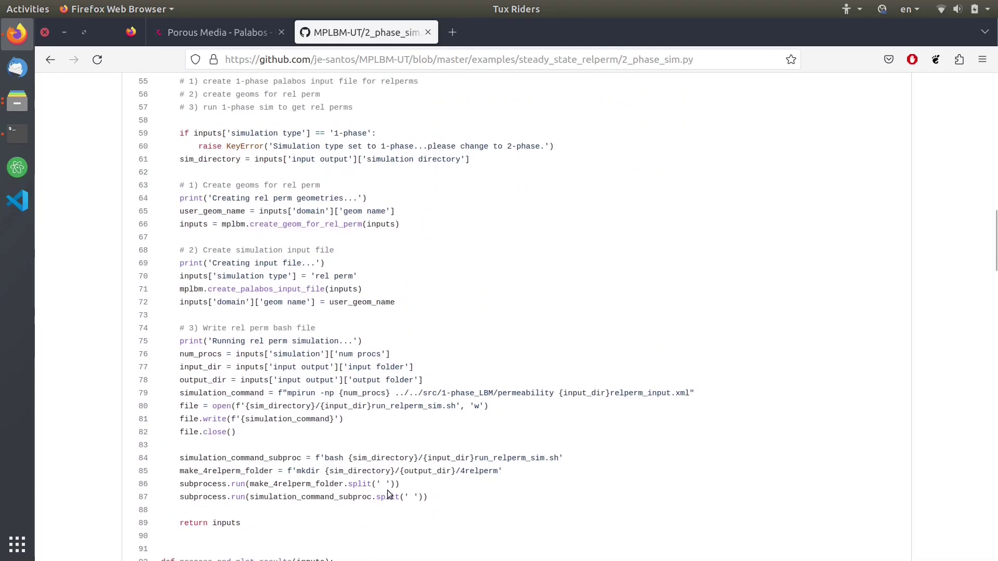
scroll(364, 482, down, 4)
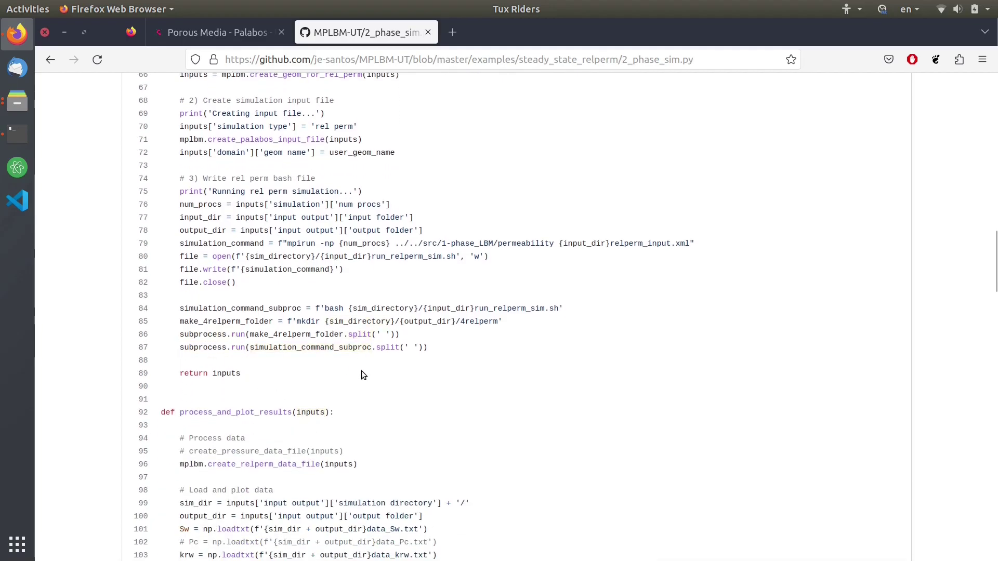
scroll(398, 394, down, 6)
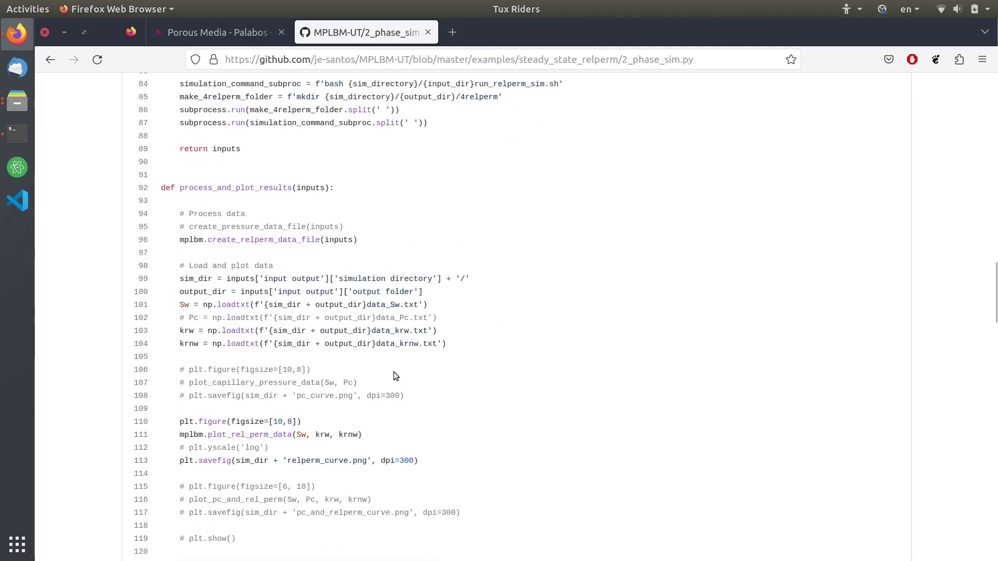
scroll(394, 372, down, 10)
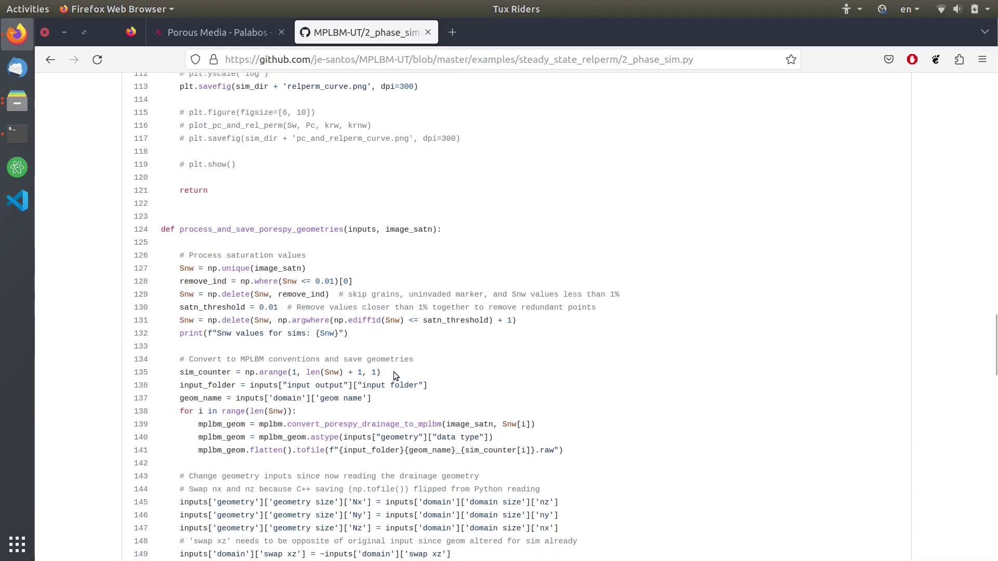
Switch to the terminal, clear it, change into the MPLBM-UT examples directory and list its contents
click(65, 31)
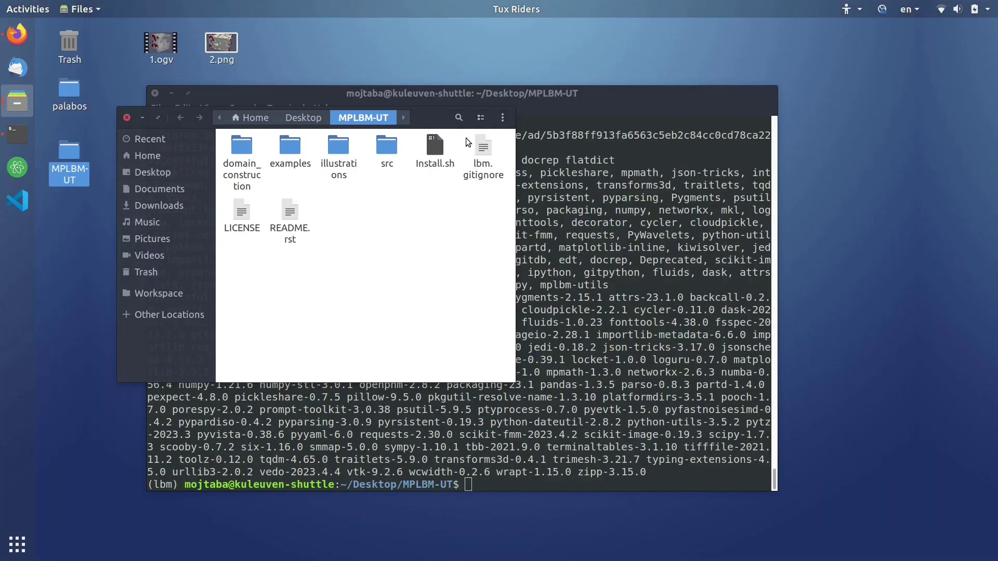
click(547, 252)
text(cd e)
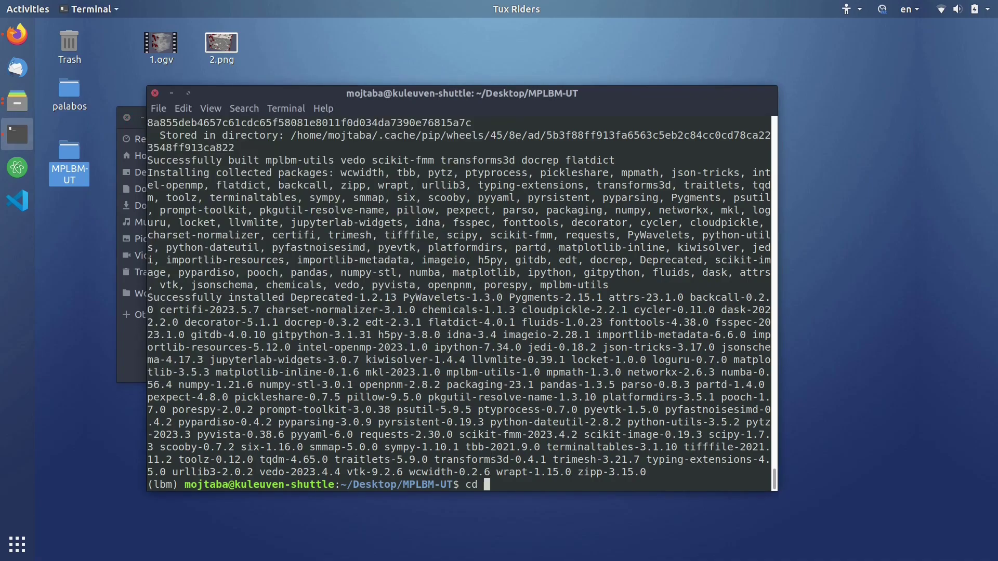
key(ctrl+l)
text(examples/)
key(Tab)
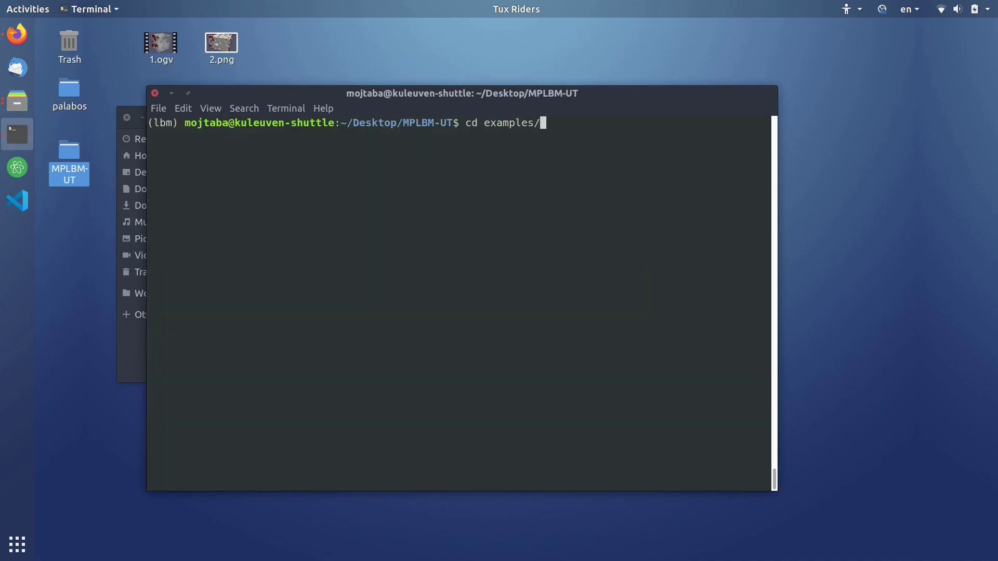
key(Return)
text(ls)
key(Return)
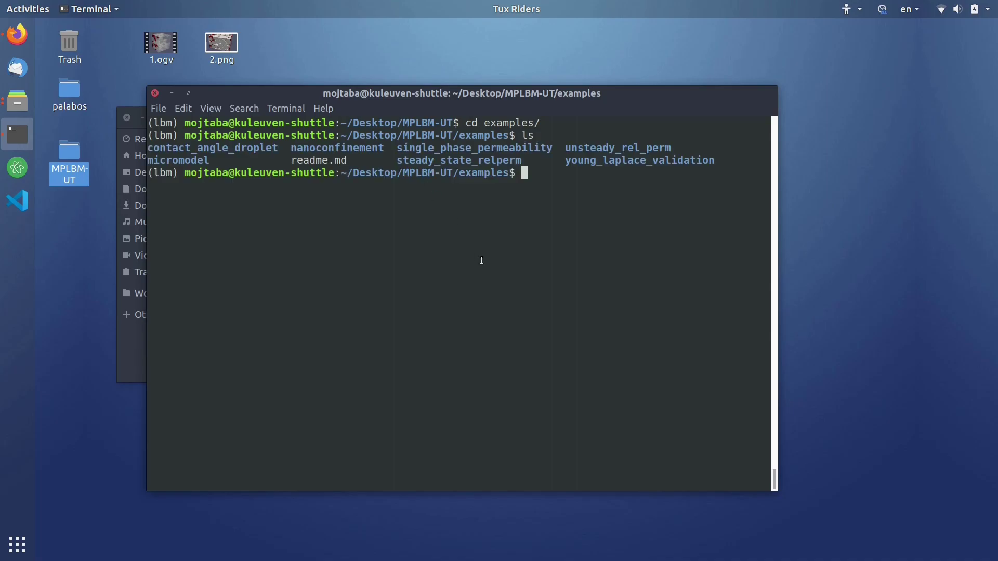
Change into the steady_state_relperm directory in the terminal and list its files
text(cd ste)
key(Tab)
key(Return)
text(ls)
key(Return)
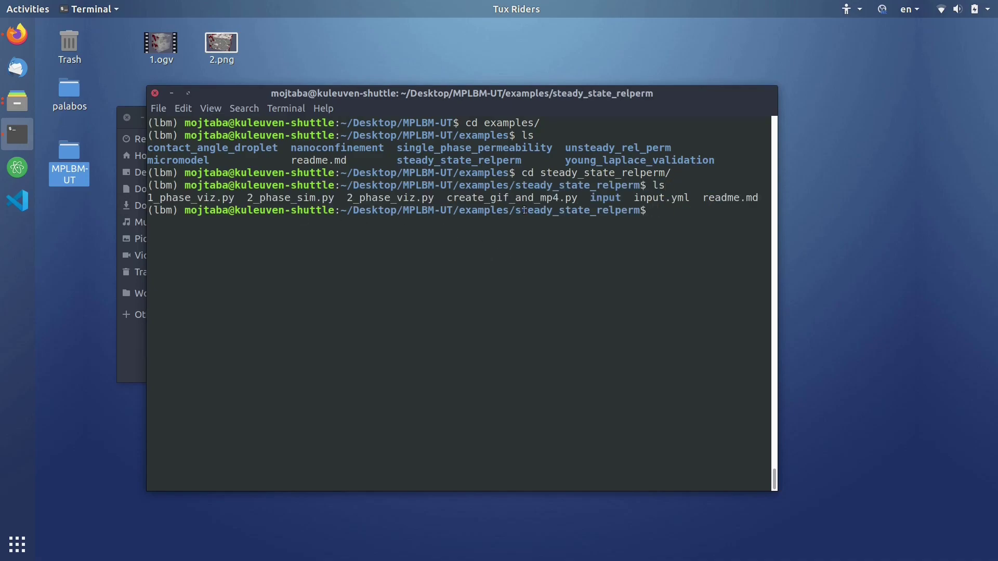
Browse from MPLBM-UT to examples/steady_state_relperm in the file manager and open input.yml in the text editor
click(24, 96)
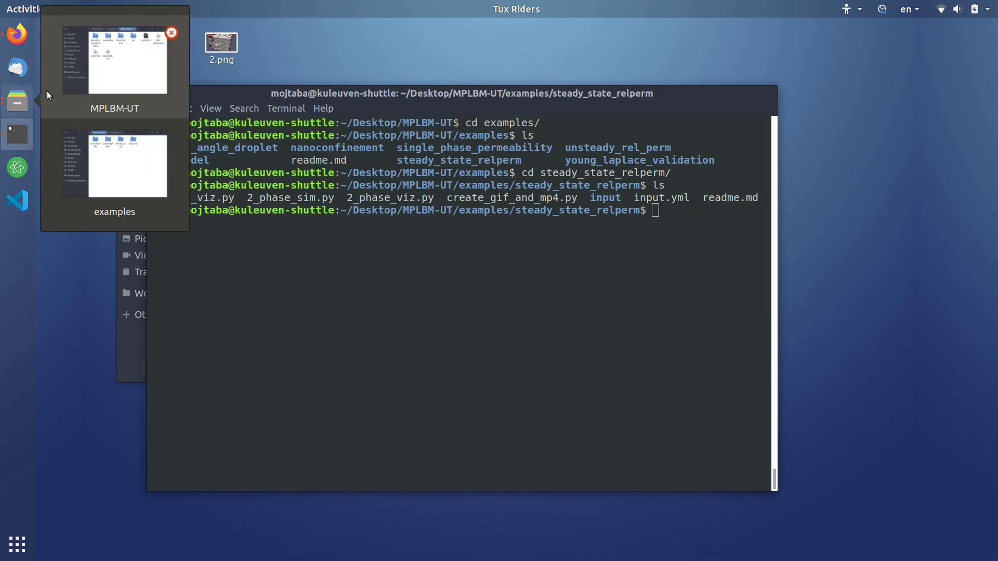
click(113, 57)
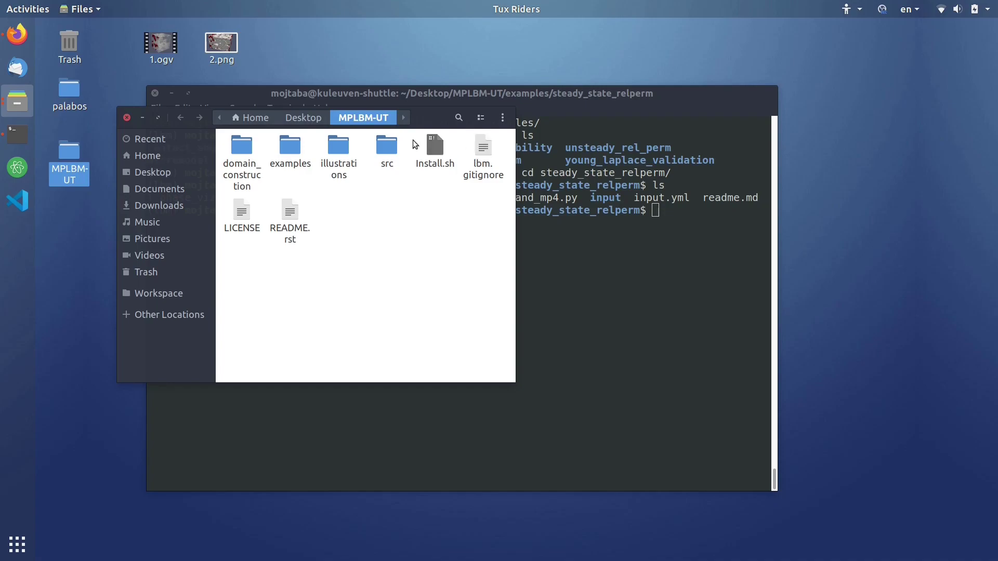
double_click(281, 148)
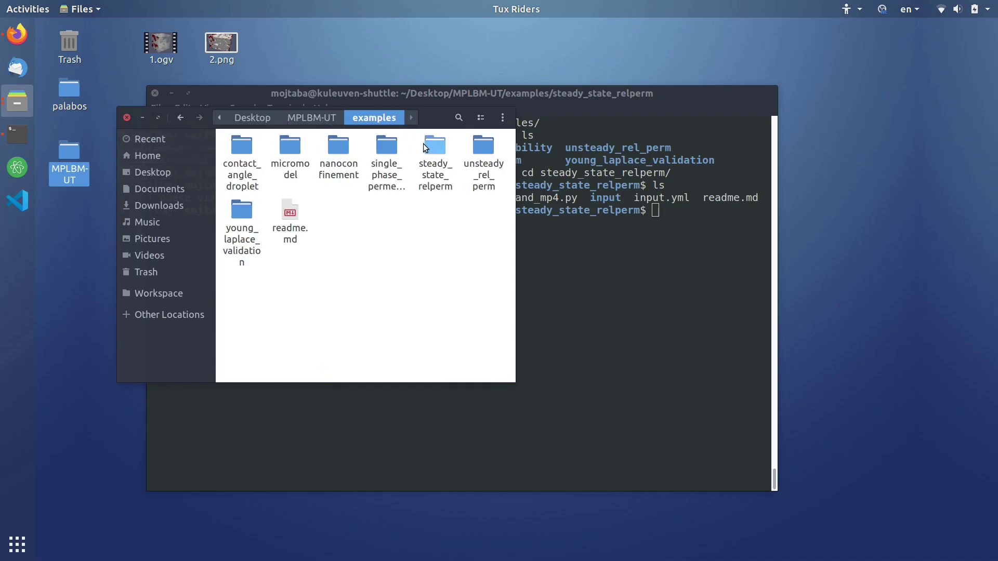
double_click(432, 154)
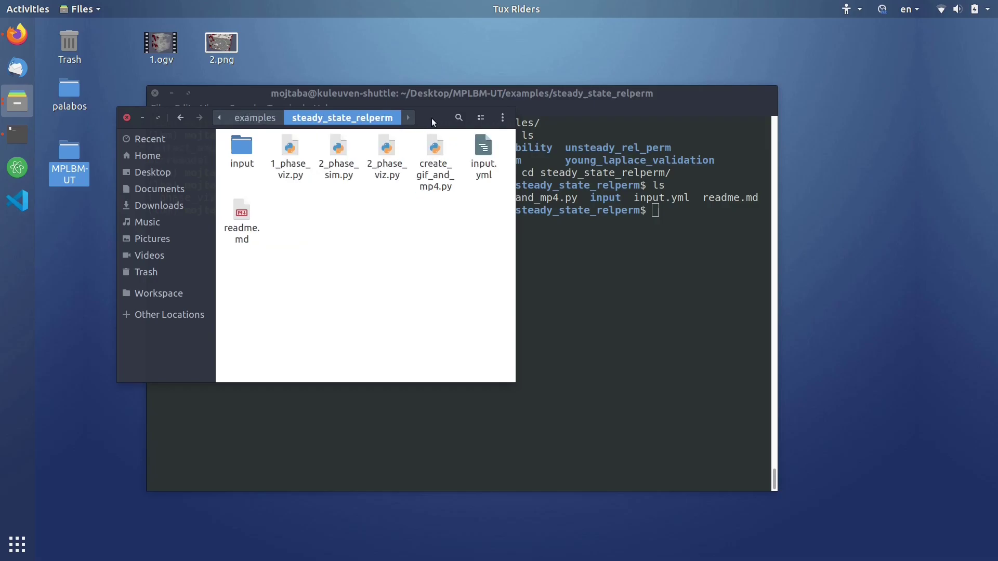
drag(431, 118, 421, 134)
double_click(466, 167)
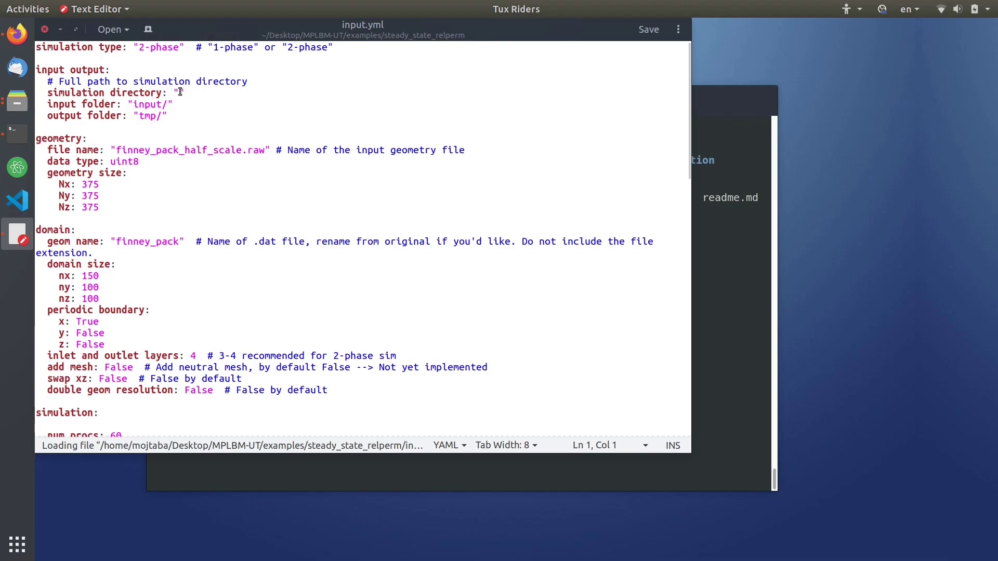
Print the working directory with pwd, enter that full steady_state_relperm path as the simulation directory in input.yml, and save the file
click(754, 269)
text(pwd)
key(Return)
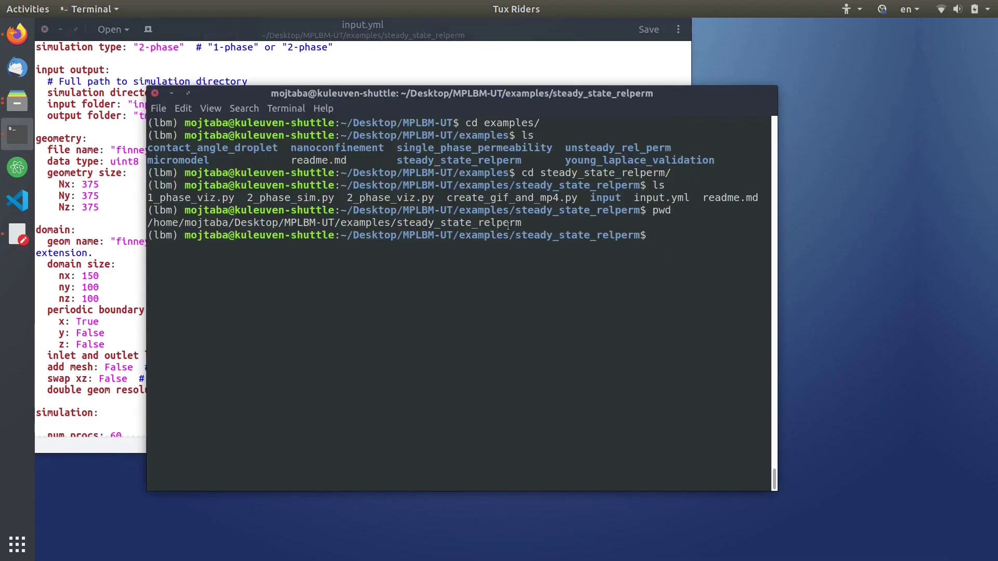
double_click(488, 223)
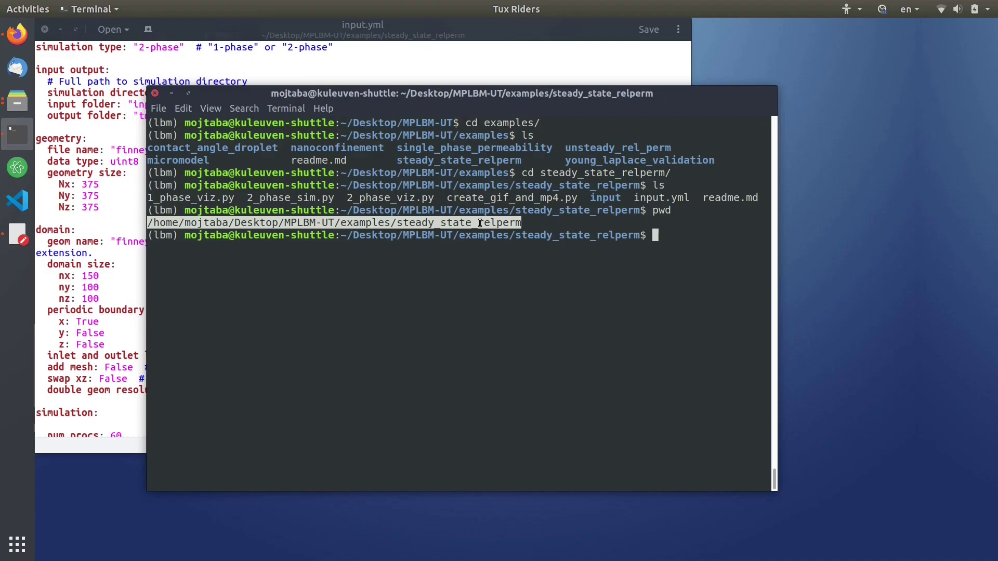
click(83, 94)
click(181, 94)
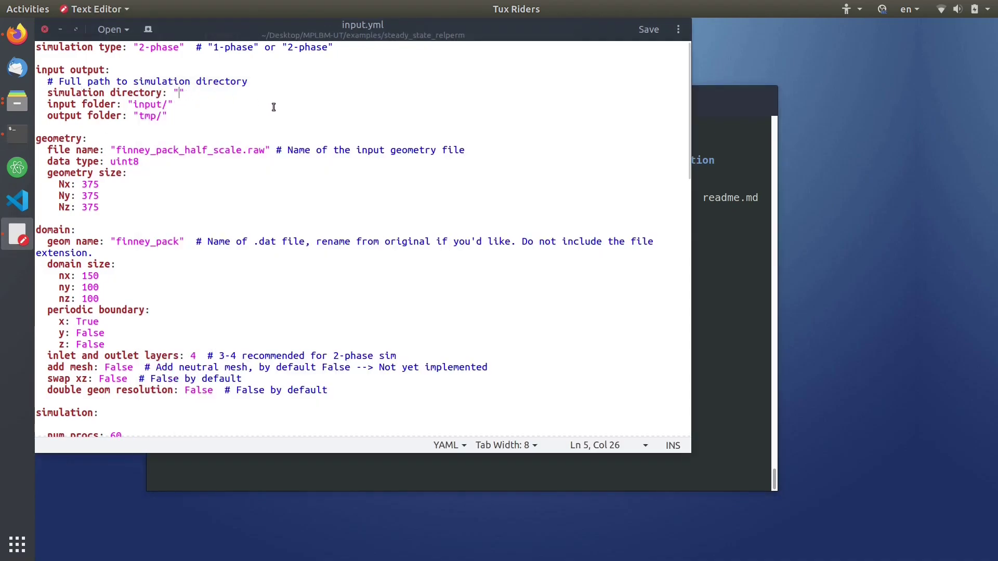
text(/home/mojtaba/Desktop/MPLBM-UT/examples/steady_state_relperm)
key(ctrl+s)
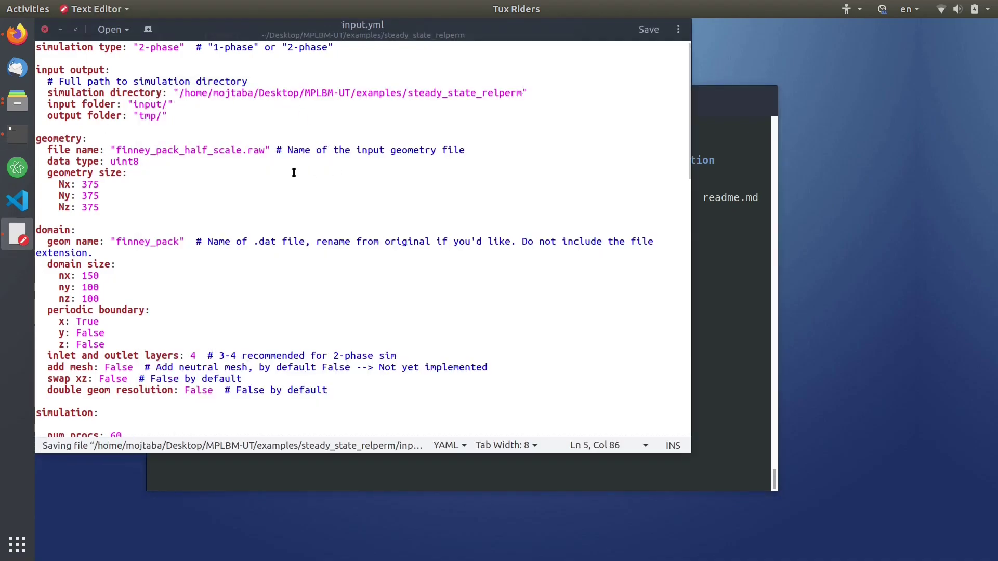
Highlight the geometry file name finney_pack_half_scale.raw in input.yml
click(151, 150)
double_click(179, 151)
drag(233, 151, 259, 151)
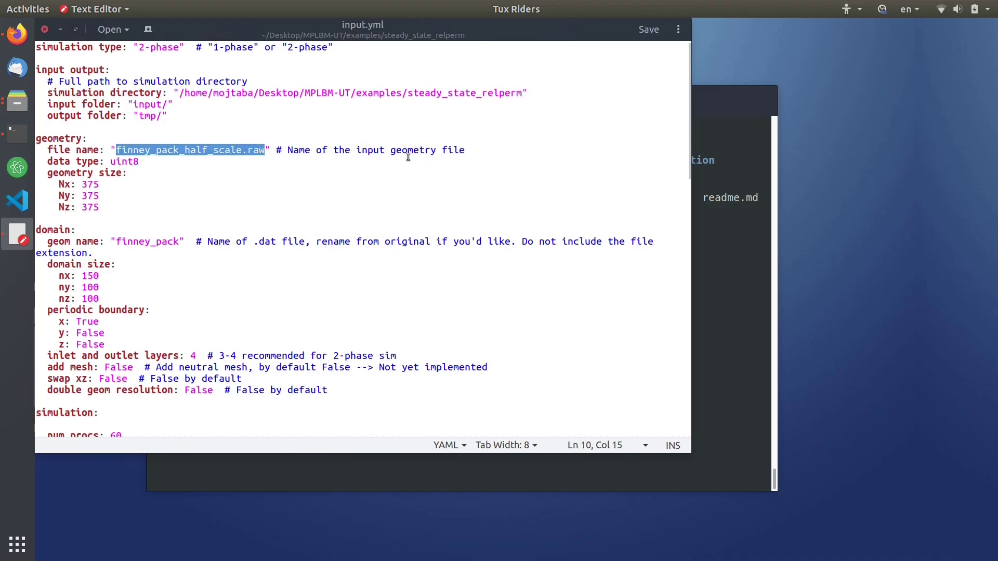
Switch to Firefox and open the domain_construction folder from the MPLBM-UT repository's main page to view its geometry tools
click(17, 34)
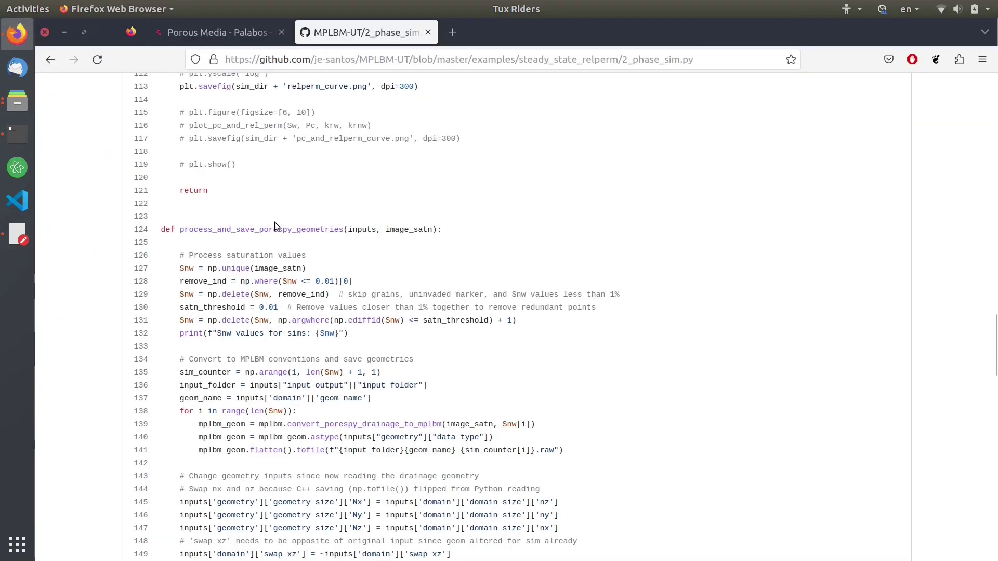
scroll(268, 225, up, 20)
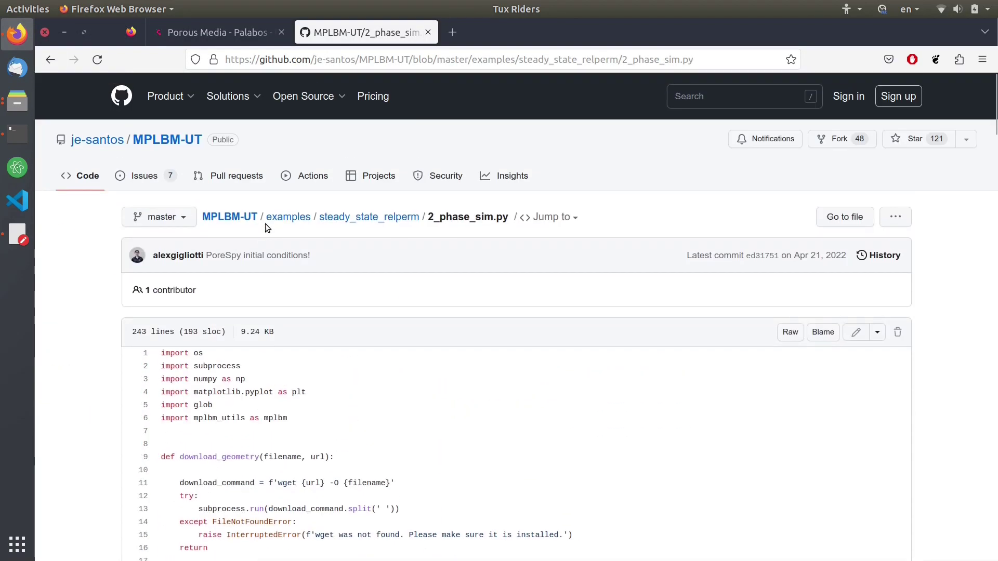
click(223, 219)
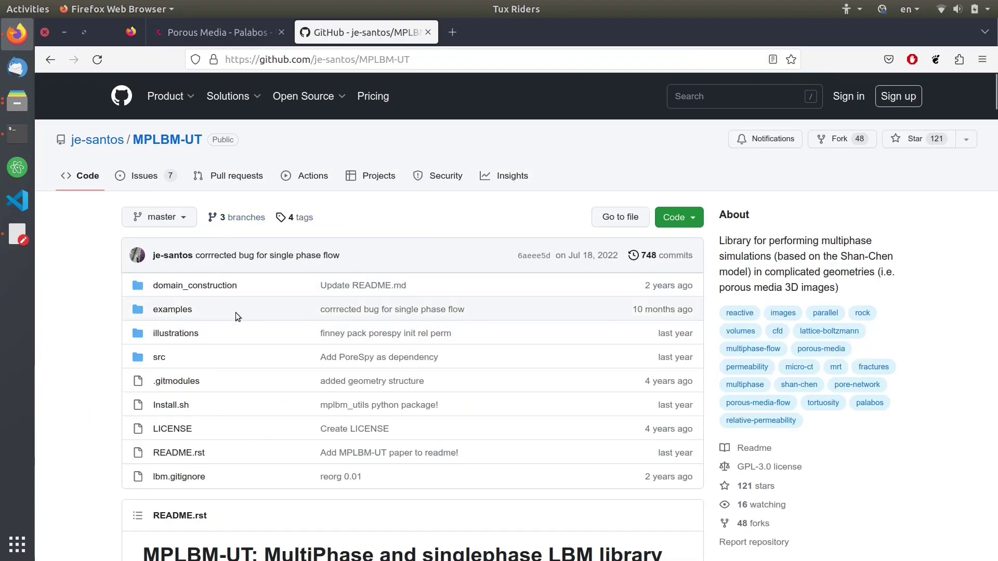
click(195, 285)
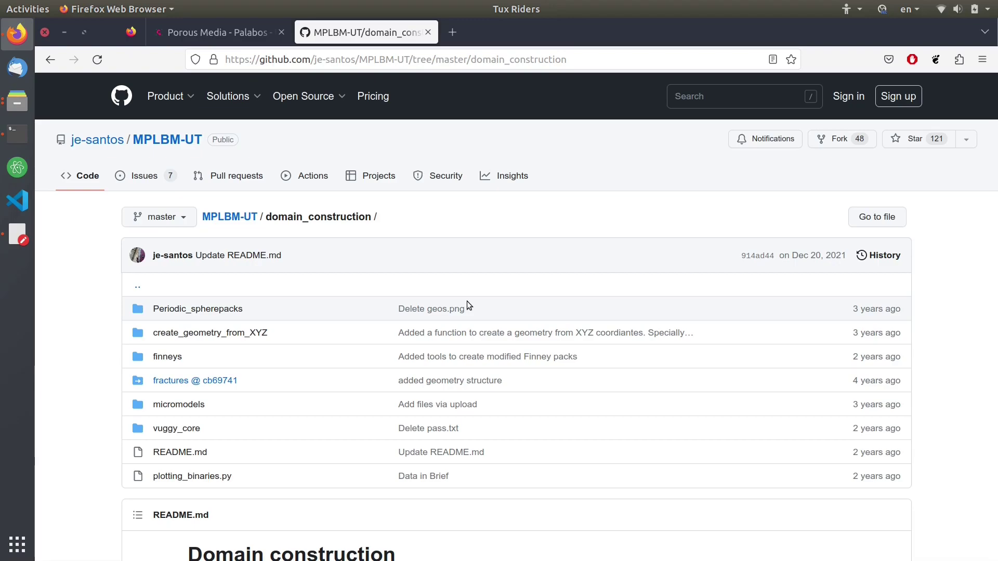
Return to input.yml in the text editor, examine the domain and simulation settings, and highlight the num procs value
click(66, 33)
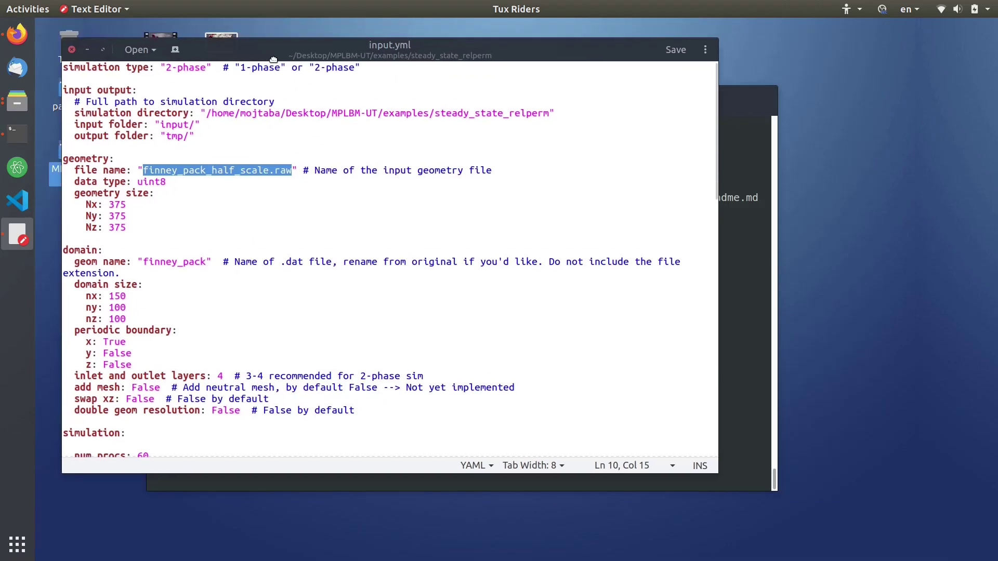
scroll(166, 310, down, 2)
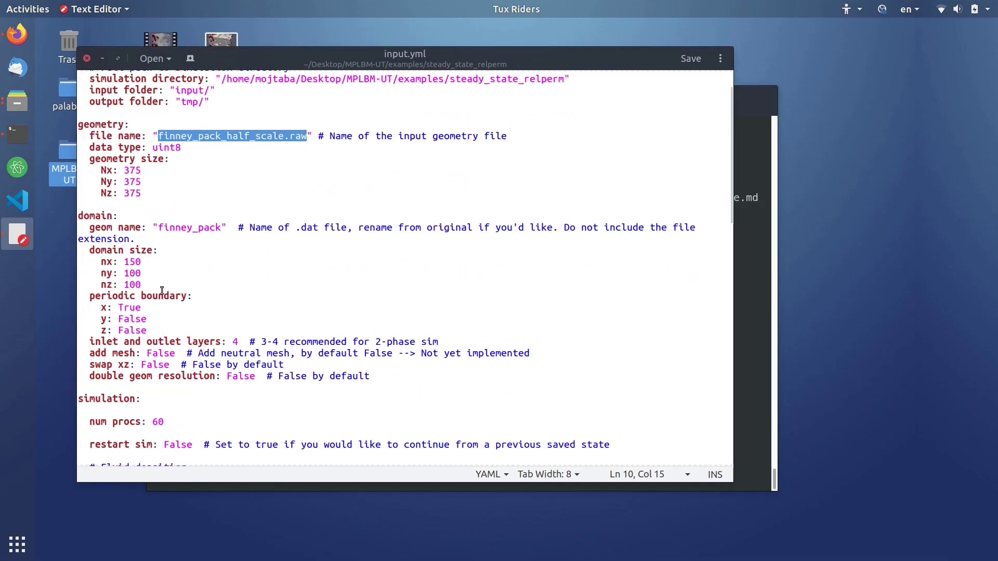
scroll(143, 342, down, 4)
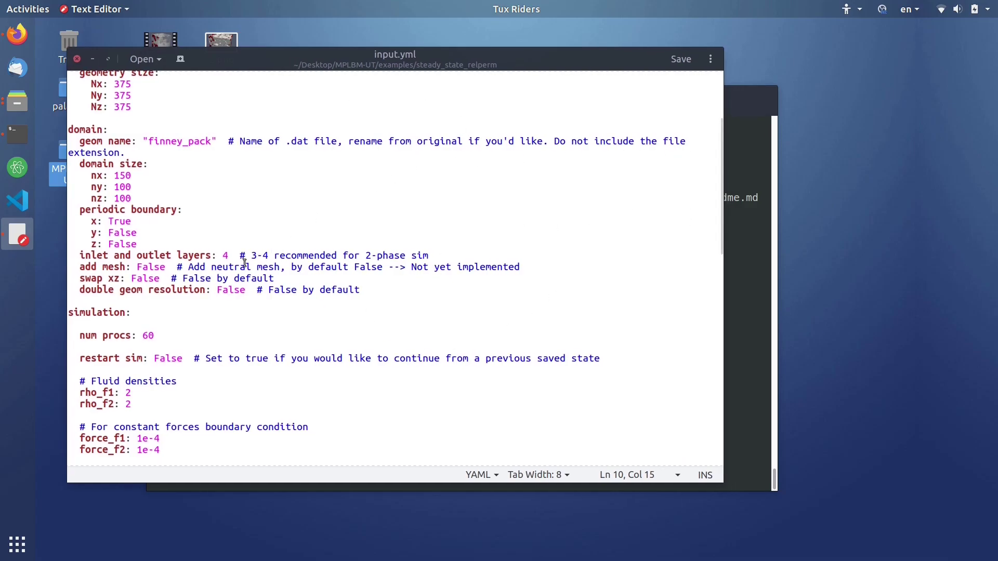
double_click(144, 336)
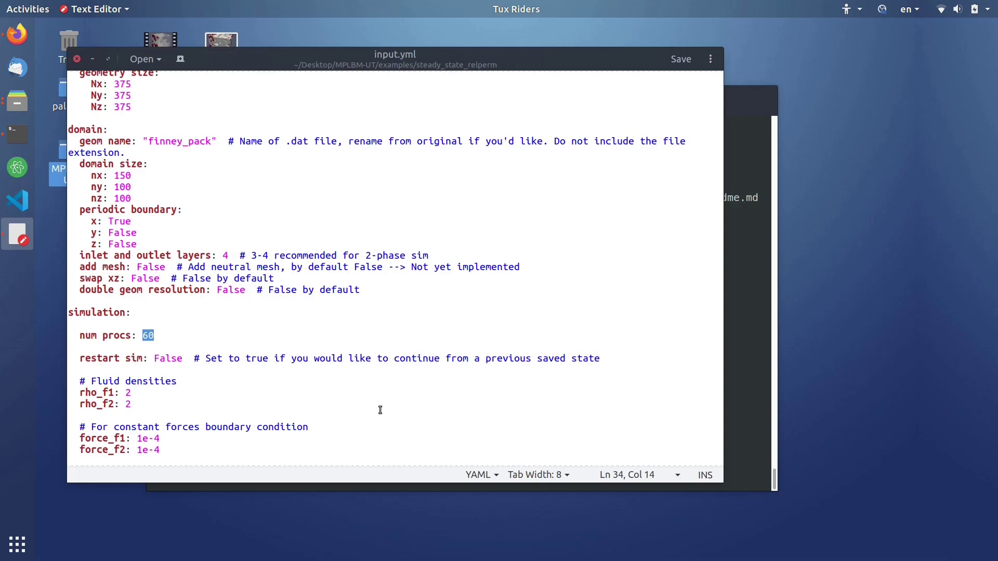
Set num procs to 6 in input.yml, save the file, and close it after checking the remaining simulation settings
text(6)
key(ctrl+s)
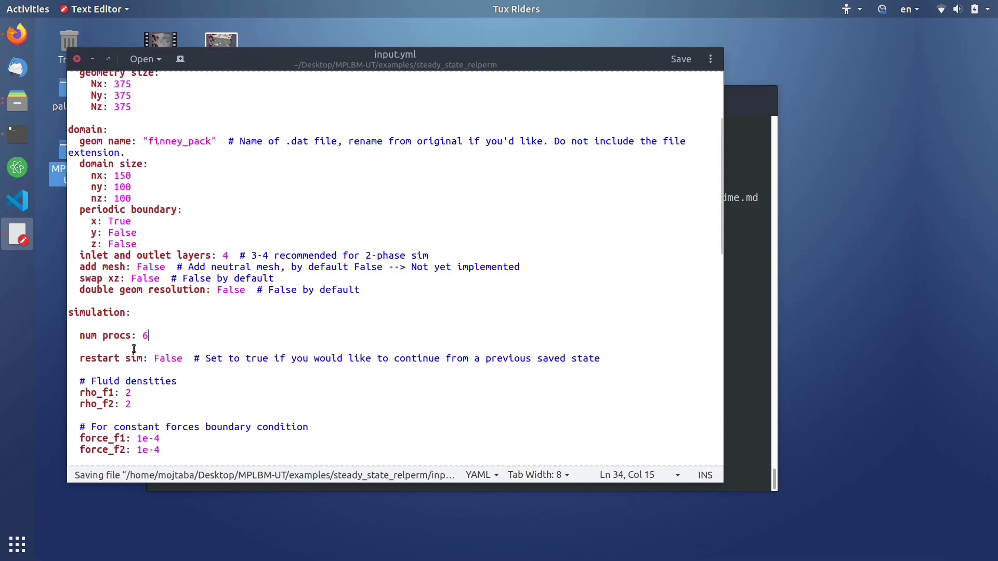
scroll(210, 350, down, 2)
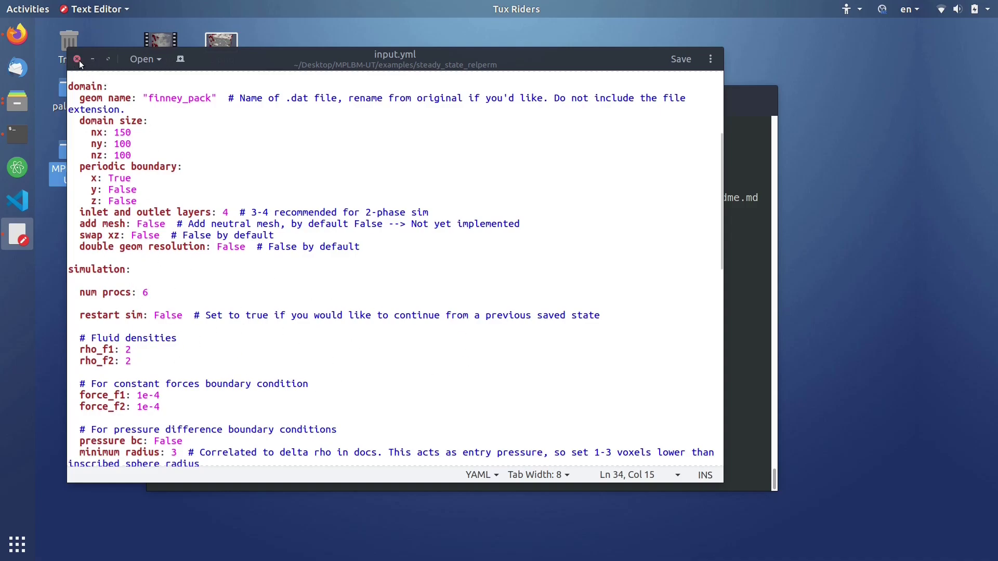
scroll(182, 258, down, 4)
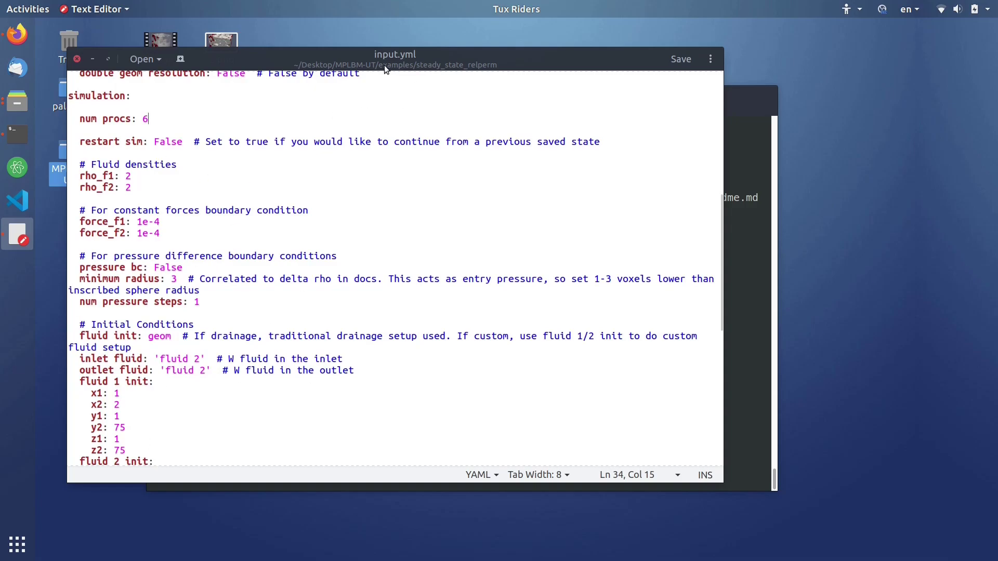
click(77, 59)
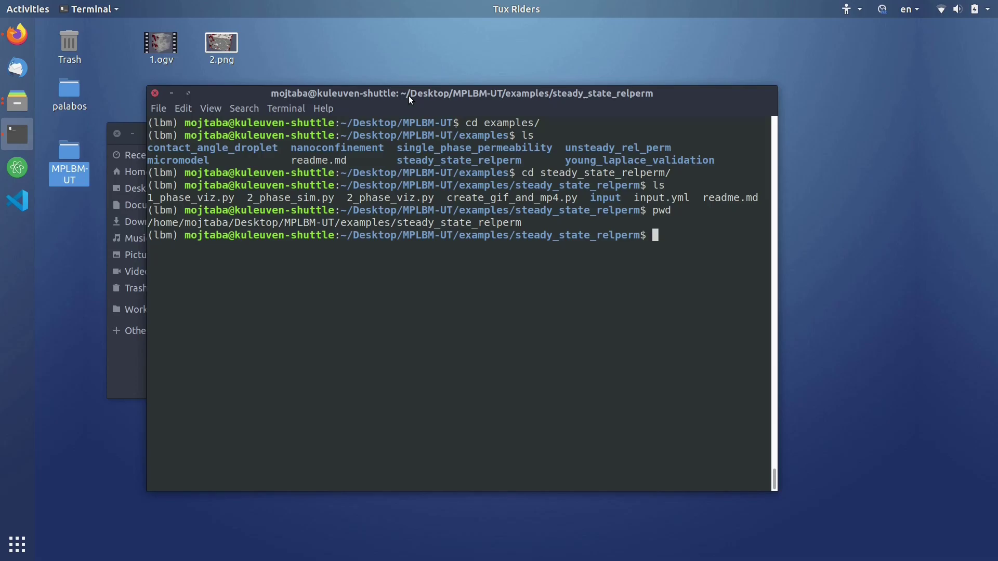
Run the 2_phase_sim.py script with Python from the steady_state_relperm folder
text(python)
text(2)
key(Tab)
text(s)
key(Tab)
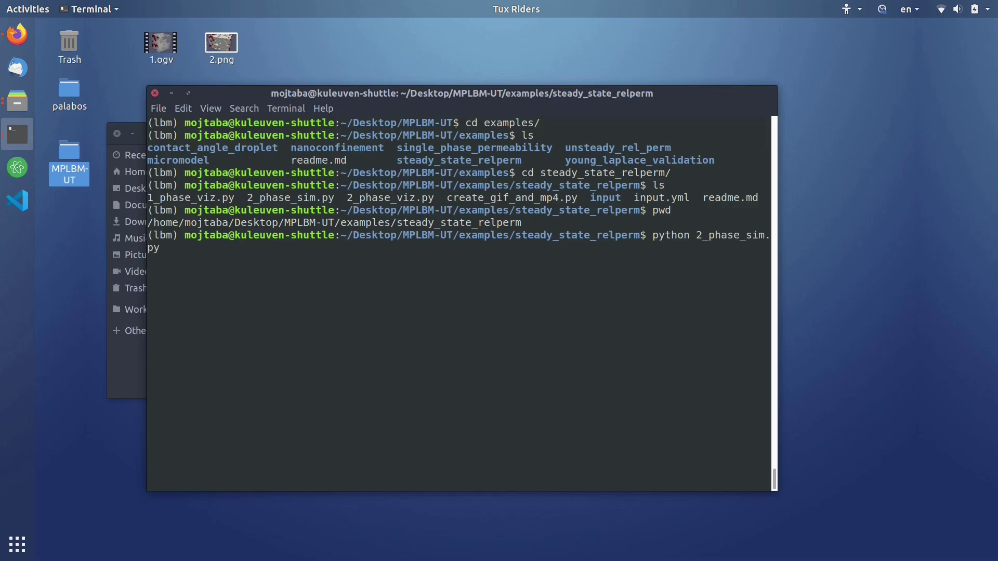
key(Return)
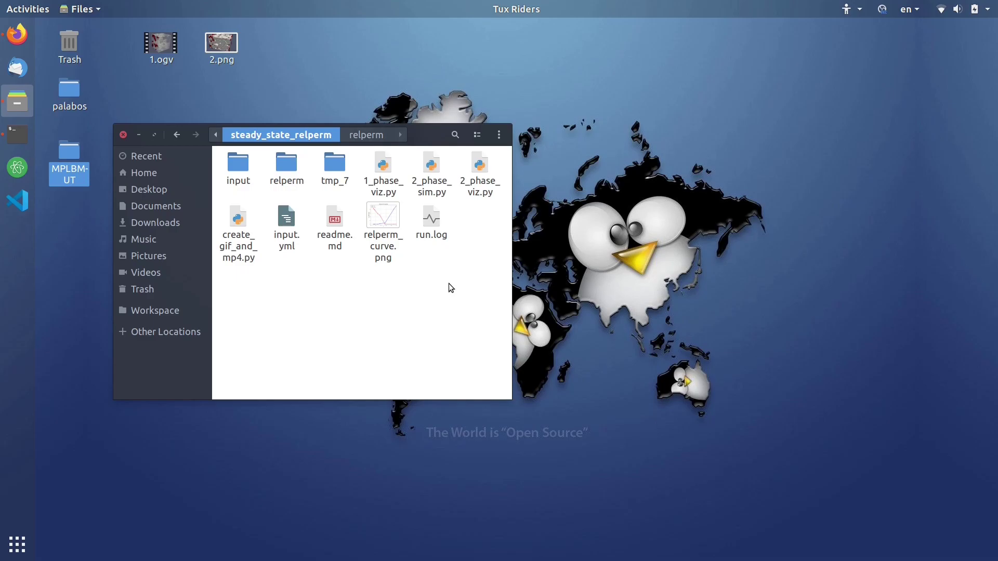
Inspect the tmp_7 and relperm output folders of steady_state_relperm in the file manager, including the rho_f1 data files
click(336, 171)
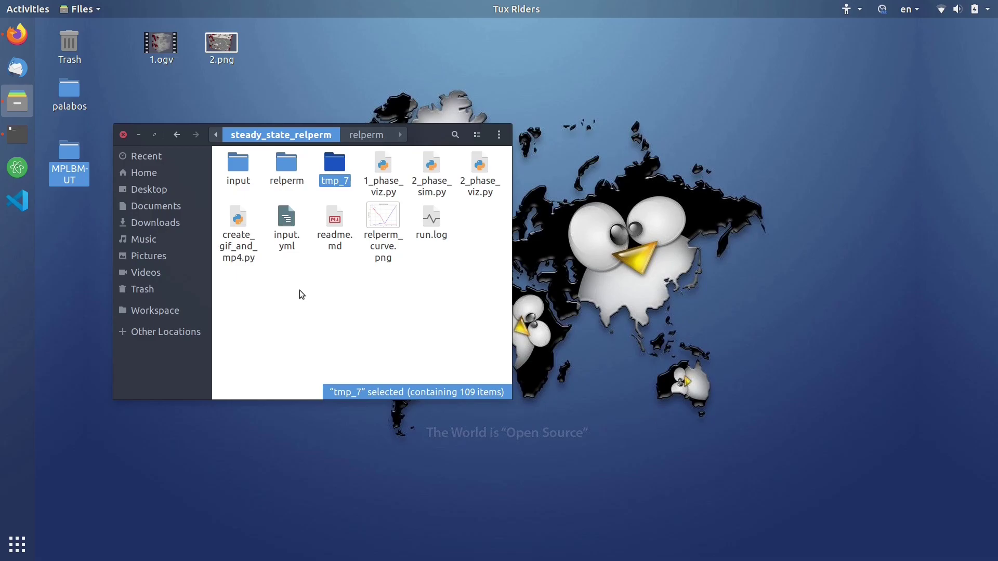
double_click(286, 166)
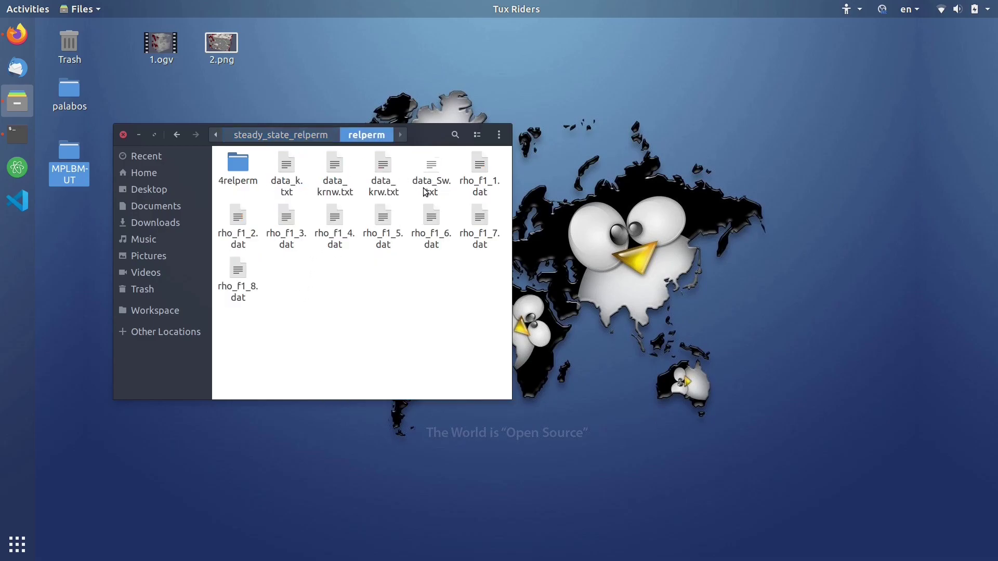
click(470, 175)
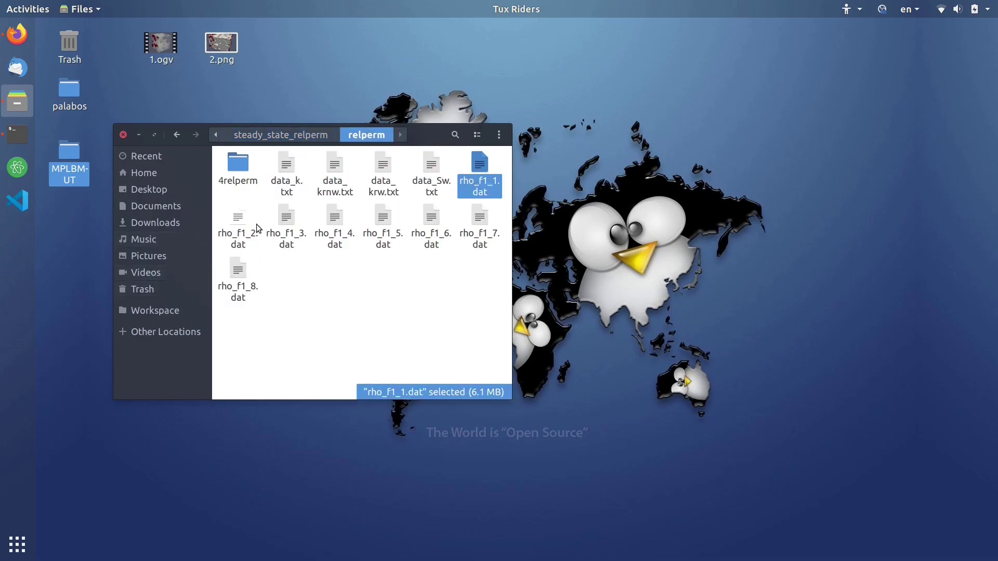
click(309, 136)
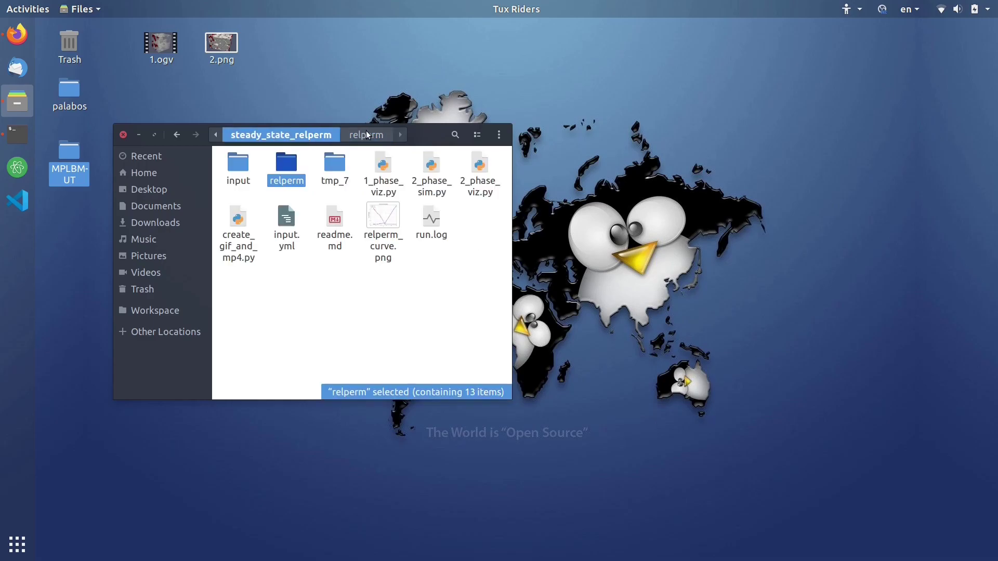
View the relative permeability plot in relperm_curve.png and close it
click(393, 215)
double_click(393, 215)
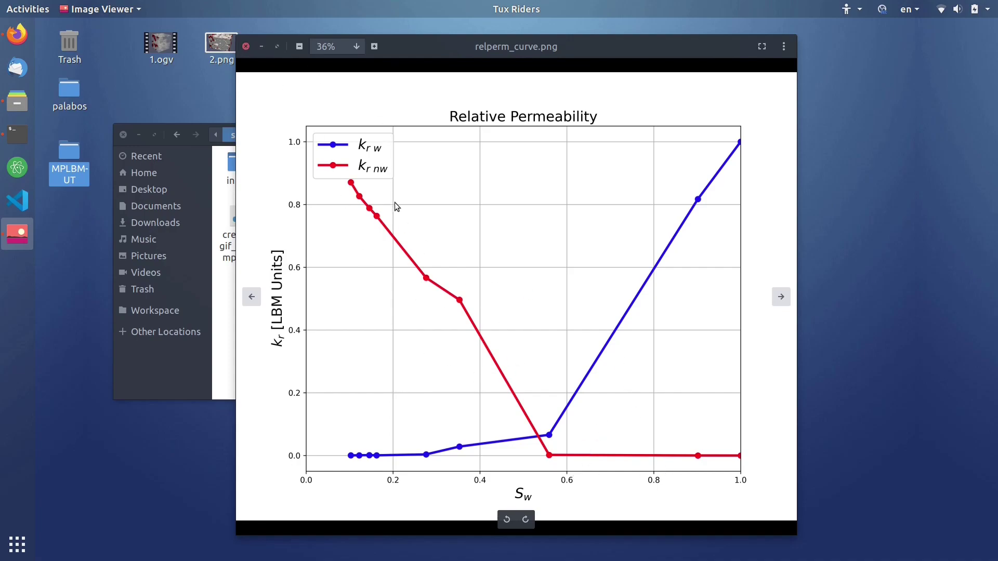
click(246, 46)
click(409, 320)
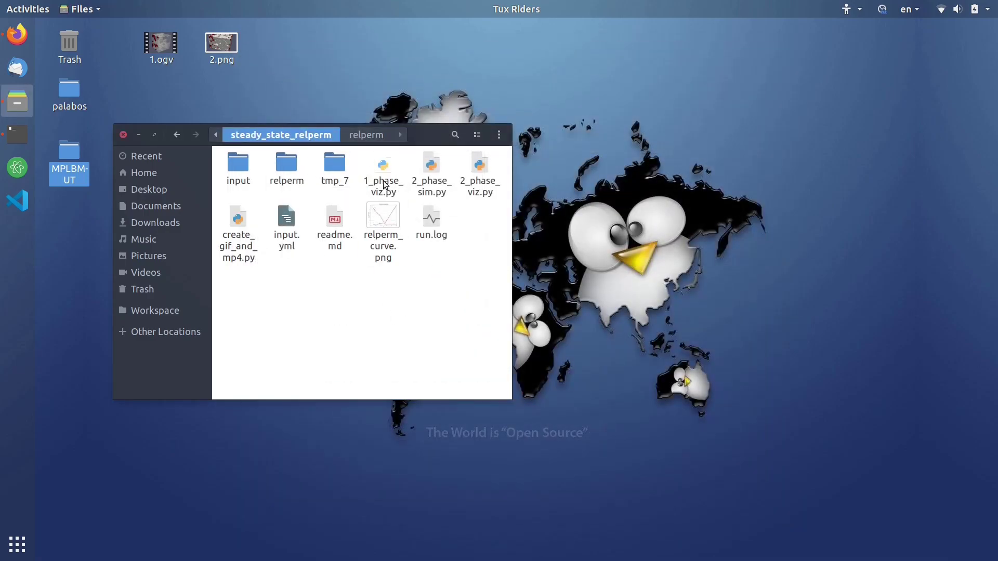
Open run.log and read the logged simulation settings and the PoreSpy drainage progress
double_click(431, 221)
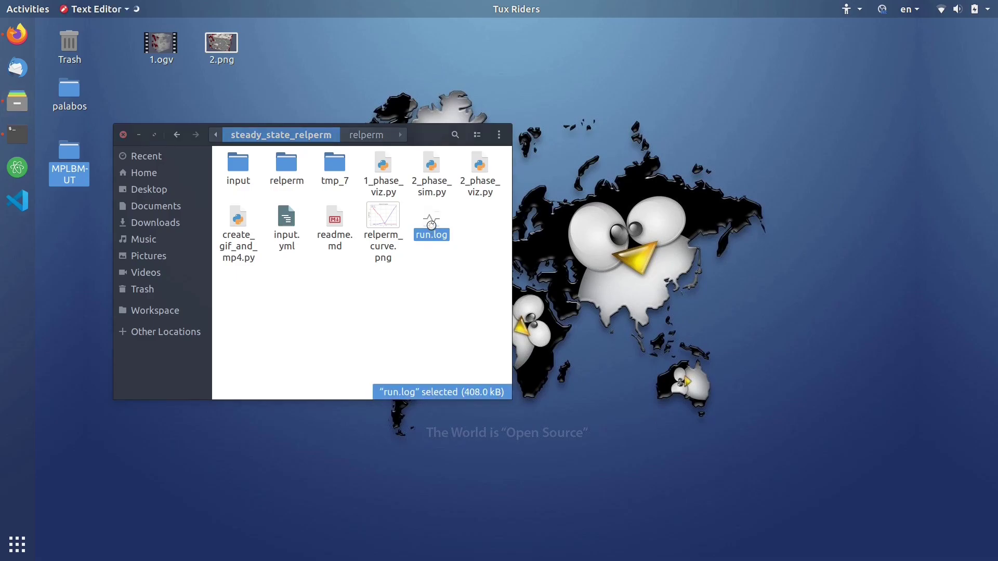
drag(229, 33, 262, 42)
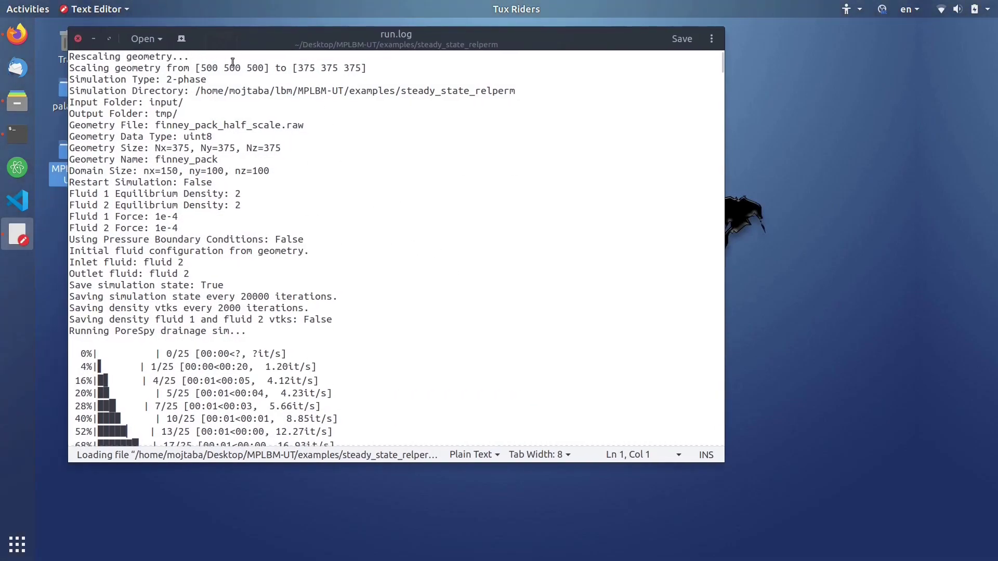
scroll(263, 159, down, 2)
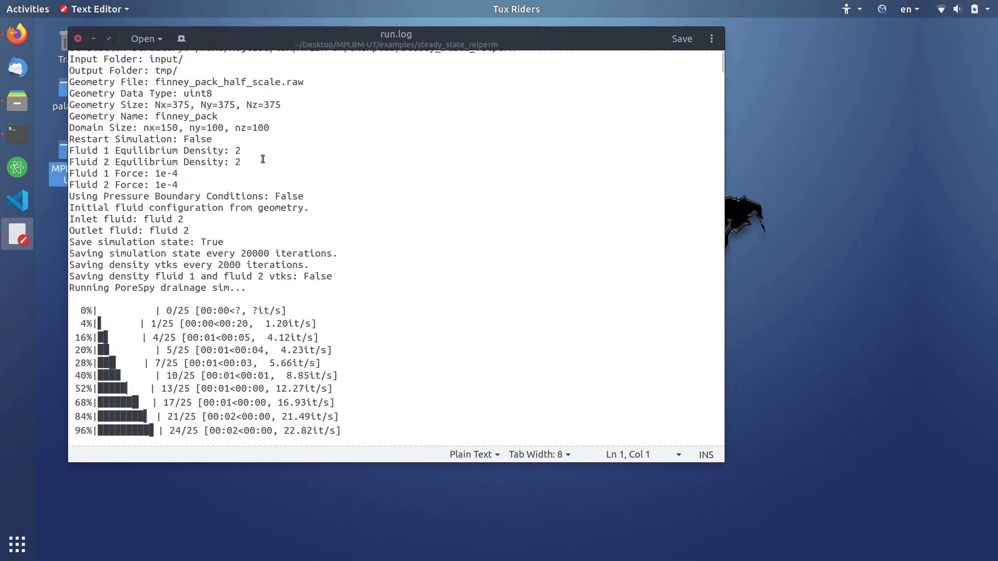
scroll(263, 159, down, 4)
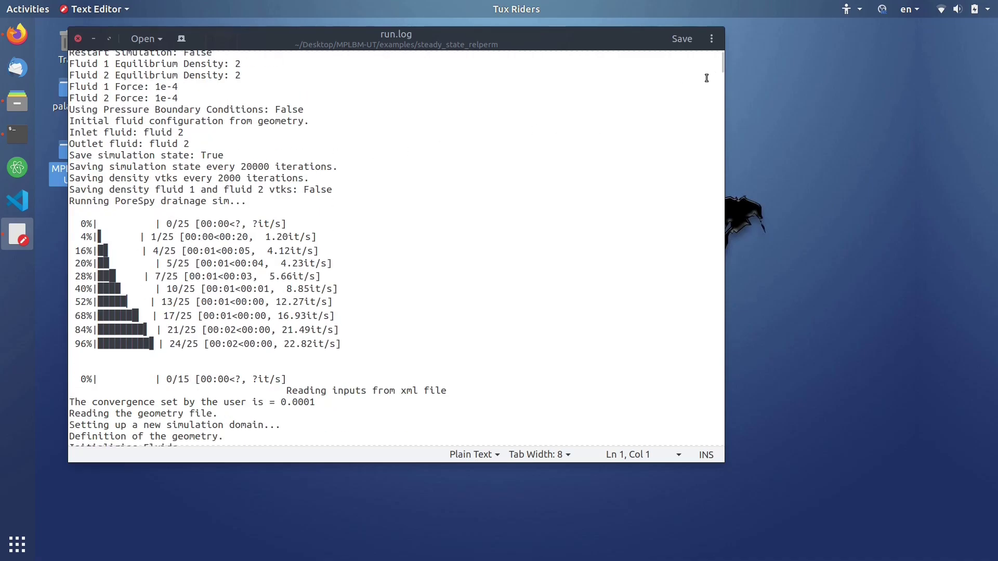
Examine the per-iteration convergence and velocity output in run.log, highlight the block for iteration 16000, and close the log
drag(722, 64, 723, 71)
scroll(722, 70, down, 2)
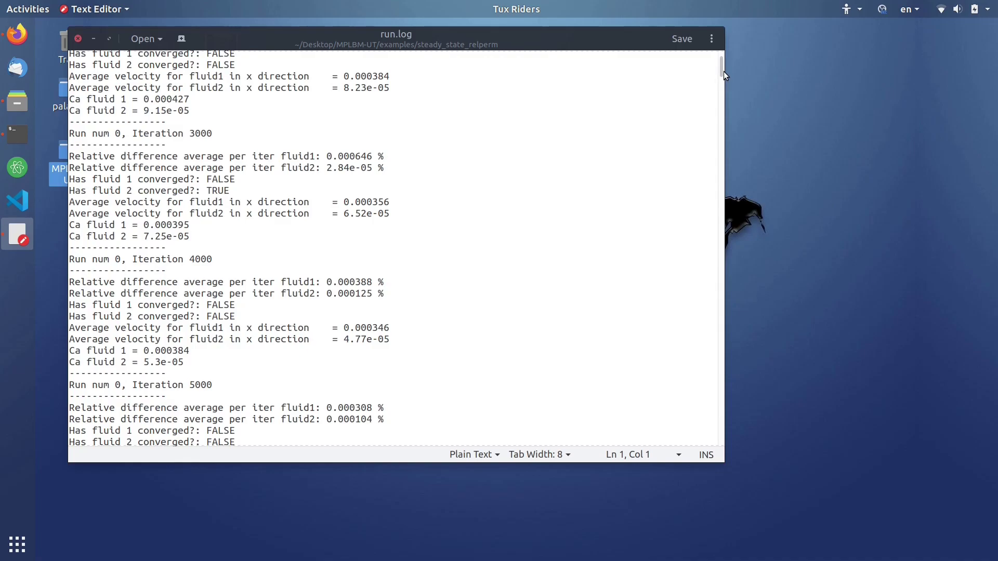
drag(722, 75, 723, 138)
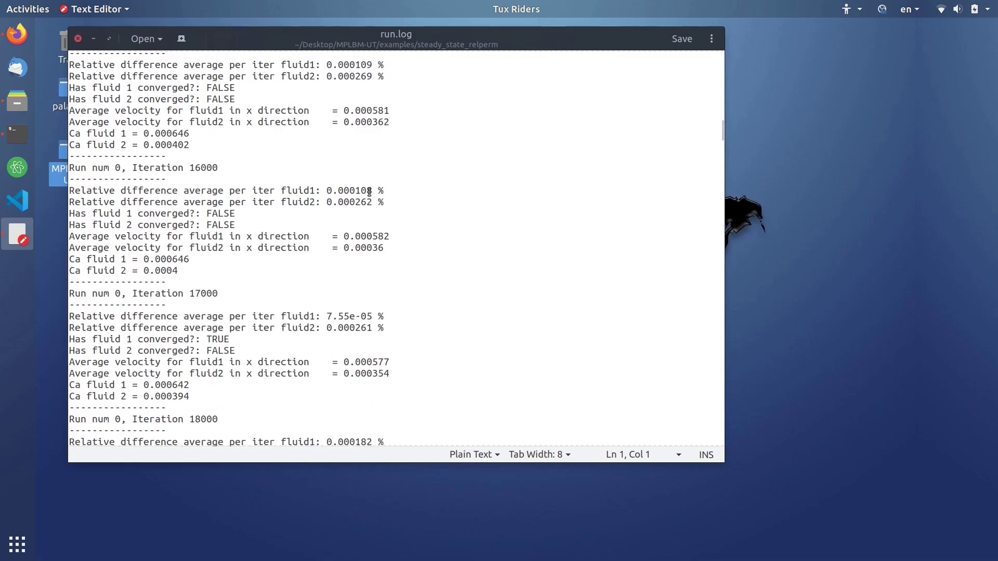
drag(203, 271, 50, 187)
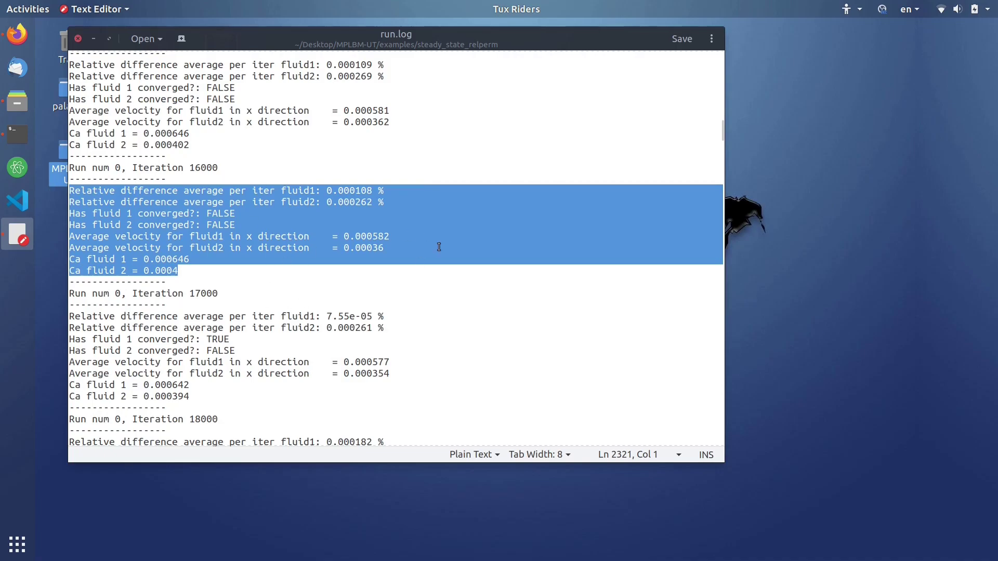
scroll(440, 286, down, 5)
scroll(436, 285, down, 6)
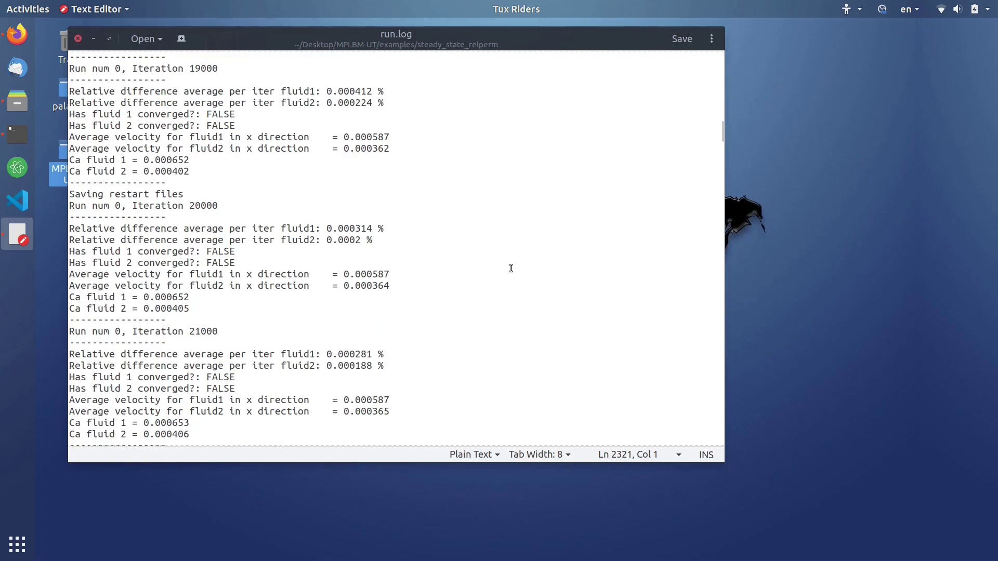
drag(723, 131, 721, 65)
click(77, 39)
click(376, 327)
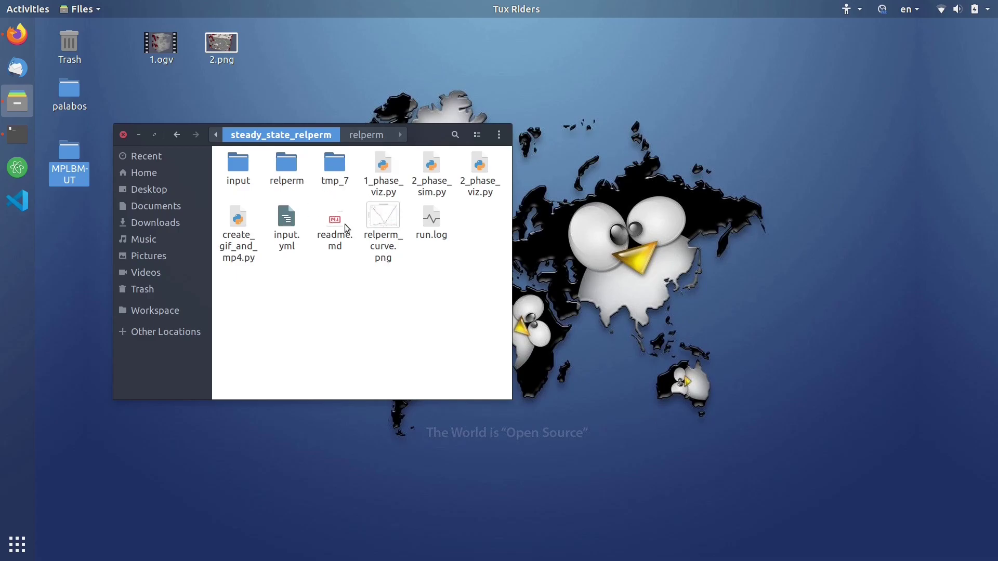
View the rendered porous medium image 2.png from the desktop and close it
double_click(224, 49)
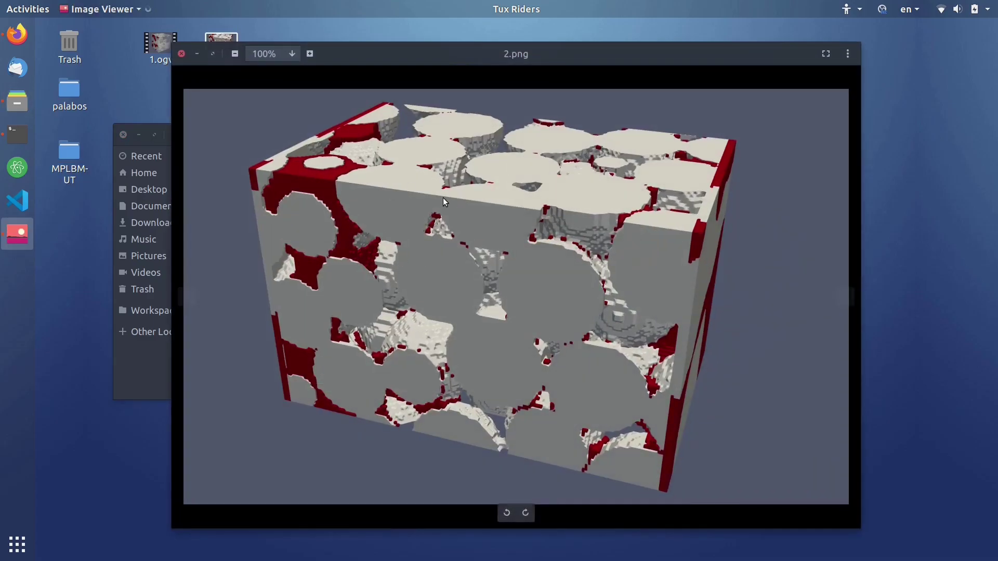
click(182, 54)
Open a terminal in the steady_state_relperm folder and launch ParaView from it
right_click(329, 311)
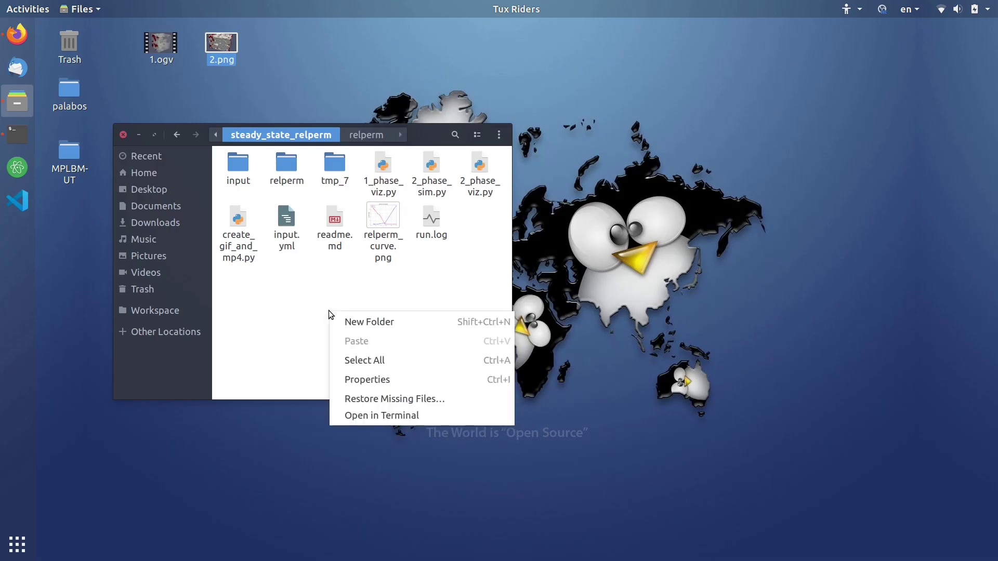
click(364, 416)
text(paraview)
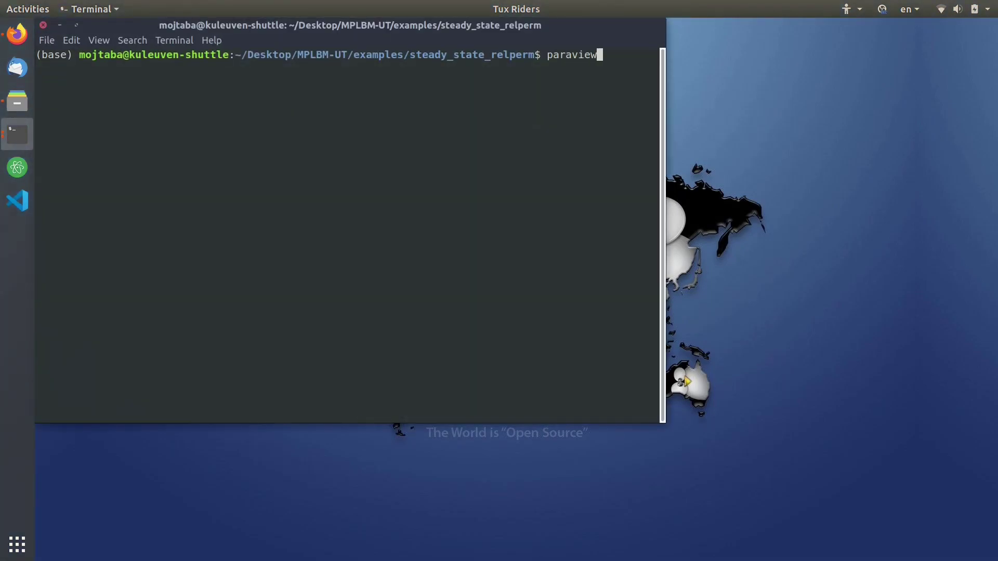
key(Return)
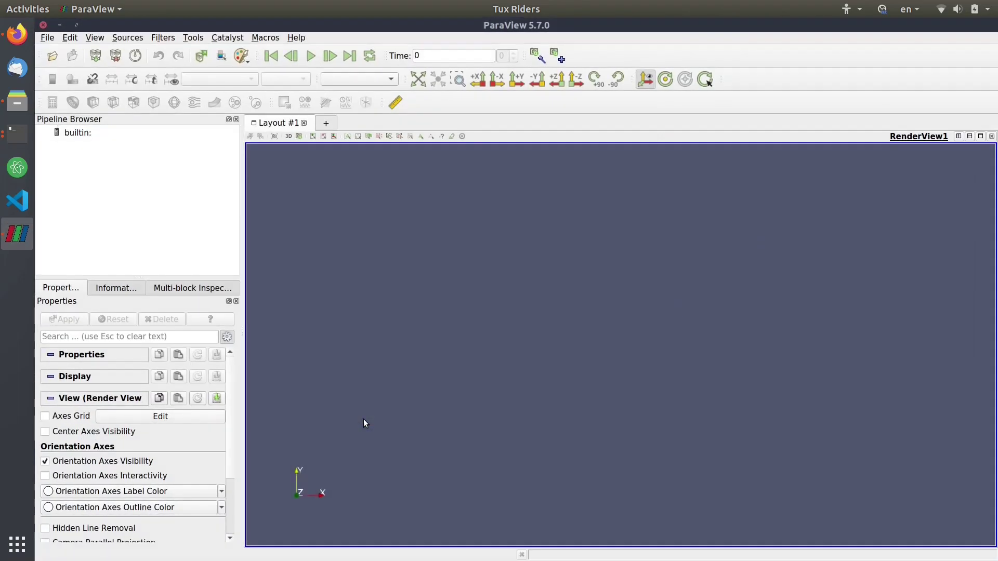
Load porousMedium.vti and the rho_f1_000_..vti group from the tmp_7 folder into ParaView and apply them
click(51, 56)
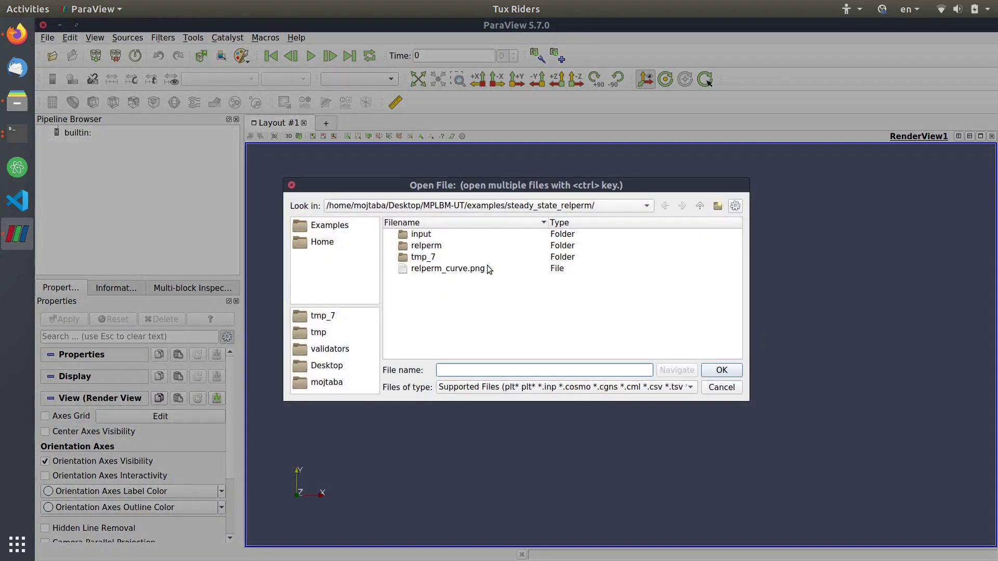
double_click(435, 256)
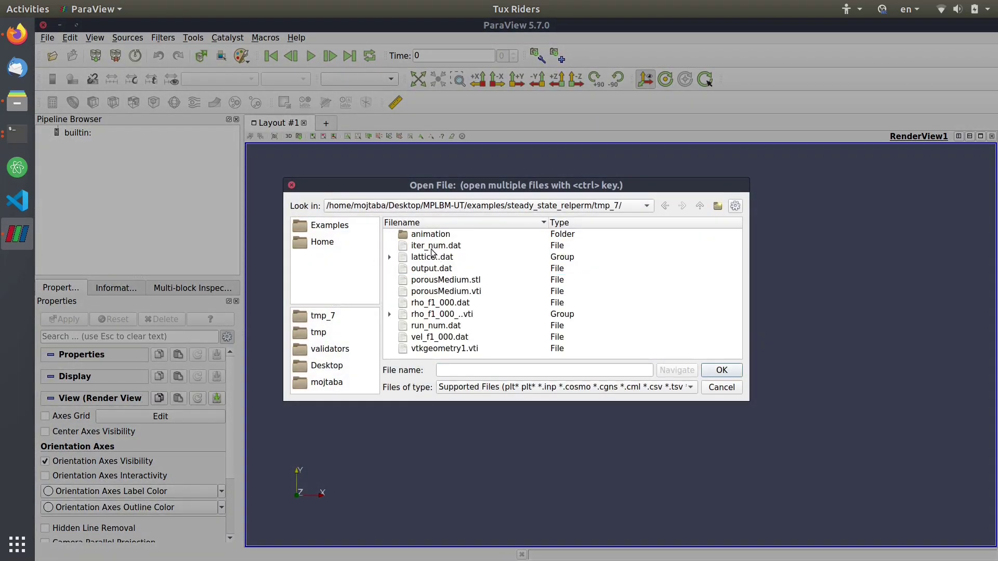
click(445, 294)
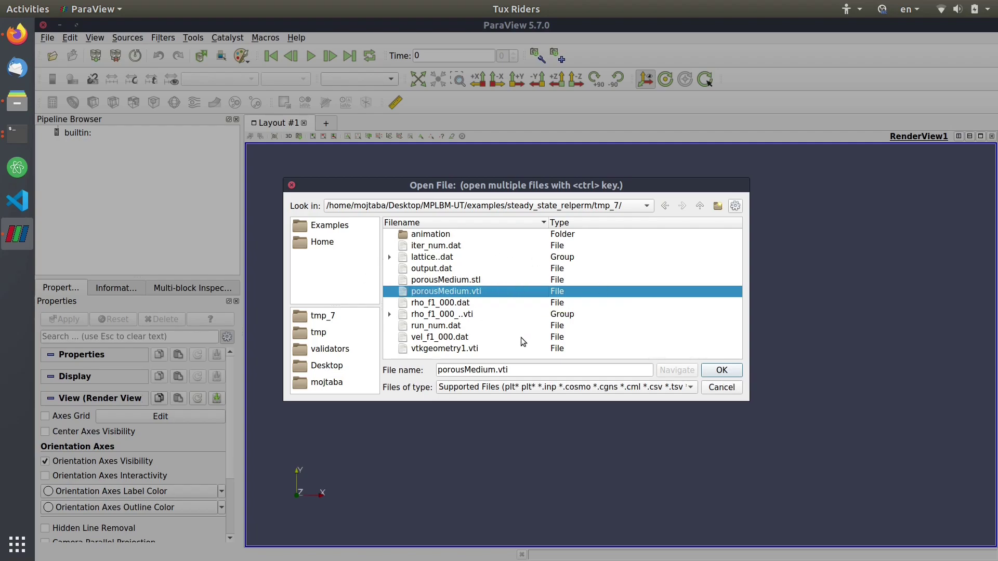
ctrl+click(426, 315)
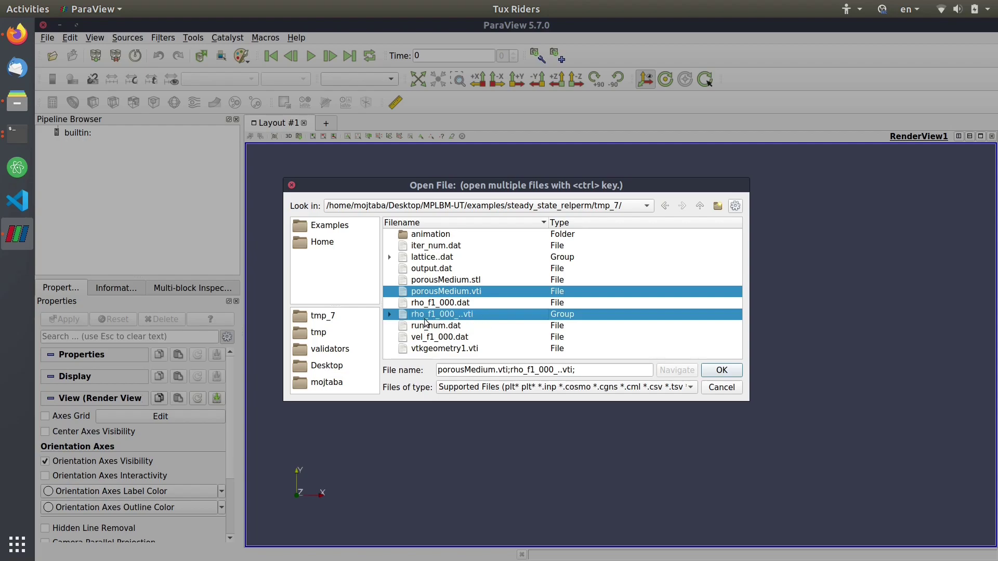
click(723, 371)
click(70, 319)
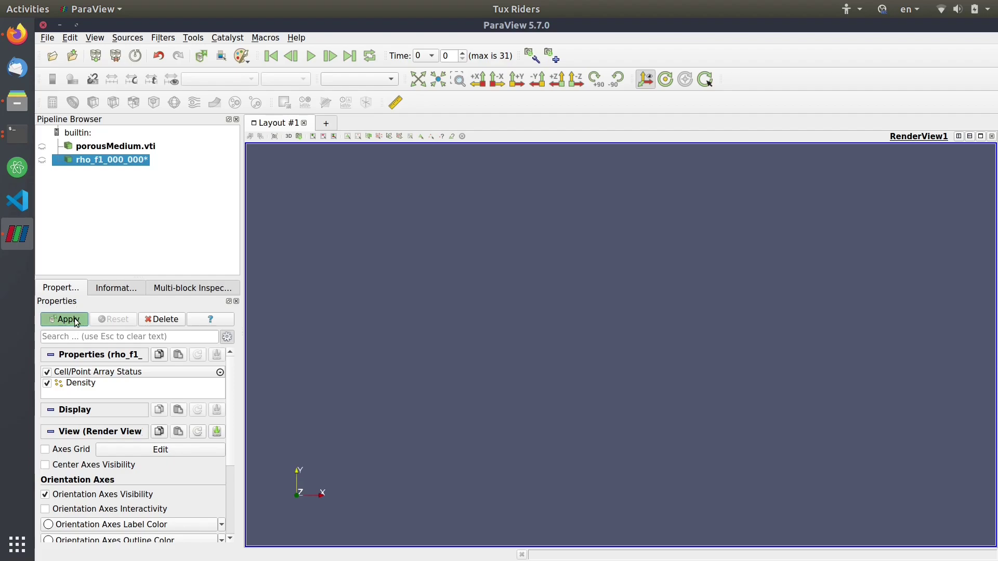
Hide the rho_f1 dataset and display porousMedium.vti as Surface coloured by tag
click(42, 160)
click(102, 146)
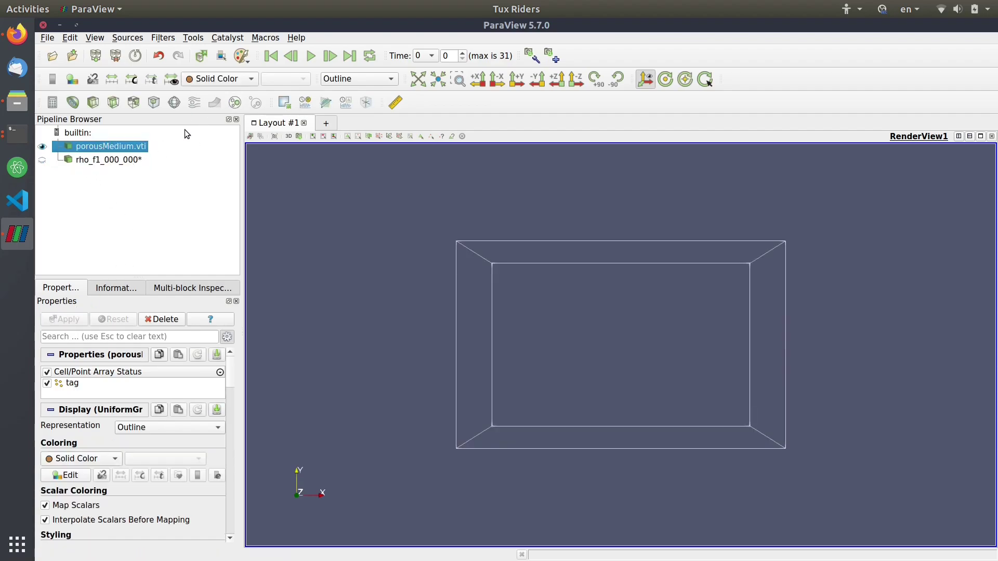
click(338, 78)
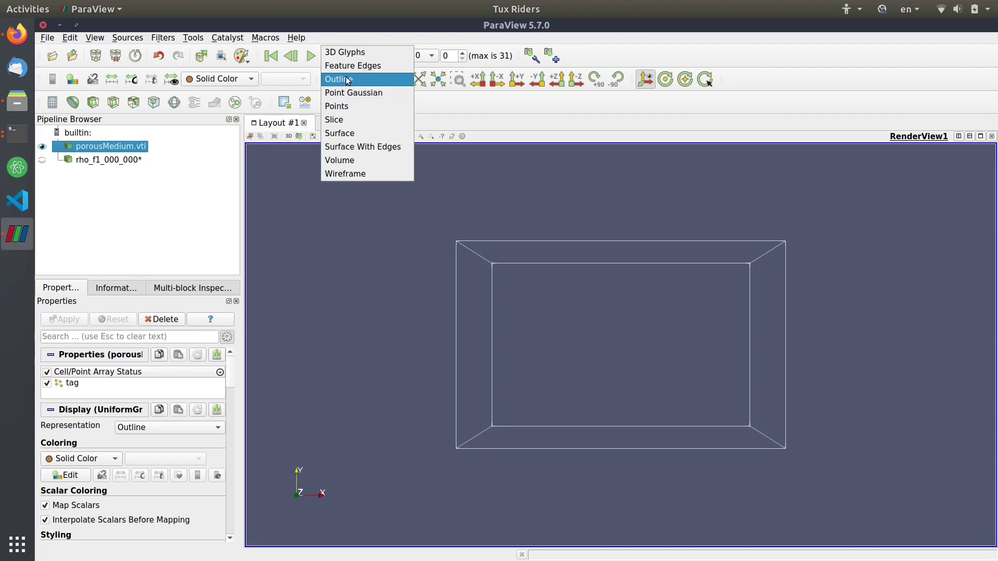
click(349, 136)
click(229, 81)
click(210, 99)
click(214, 81)
click(210, 92)
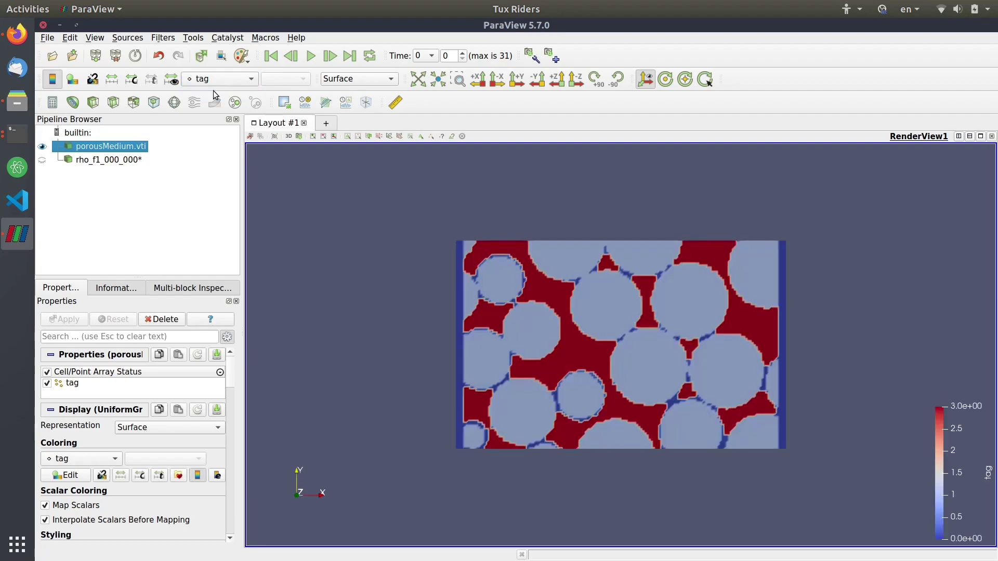
Clip porousMedium.vti by the tag scalar at a value of 1.5
drag(628, 298, 624, 332)
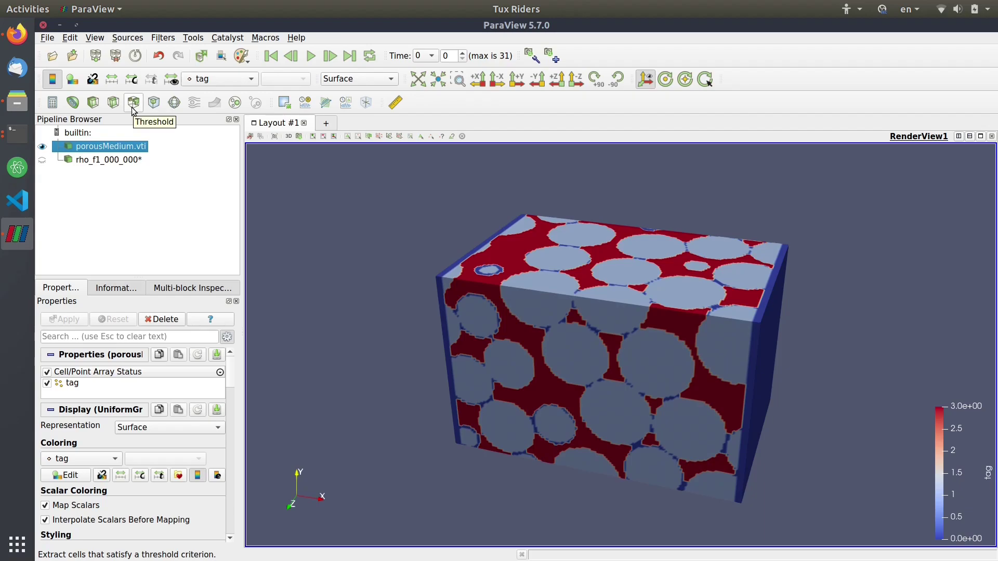
click(93, 104)
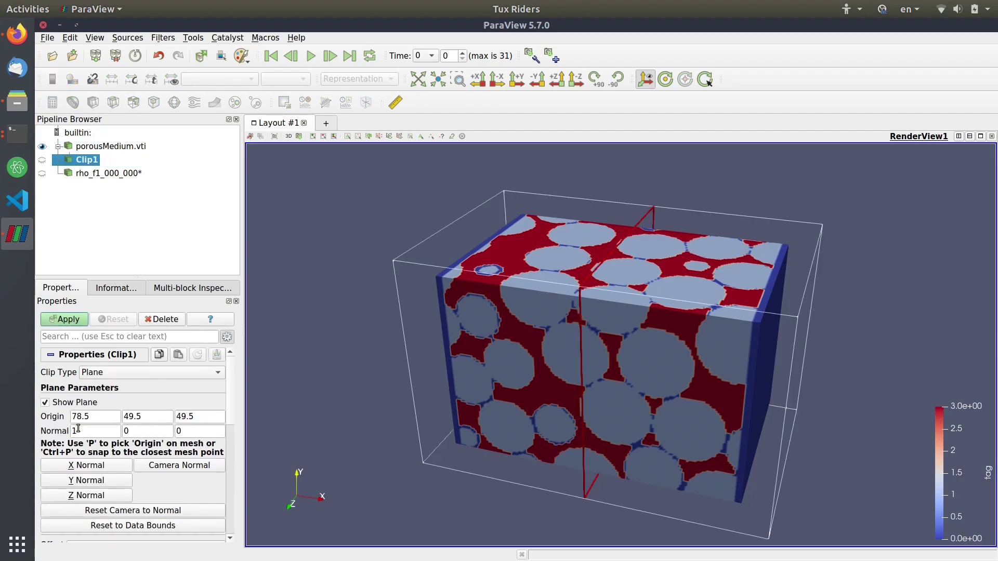
click(104, 372)
click(103, 428)
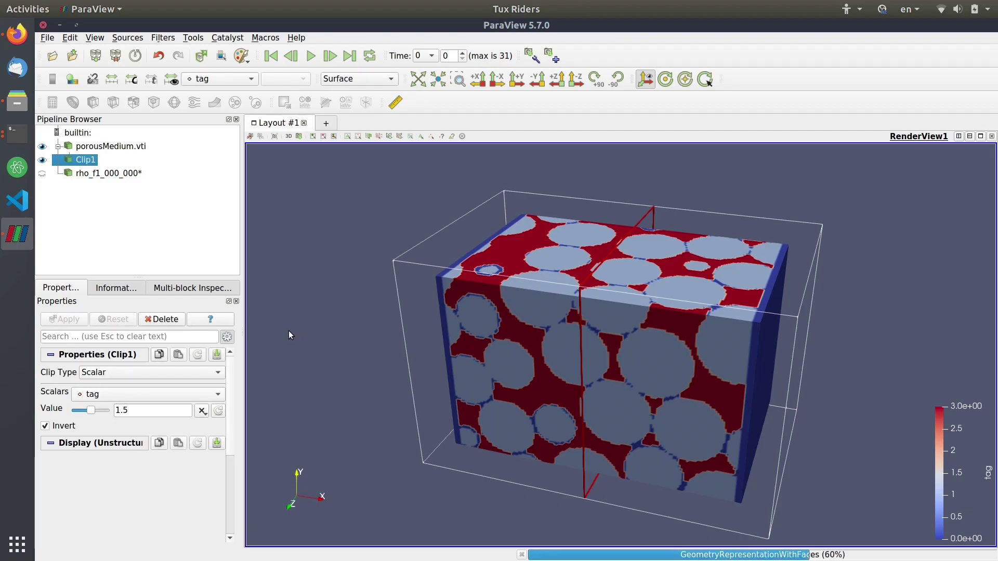
drag(644, 382, 647, 379)
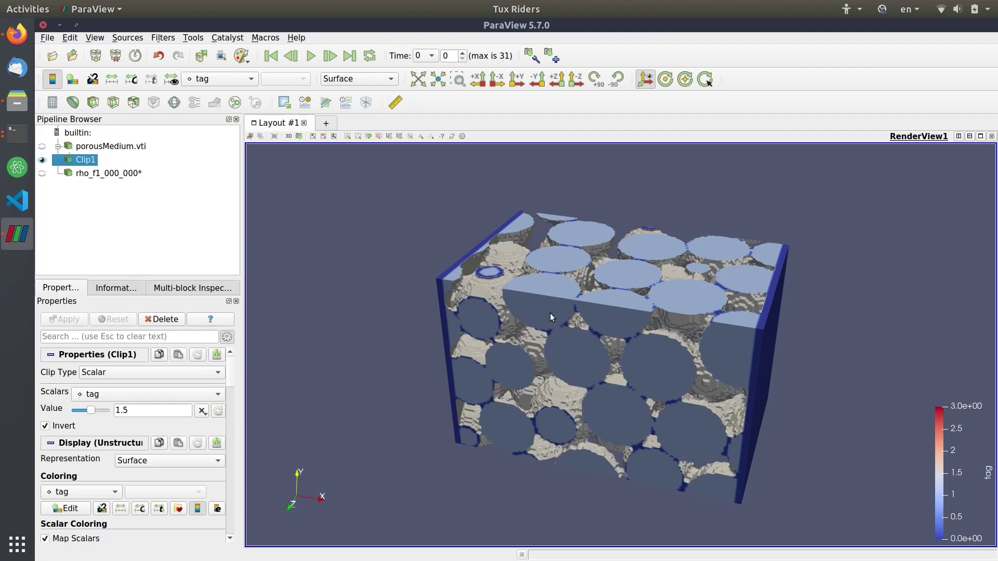
Colour the clipped porous medium with Solid Color instead of tag
click(218, 78)
click(205, 67)
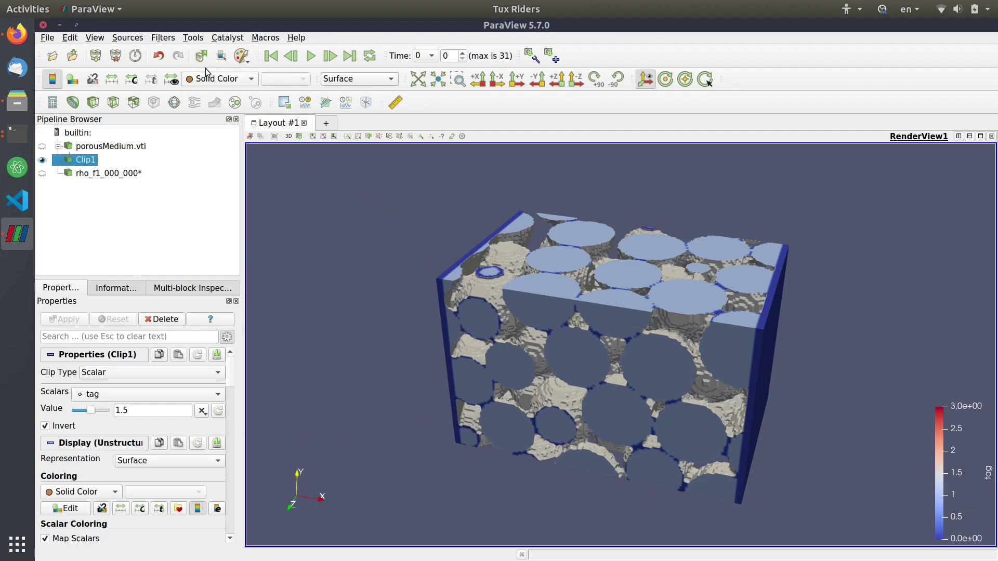
drag(593, 341, 594, 354)
Show the rho_f1 dataset as Surface coloured by Density
click(43, 174)
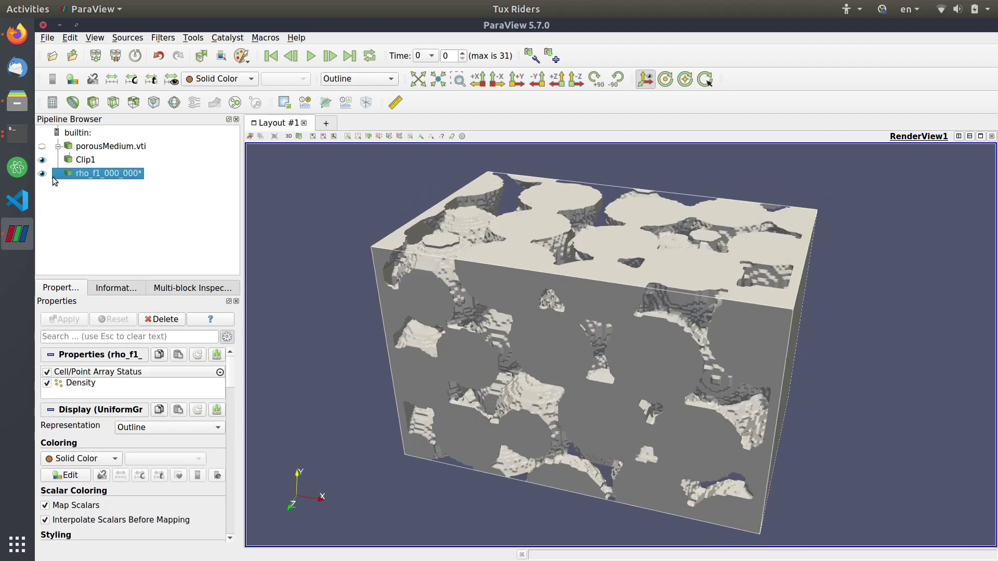
click(221, 79)
click(217, 92)
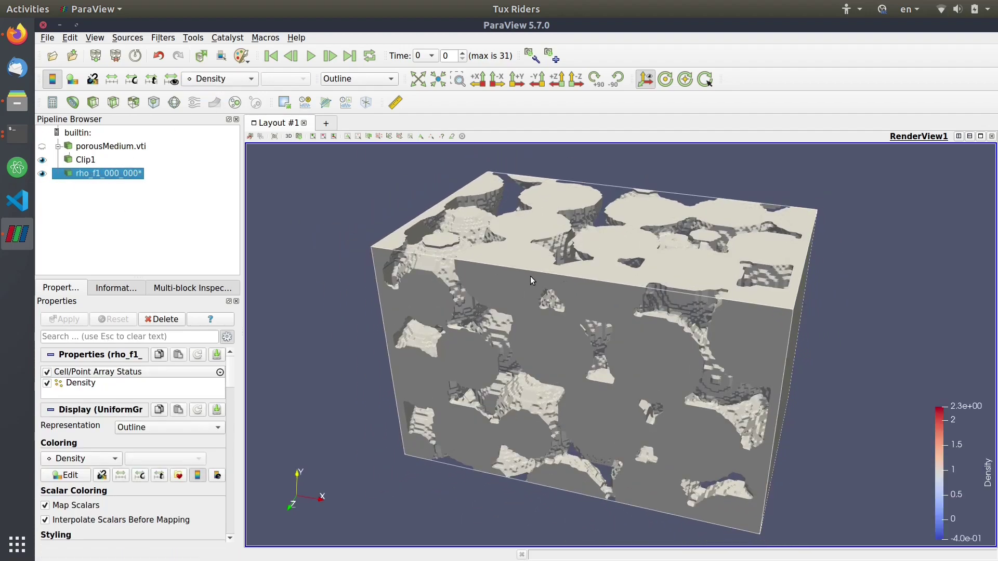
click(353, 80)
click(359, 139)
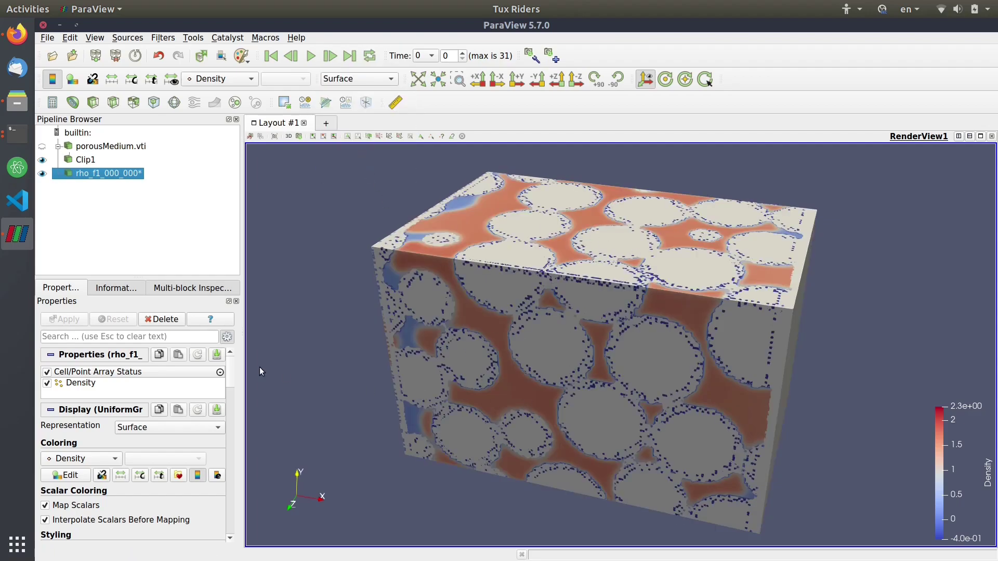
Hide the clipped porous medium and play the density animation through its time steps
click(42, 161)
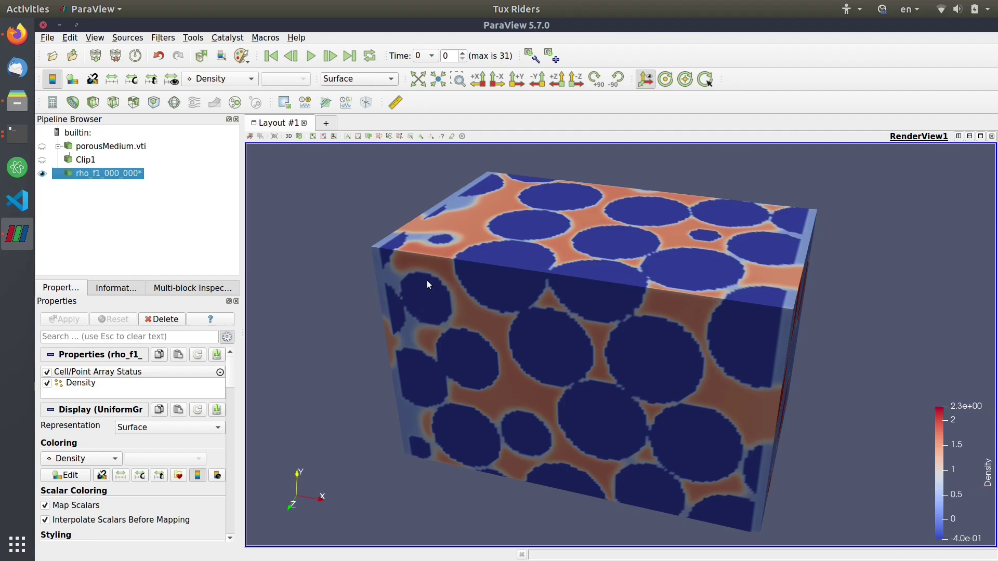
click(311, 56)
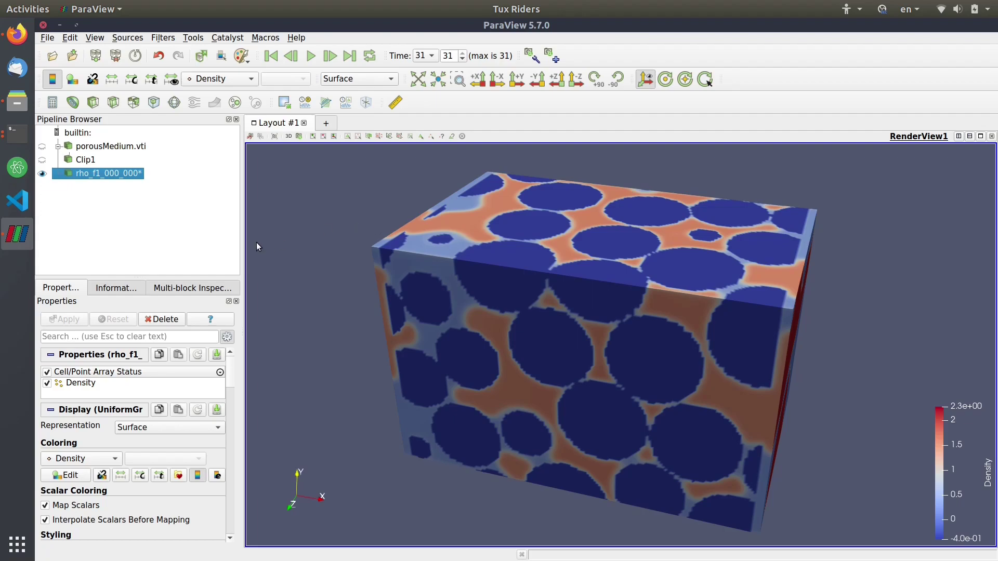
Try a Threshold filter on the rho_f1 Density with minimum 0.1 and maximum 1
click(137, 102)
double_click(134, 390)
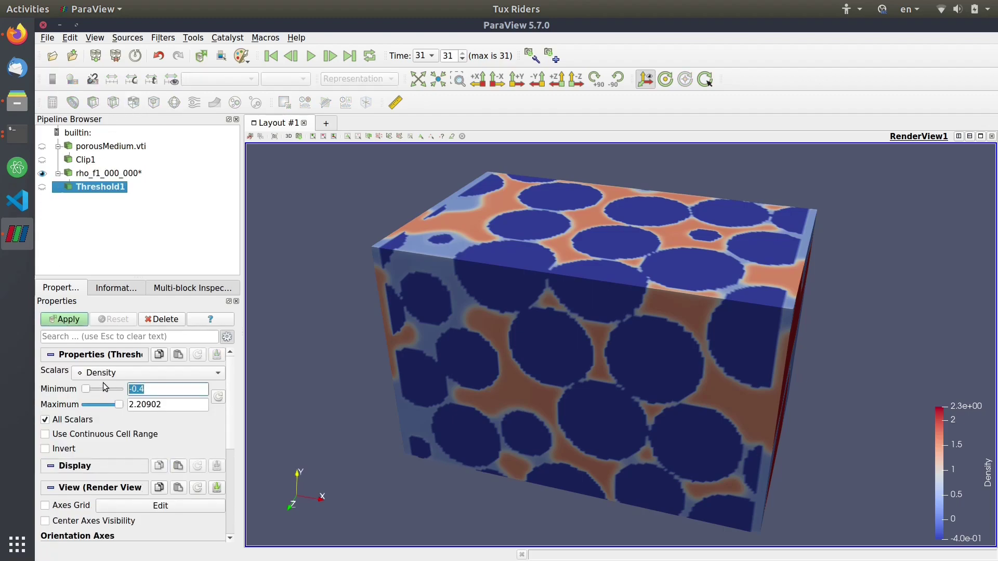
text(0.1)
click(173, 404)
double_click(141, 403)
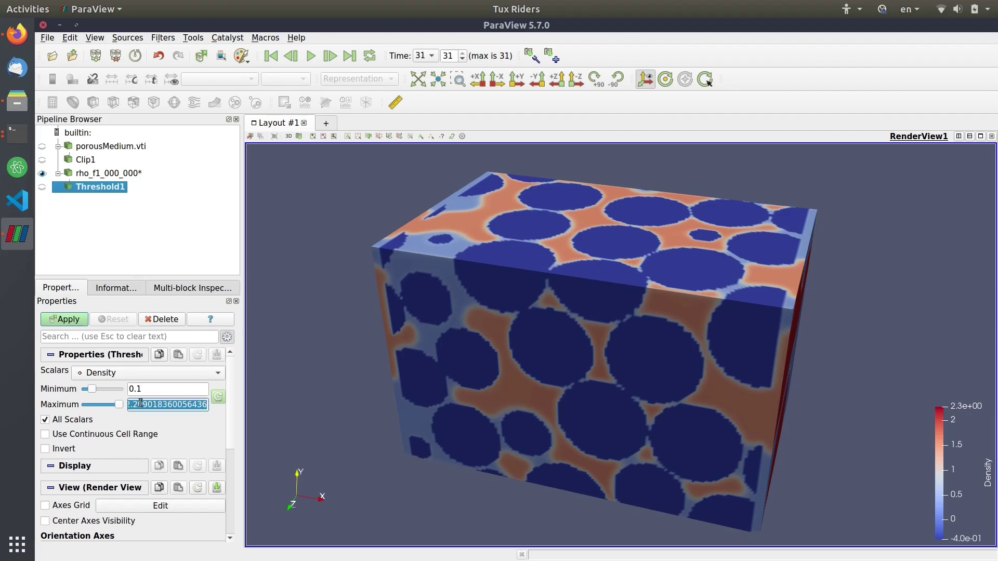
text(1)
click(63, 319)
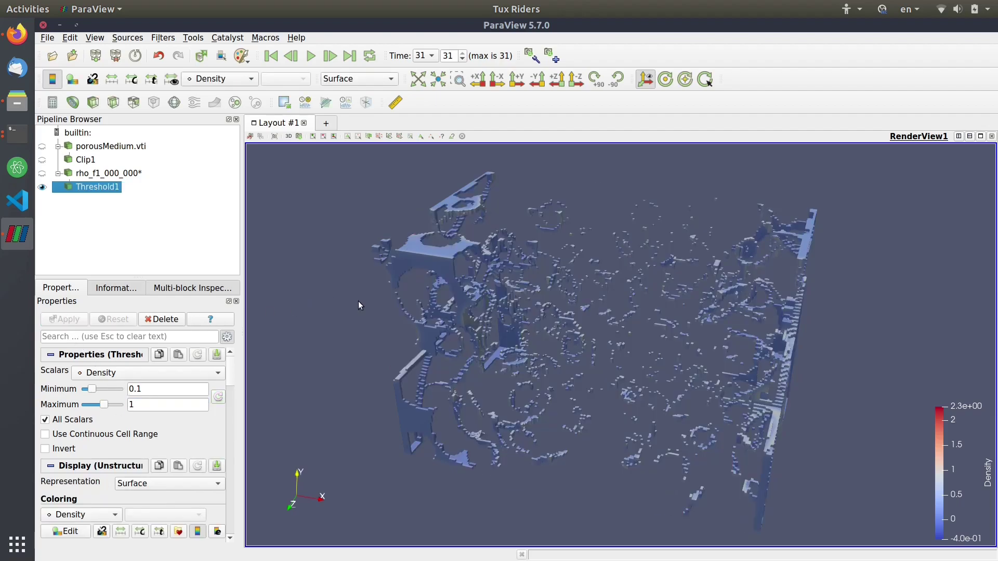
Try a threshold minimum of 0.2 while playing the time steps, and delete the threshold filter
drag(156, 390, 136, 392)
text(2)
click(75, 319)
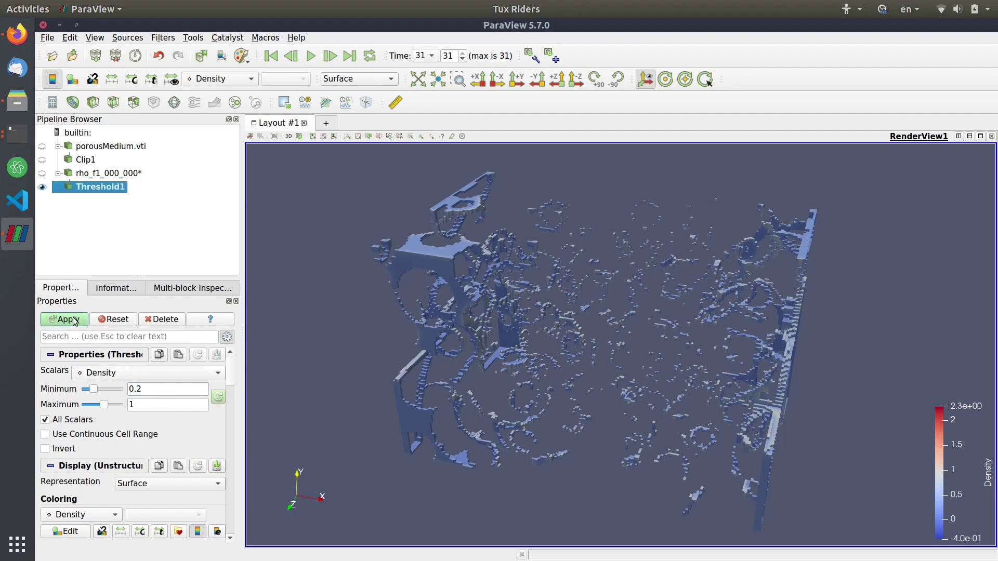
click(311, 56)
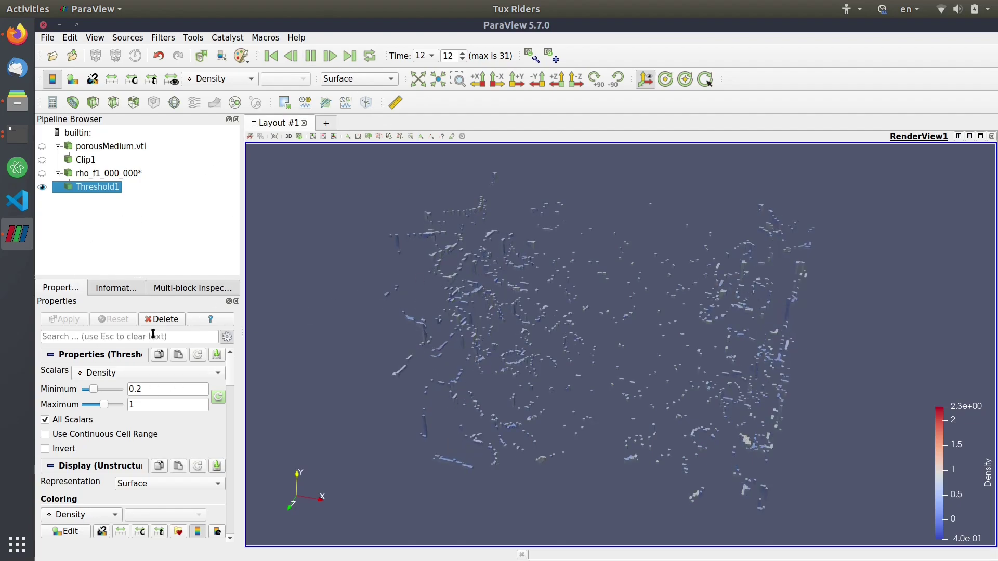
click(311, 57)
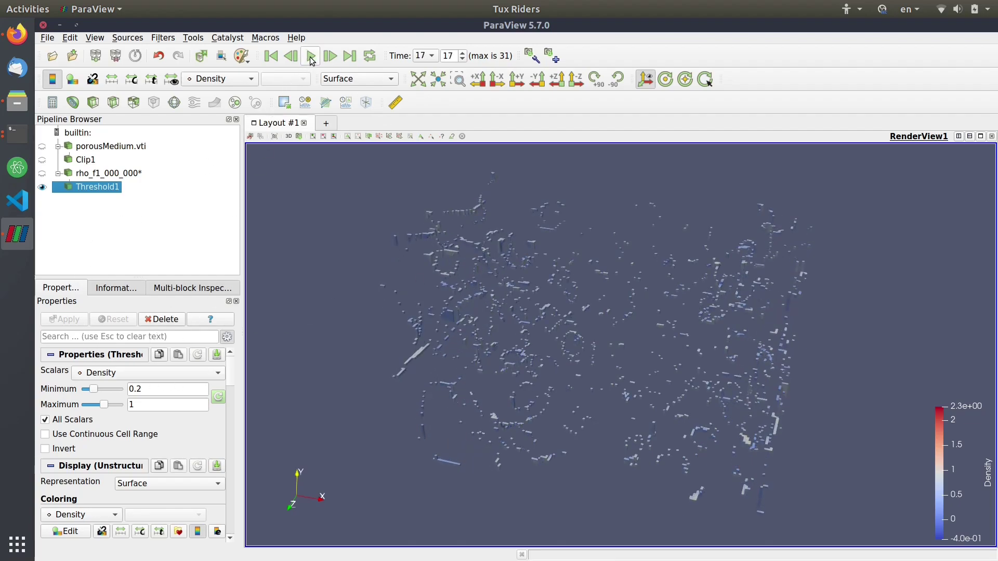
click(162, 319)
Clip the rho_f1 dataset by the Density scalar at 0.906918 with Invert turned off
click(95, 103)
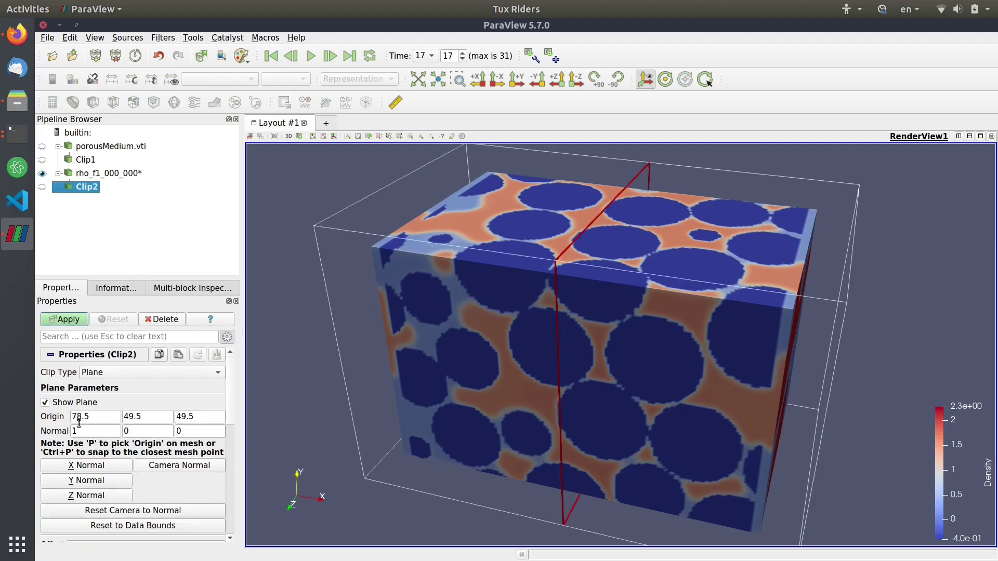
click(107, 373)
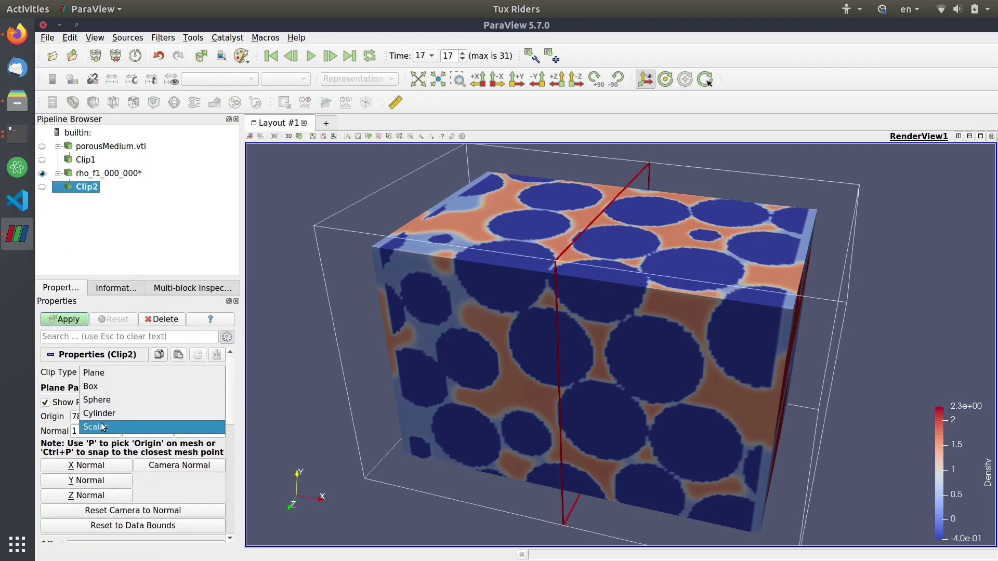
click(122, 422)
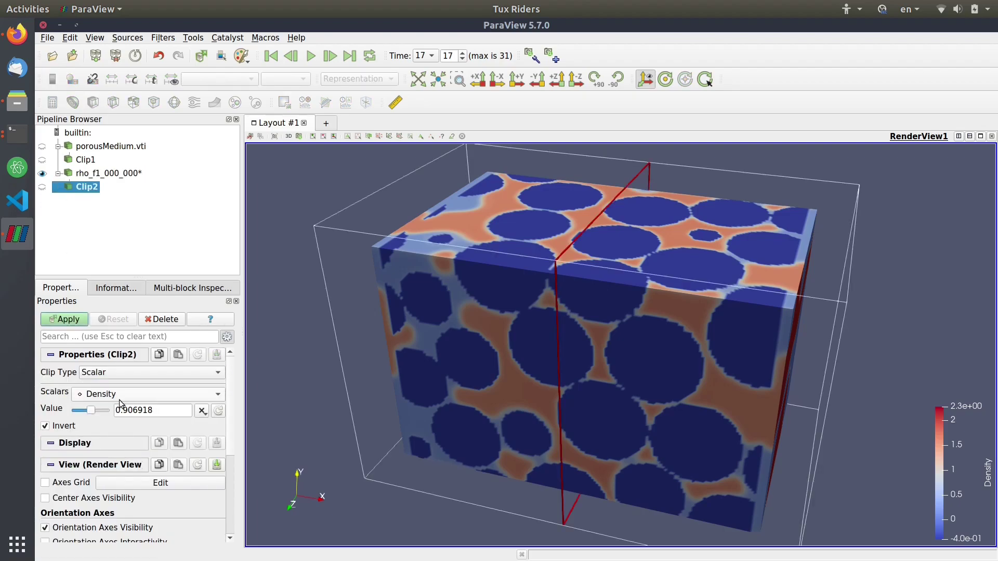
click(119, 398)
click(128, 394)
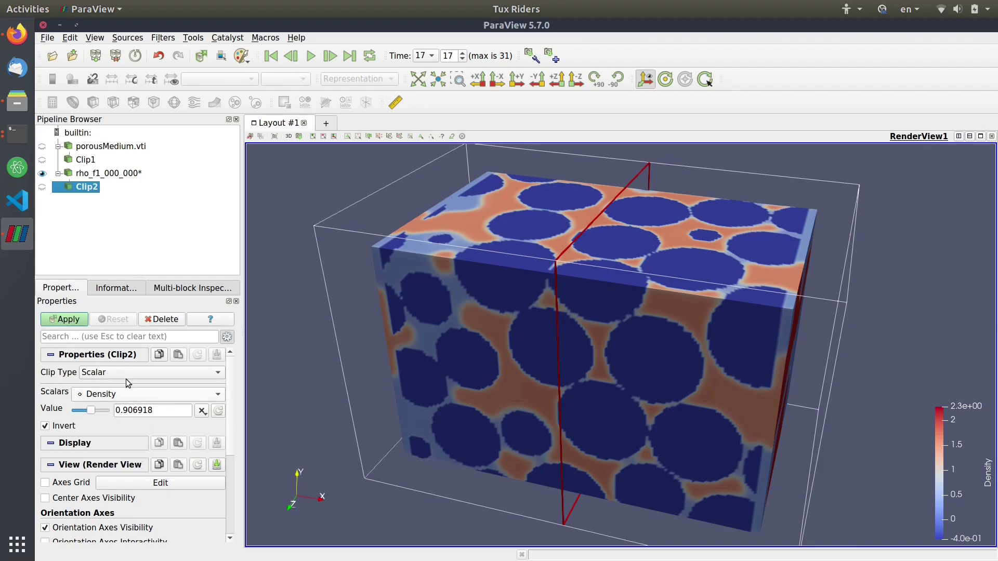
click(68, 320)
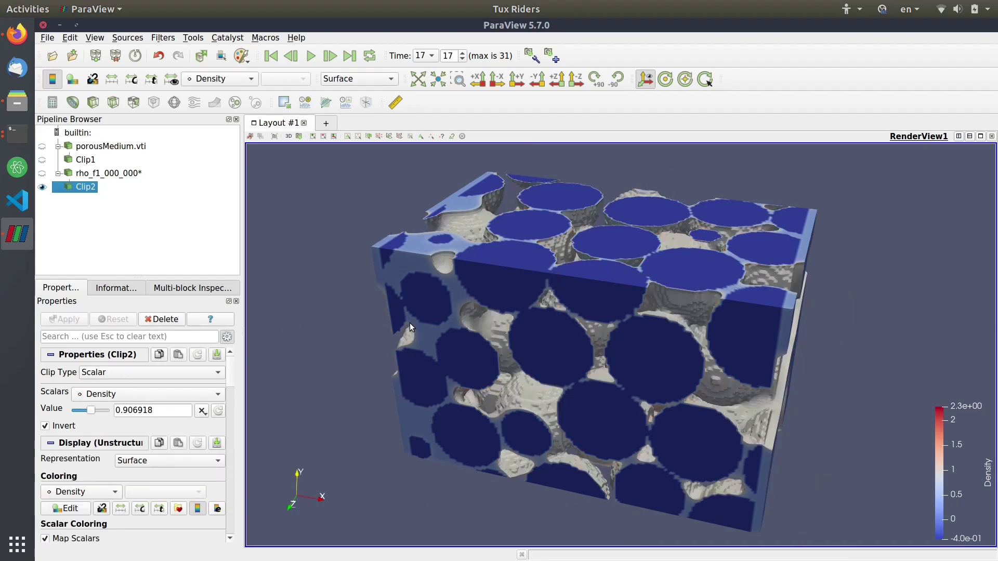
click(63, 428)
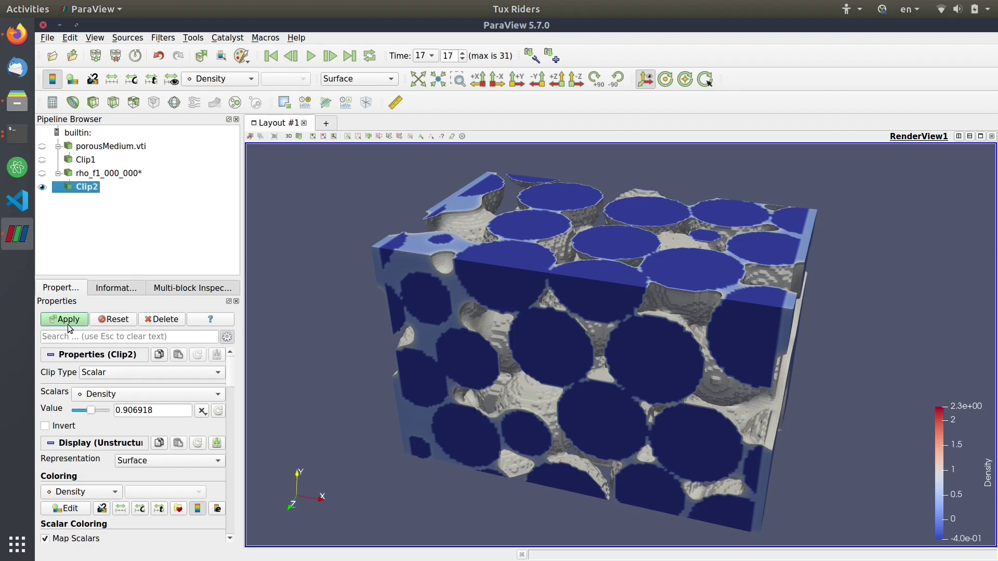
click(68, 320)
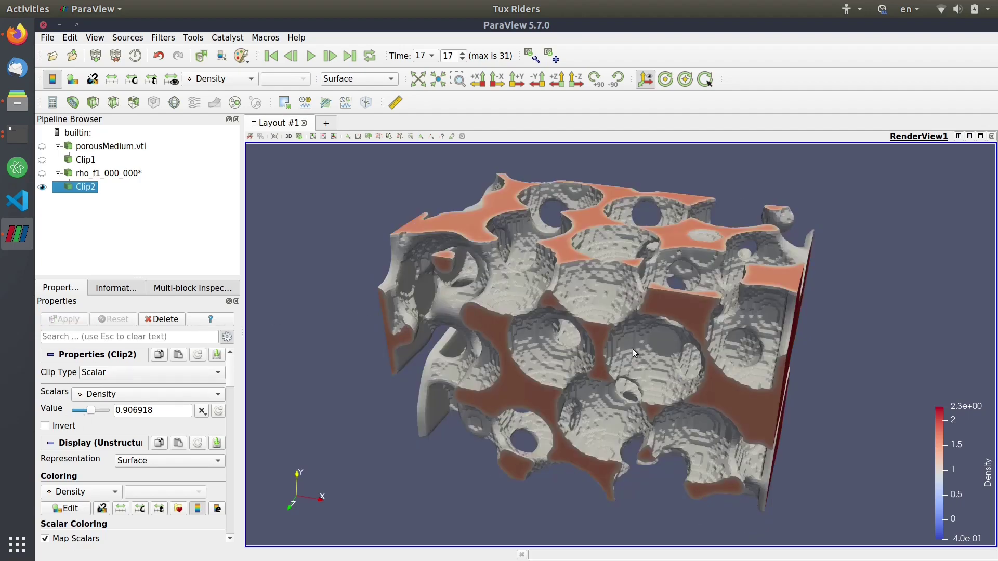
Play the density clip from the first time step and show the clipped porous medium together with it
click(271, 56)
click(311, 55)
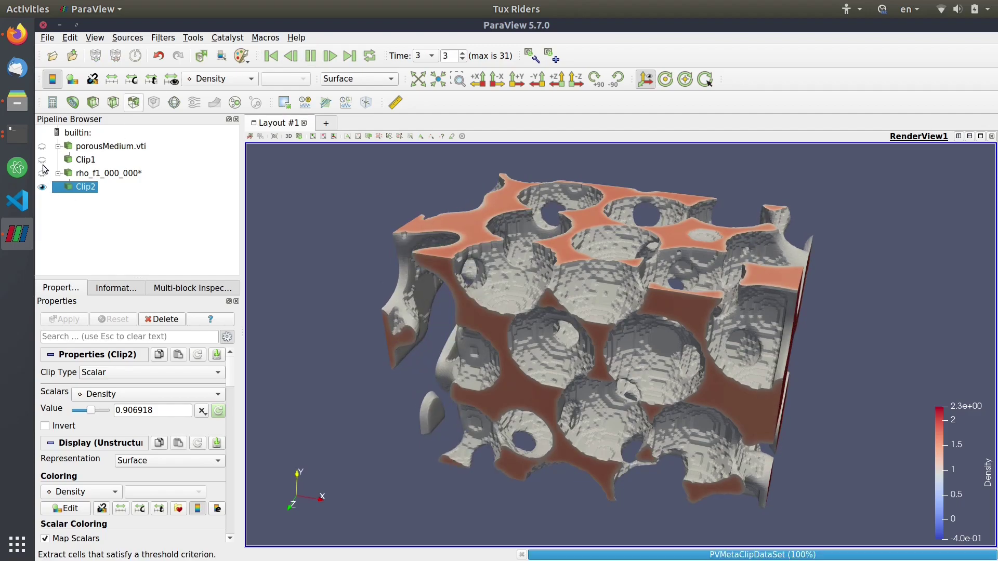
click(42, 161)
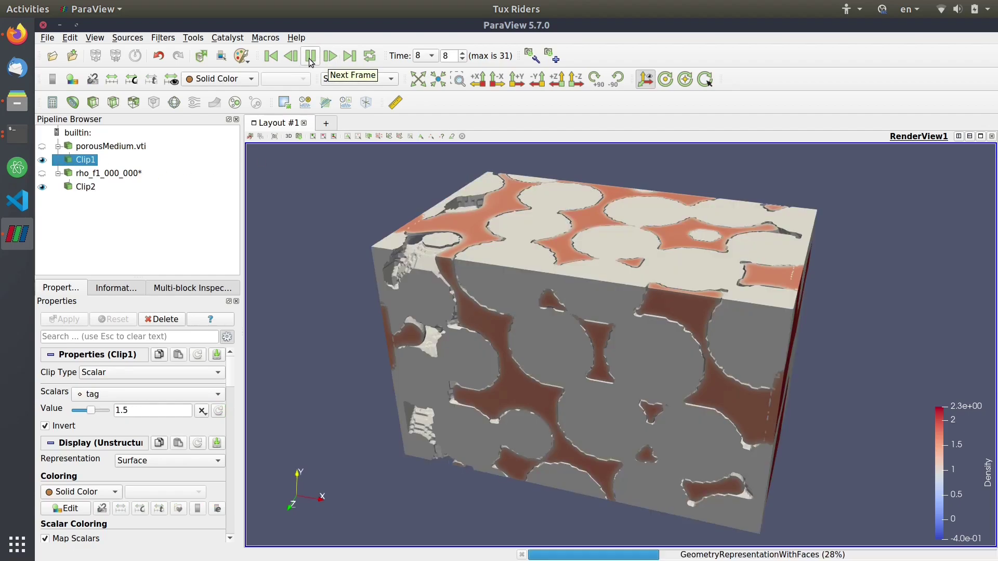
Colour the density clip solid dark red and play the animation through the remaining time steps
click(84, 188)
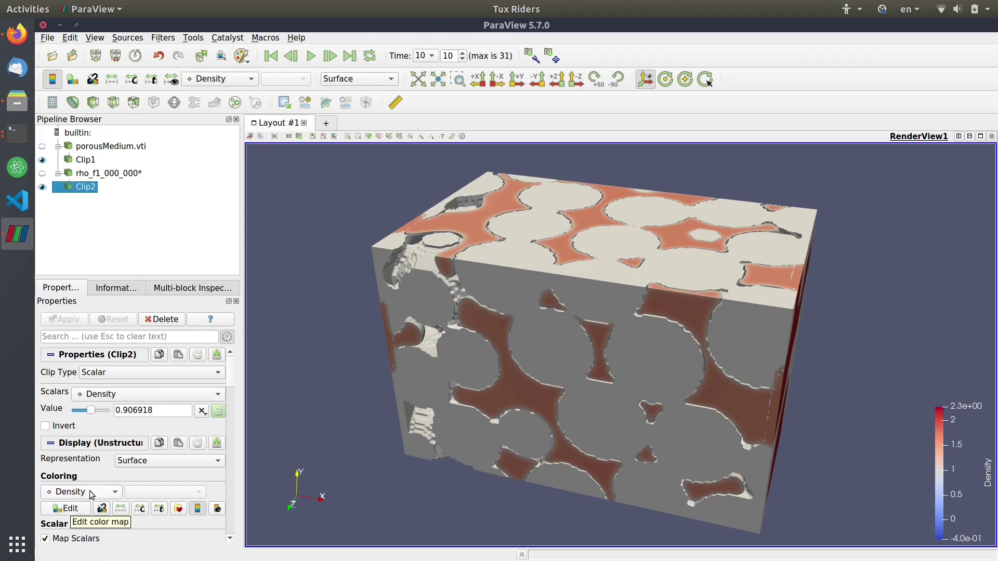
click(218, 79)
click(212, 69)
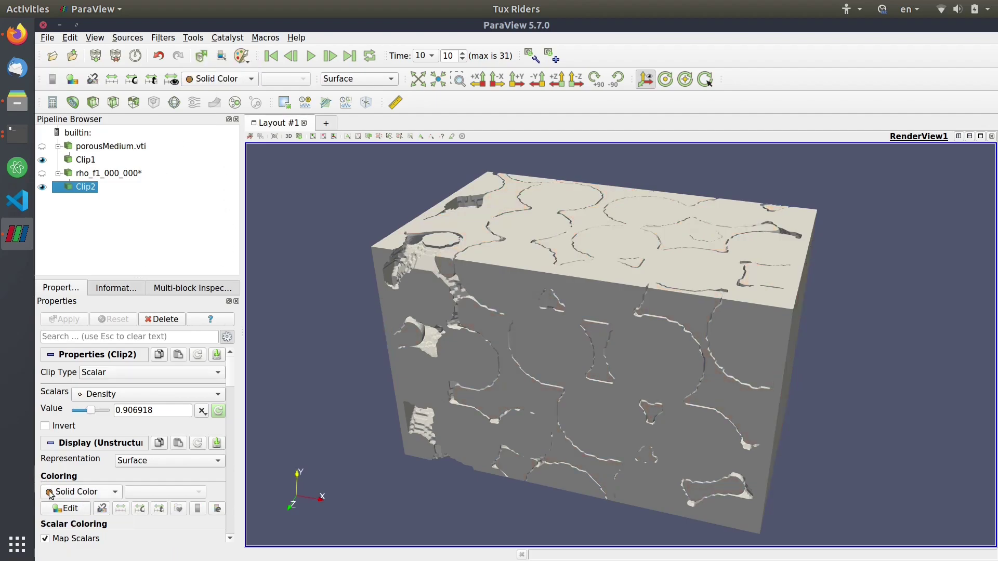
click(66, 508)
click(394, 209)
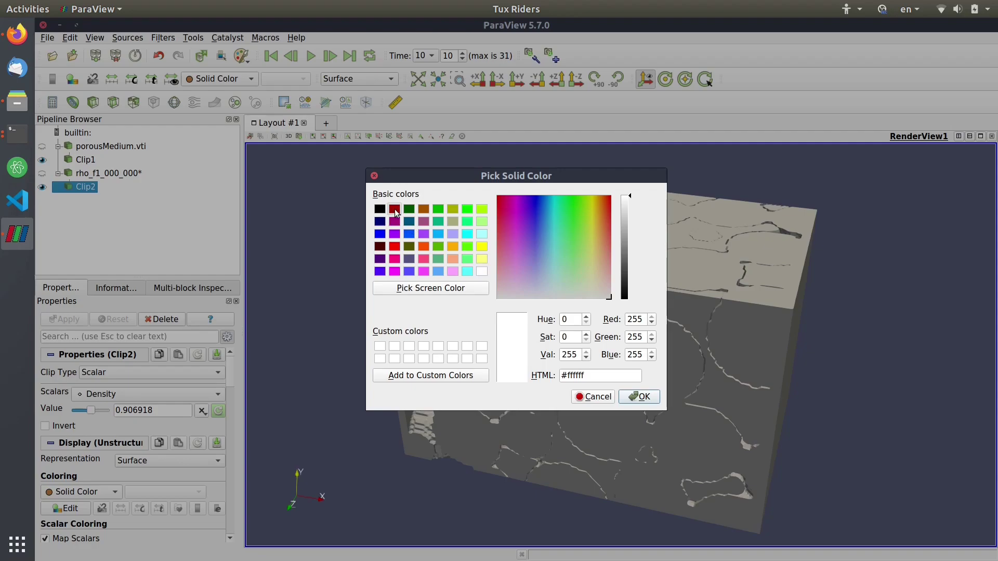
click(639, 397)
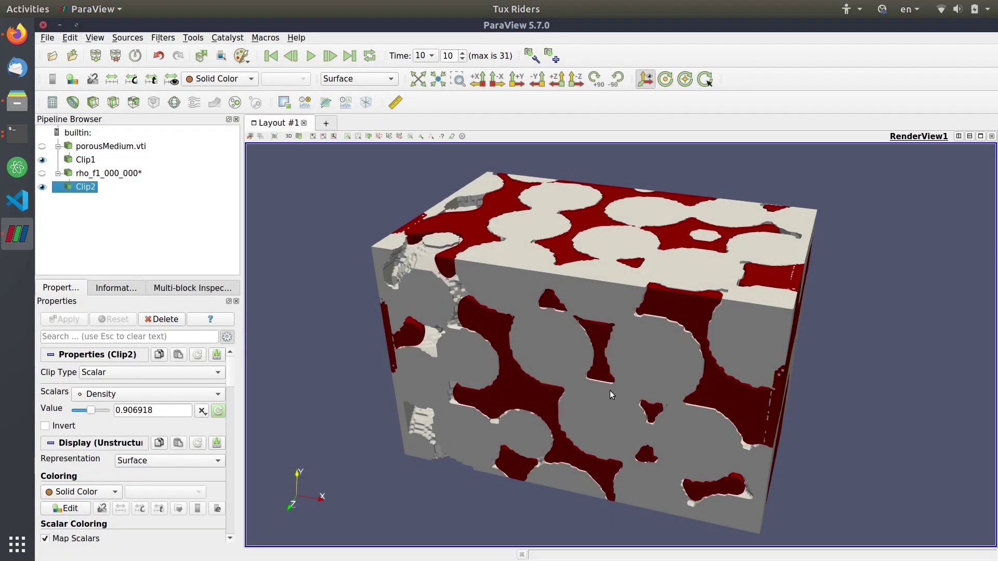
click(311, 55)
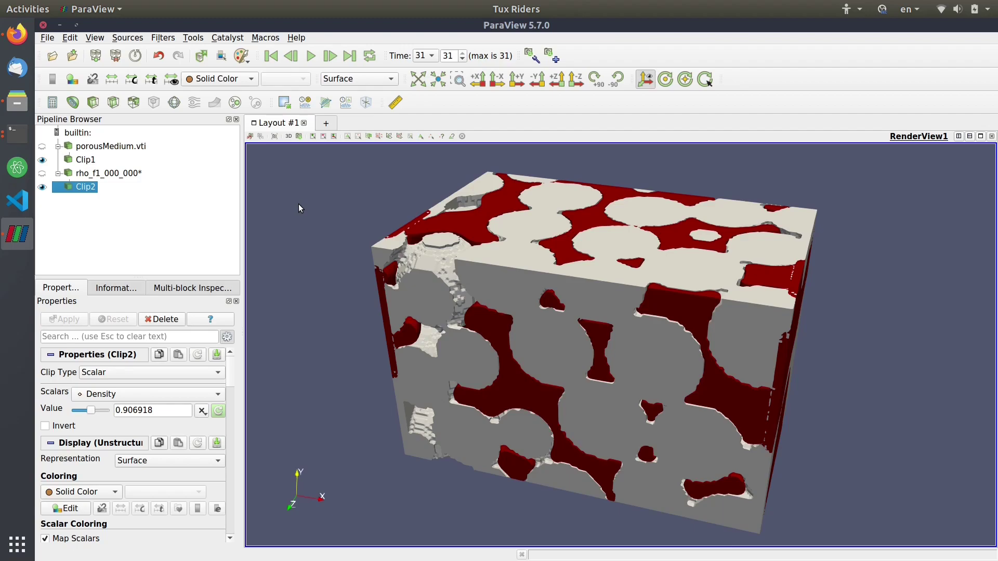
Look through the MPLBM-UT GitHub repository page and its README illustrations in Firefox, and return to ParaView
click(17, 34)
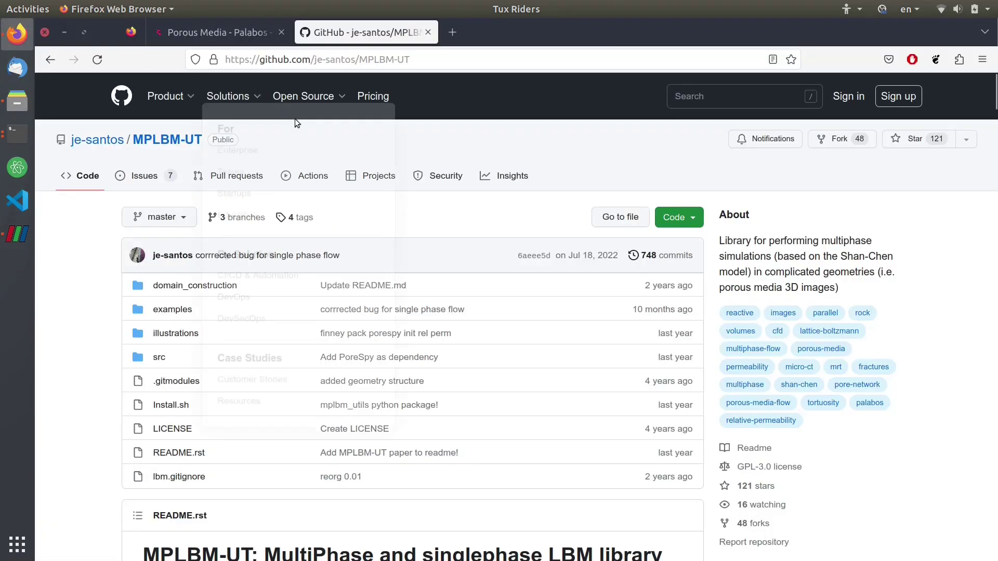
scroll(542, 344, down, 5)
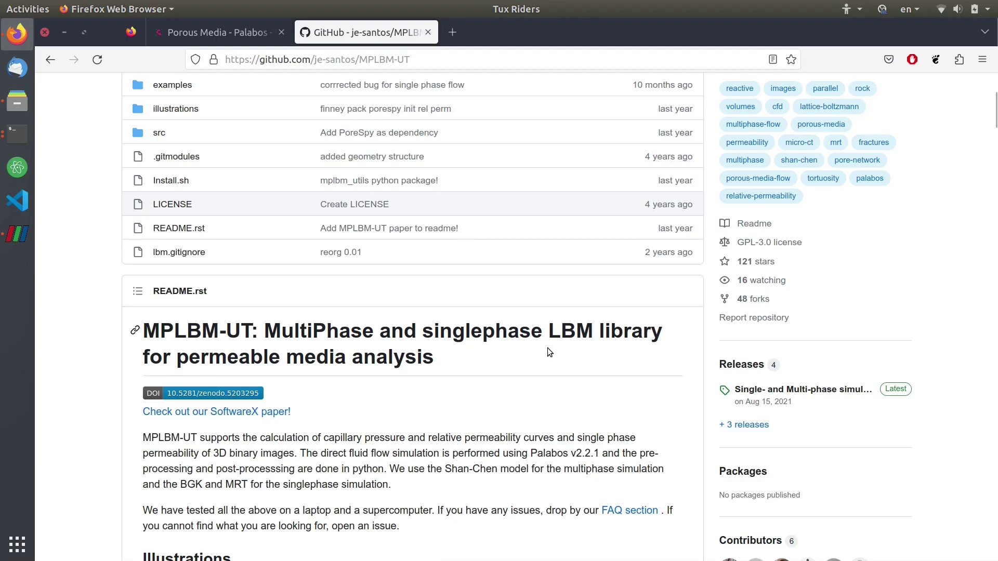
scroll(545, 351, down, 5)
scroll(544, 350, down, 6)
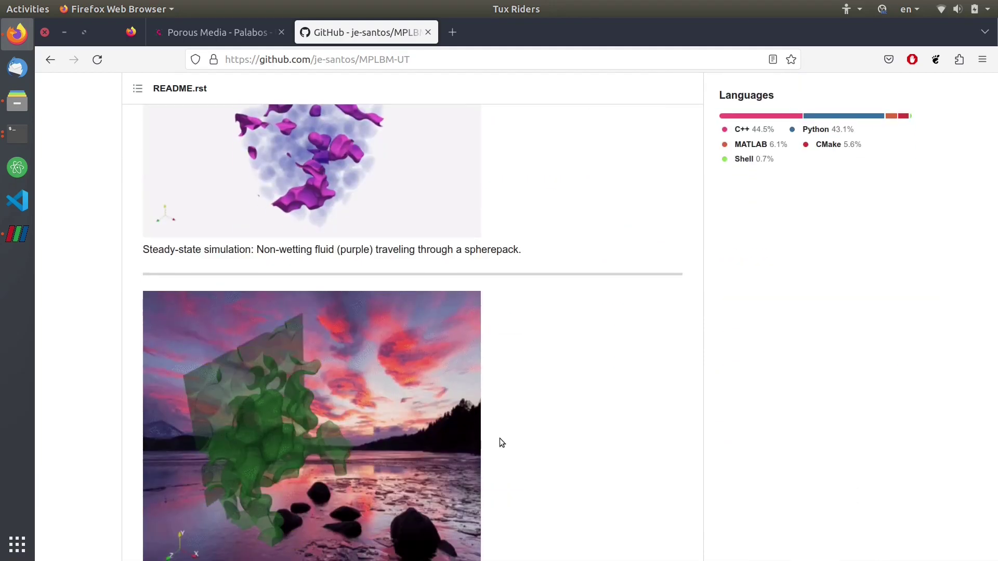
scroll(500, 438, up, 12)
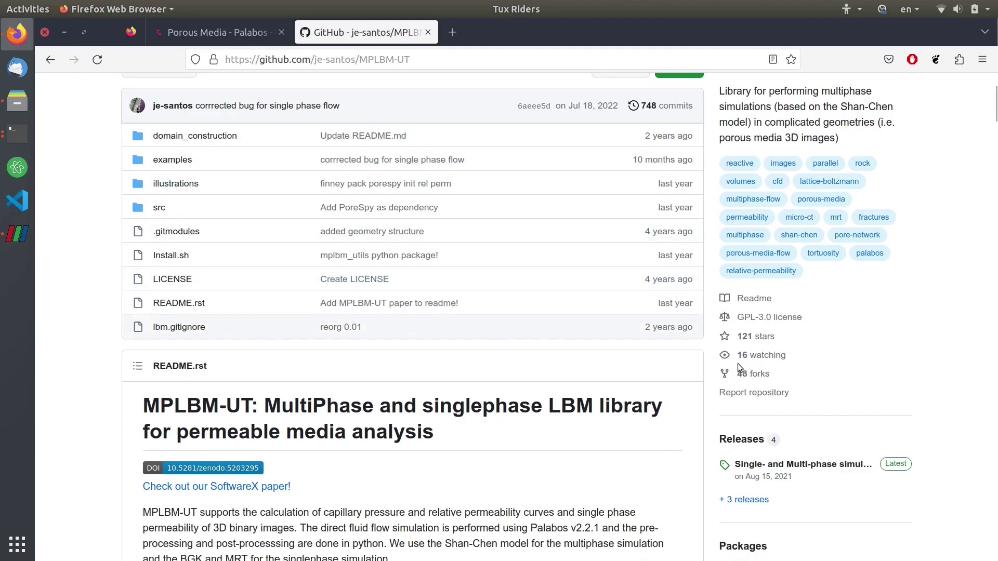
scroll(742, 392, up, 5)
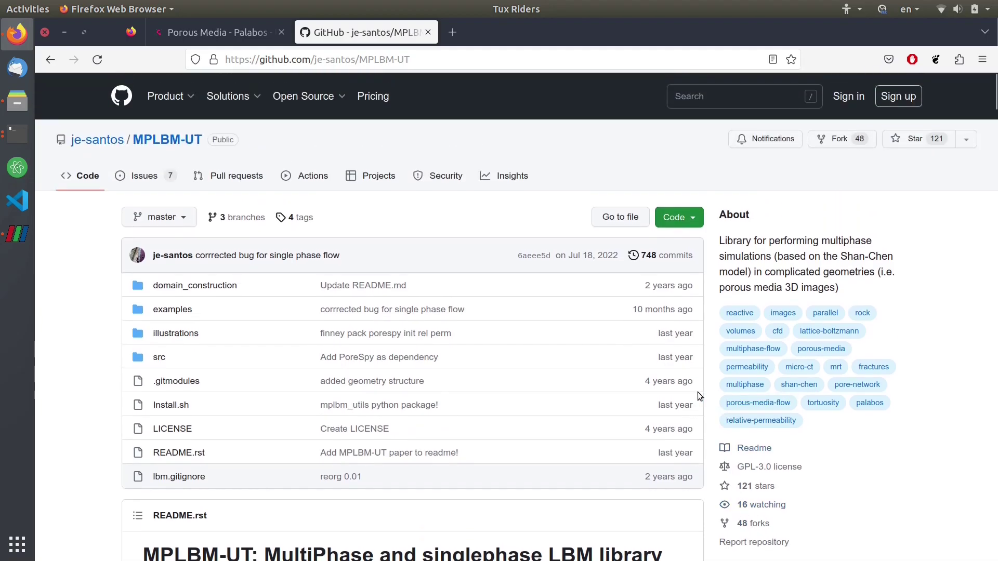
click(17, 234)
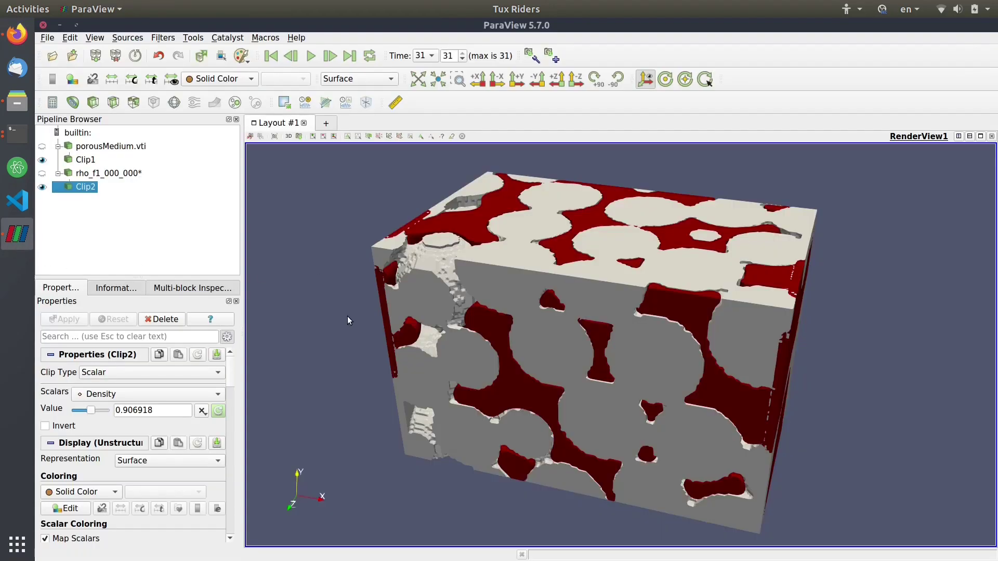